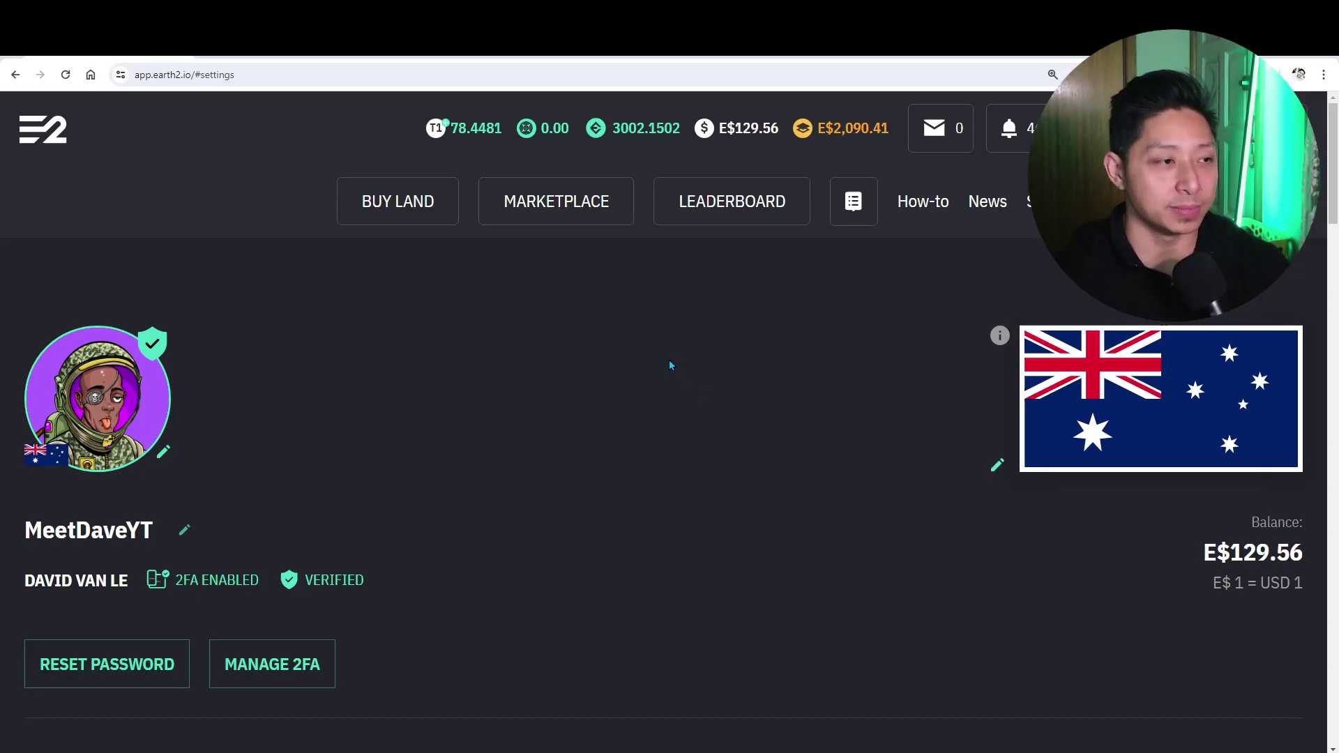
Step: Open the Earth2 account settings from the profile dropdown
{"action": "mouse_move", "coordinate": [611, 130]}
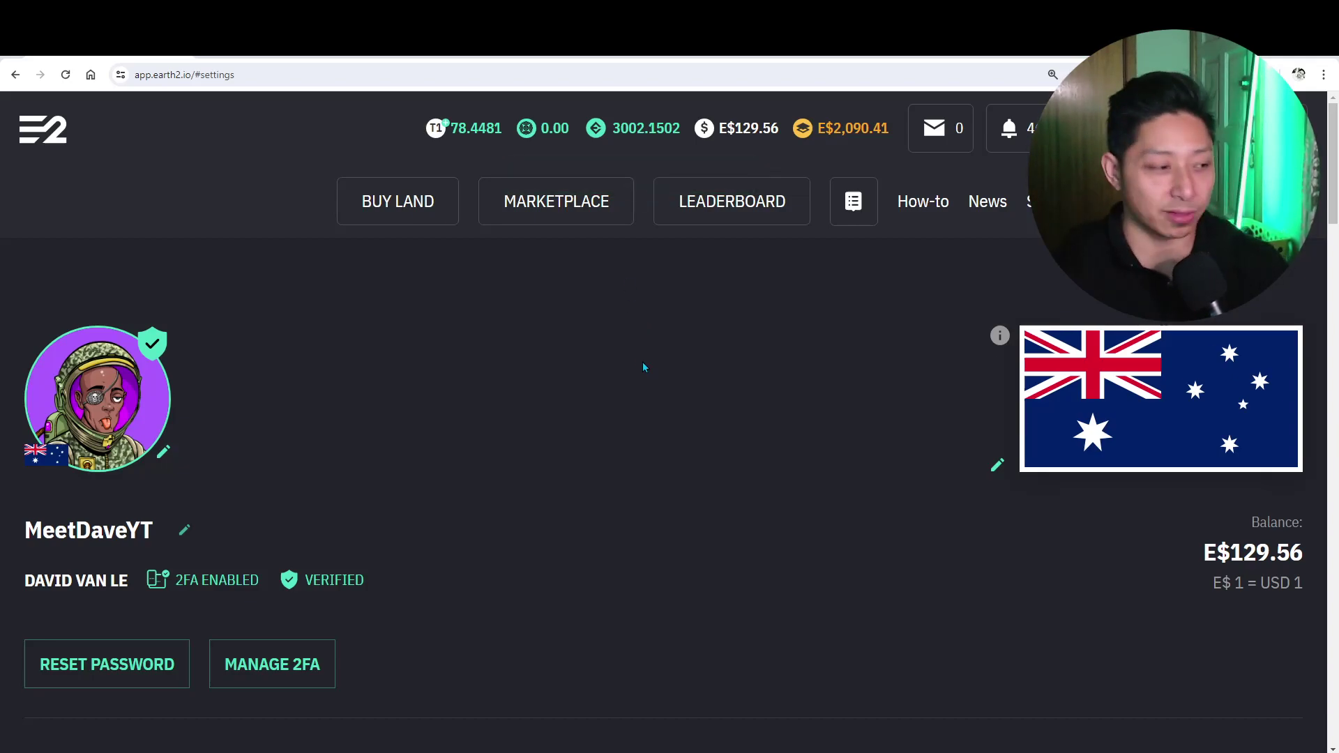
{"action": "scroll", "coordinate": [642, 363], "scroll_direction": "down", "scroll_amount": 10}
{"action": "scroll", "coordinate": [633, 382], "scroll_direction": "down", "scroll_amount": 10}
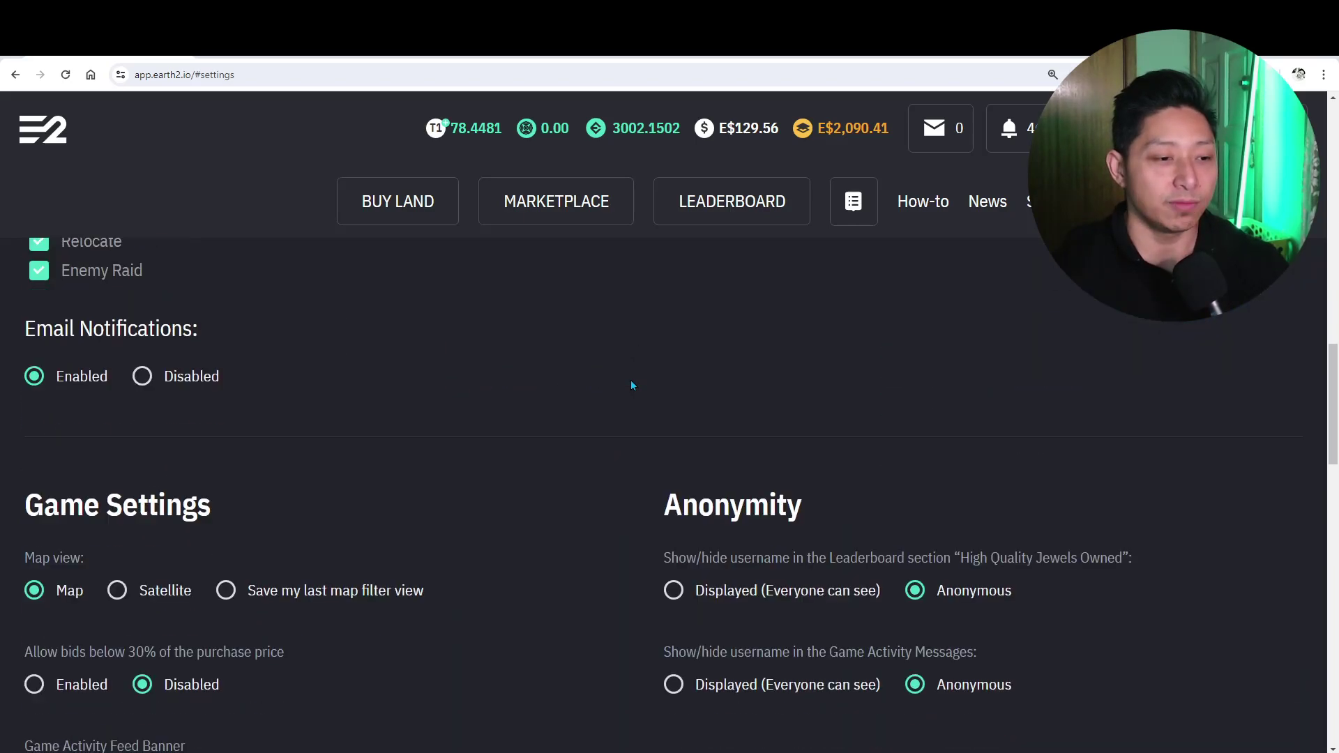
{"action": "scroll", "coordinate": [630, 388], "scroll_direction": "down", "scroll_amount": 3}
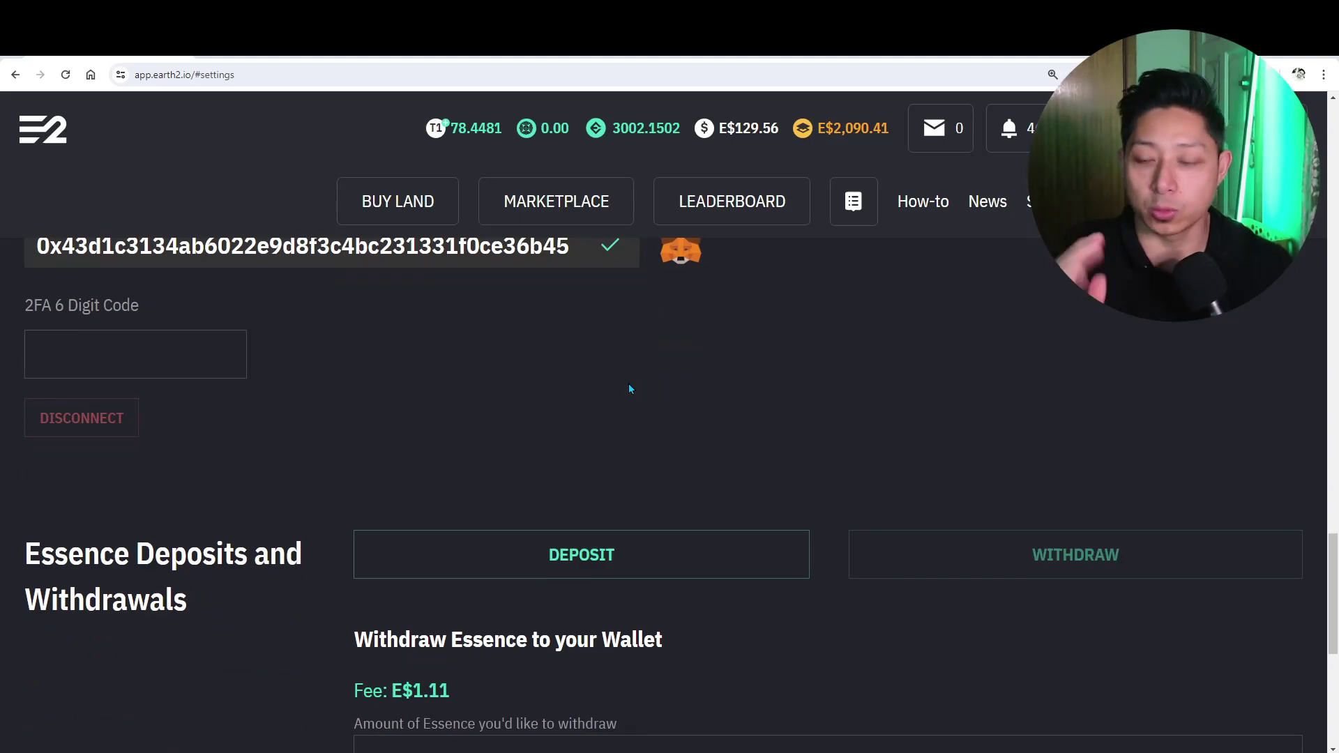
{"action": "scroll", "coordinate": [624, 386], "scroll_direction": "up", "scroll_amount": 3}
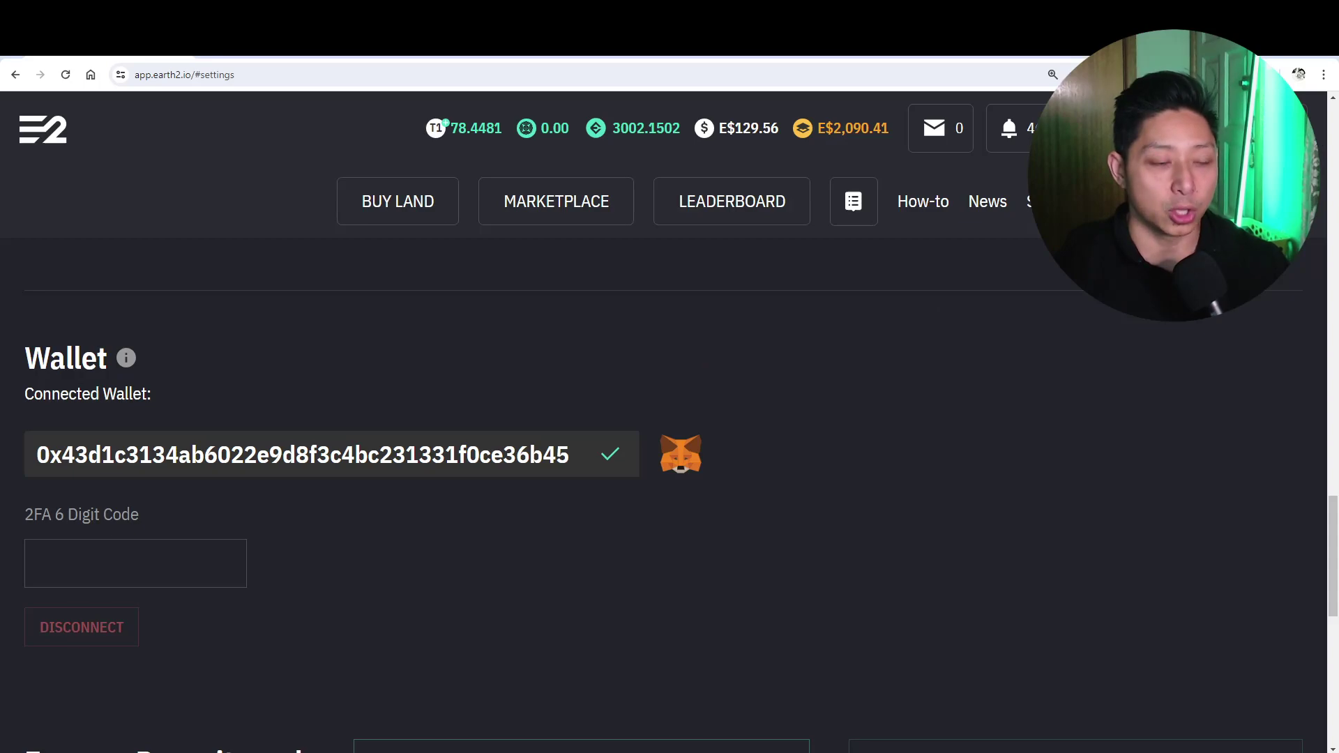
{"action": "left_click", "coordinate": [1290, 128]}
{"action": "scroll", "coordinate": [1015, 663], "scroll_direction": "down", "scroll_amount": 5}
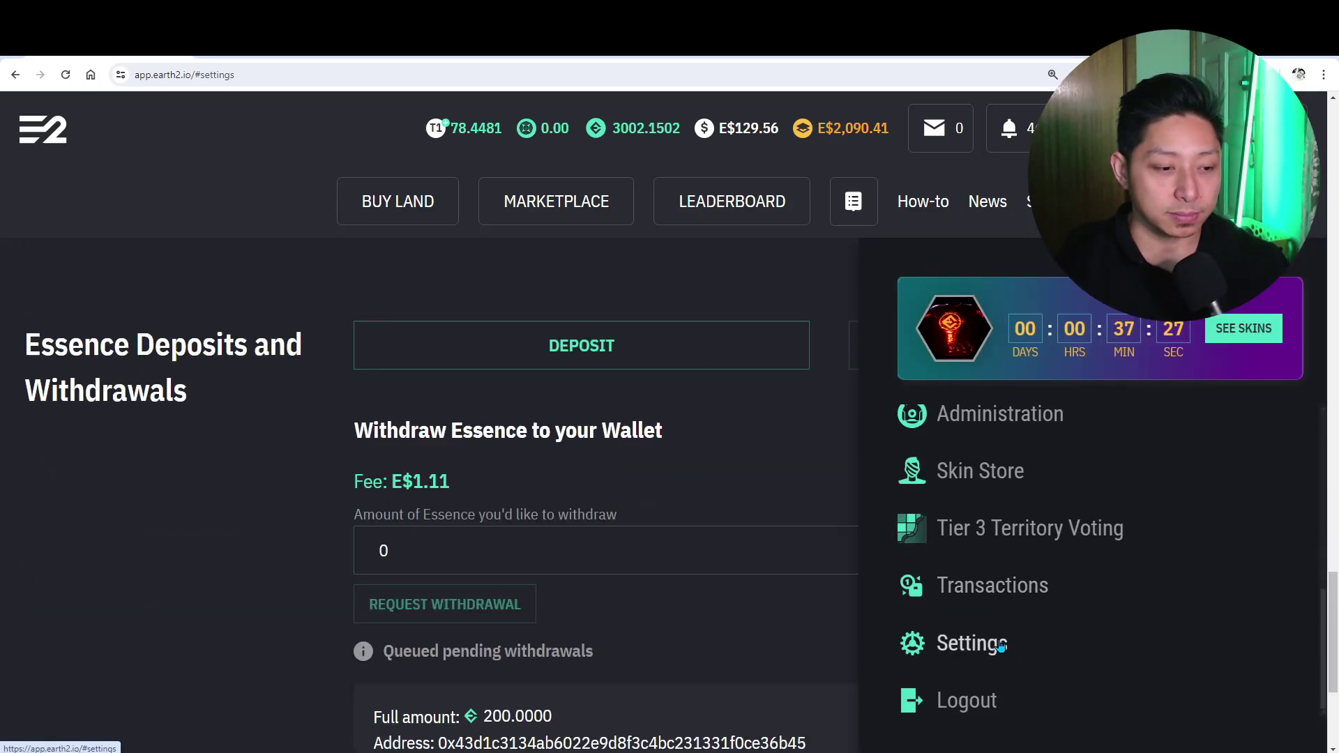
{"action": "left_click", "coordinate": [1002, 646]}
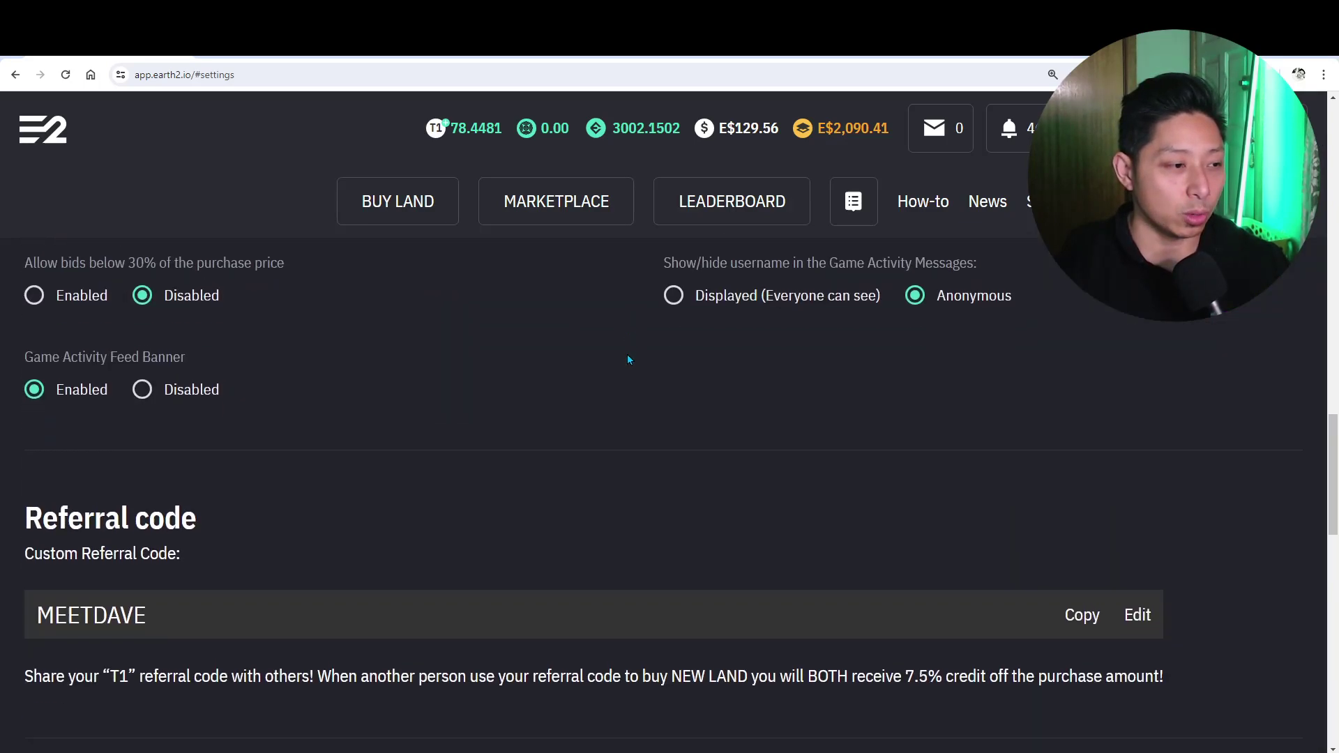
Step: Scroll to the Wallet section and select the connected MetaMask address, then deselect it
{"action": "scroll", "coordinate": [628, 359], "scroll_direction": "down", "scroll_amount": 5}
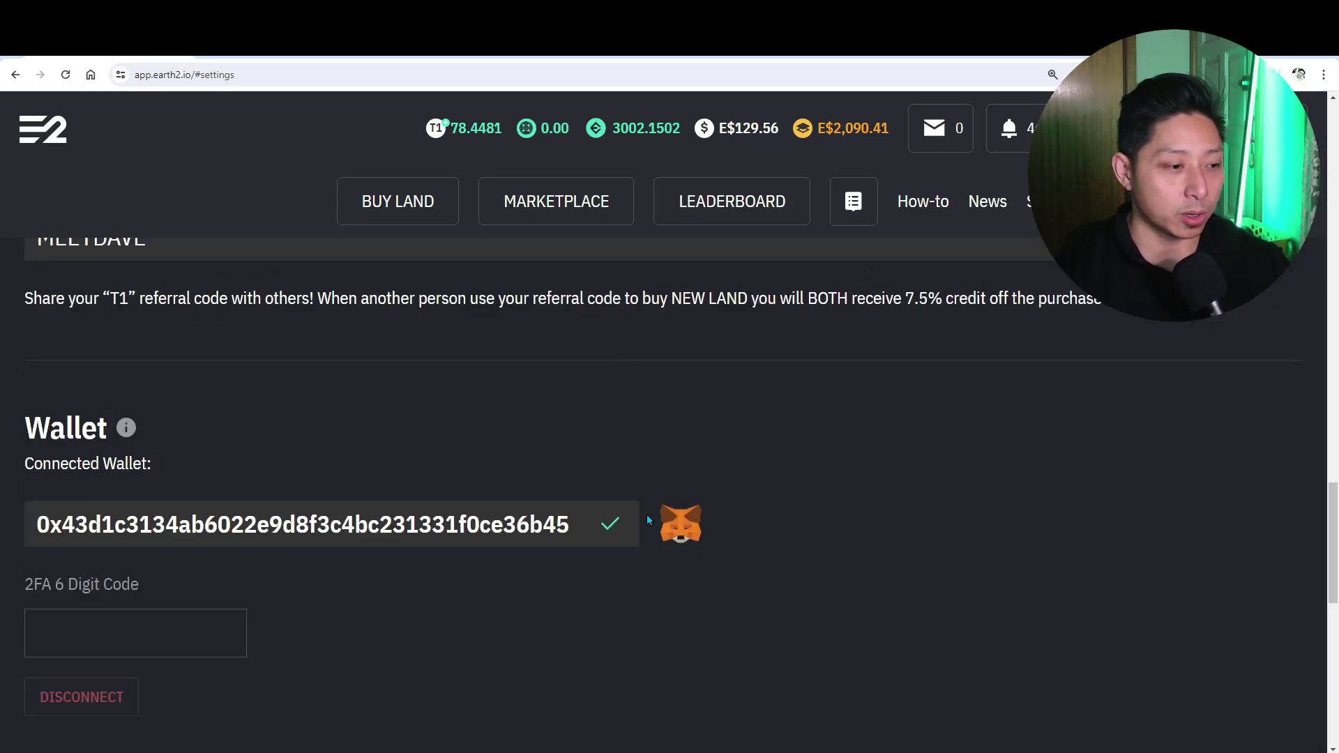
{"action": "double_click", "coordinate": [546, 524]}
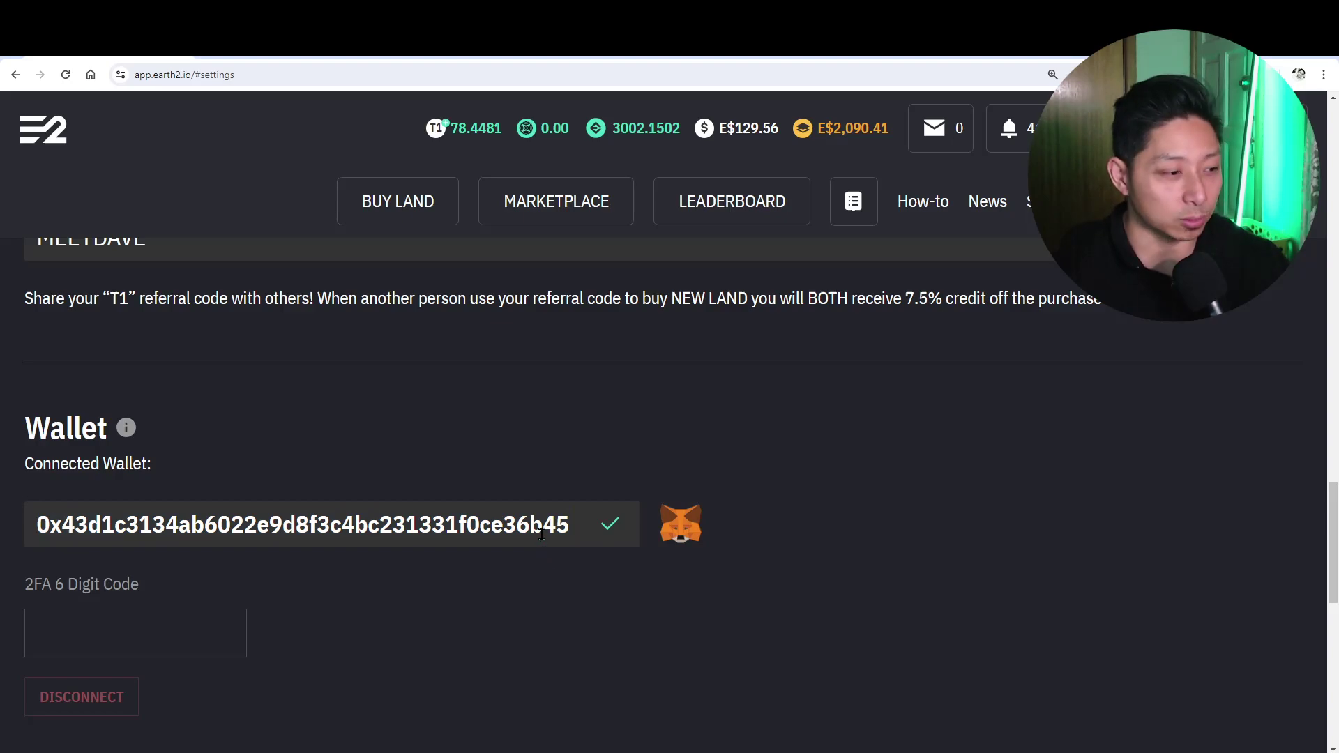
{"action": "scroll", "coordinate": [537, 541], "scroll_direction": "down", "scroll_amount": 2}
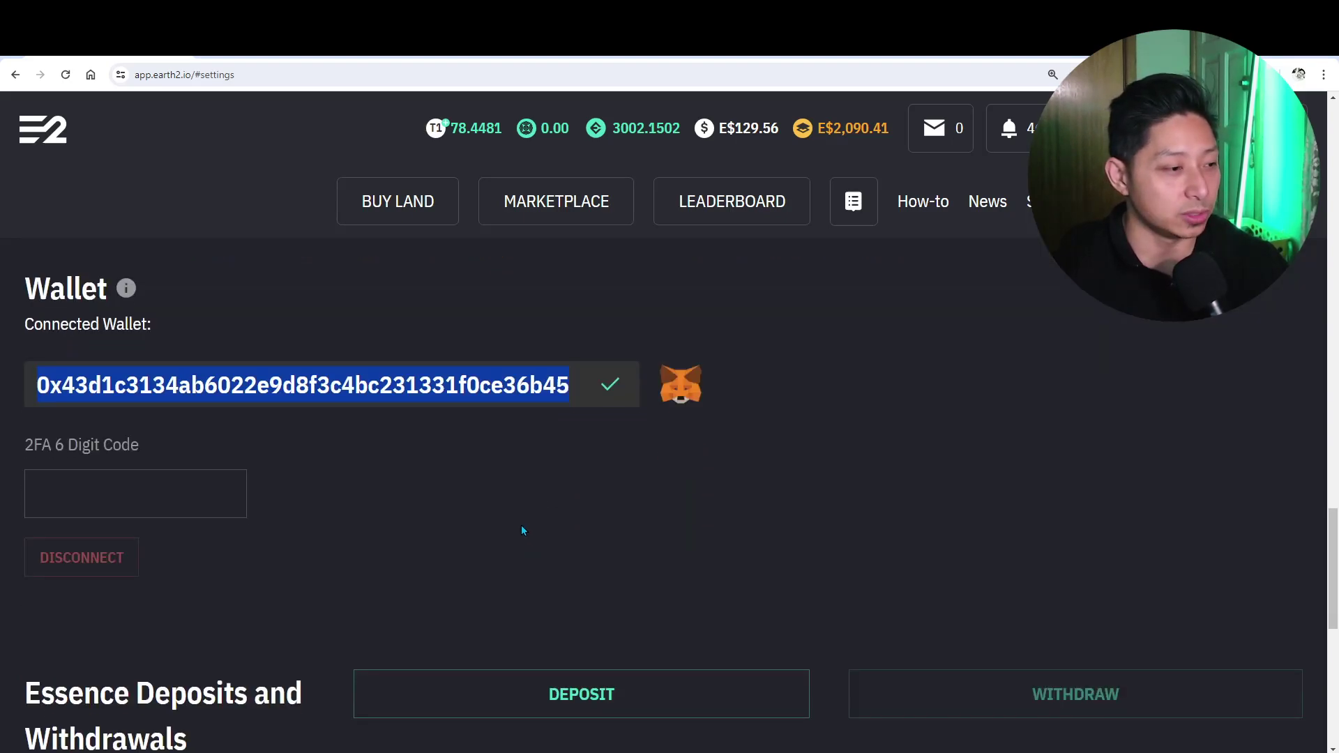
{"action": "scroll", "coordinate": [523, 531], "scroll_direction": "up", "scroll_amount": 2}
{"action": "left_click", "coordinate": [521, 526]}
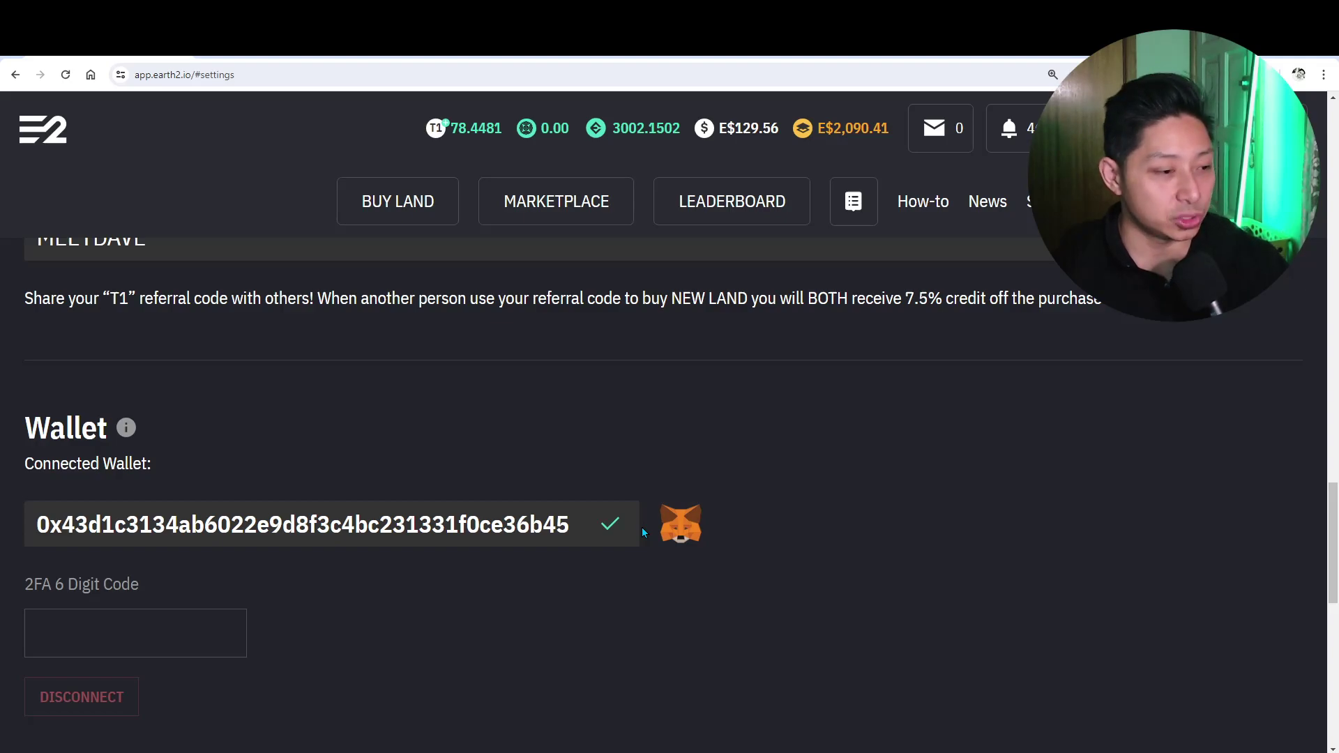
Step: Search the Chrome Web Store for 'metamask' via Extensions > Visit Chrome Web Store
{"action": "left_click", "coordinate": [1324, 74]}
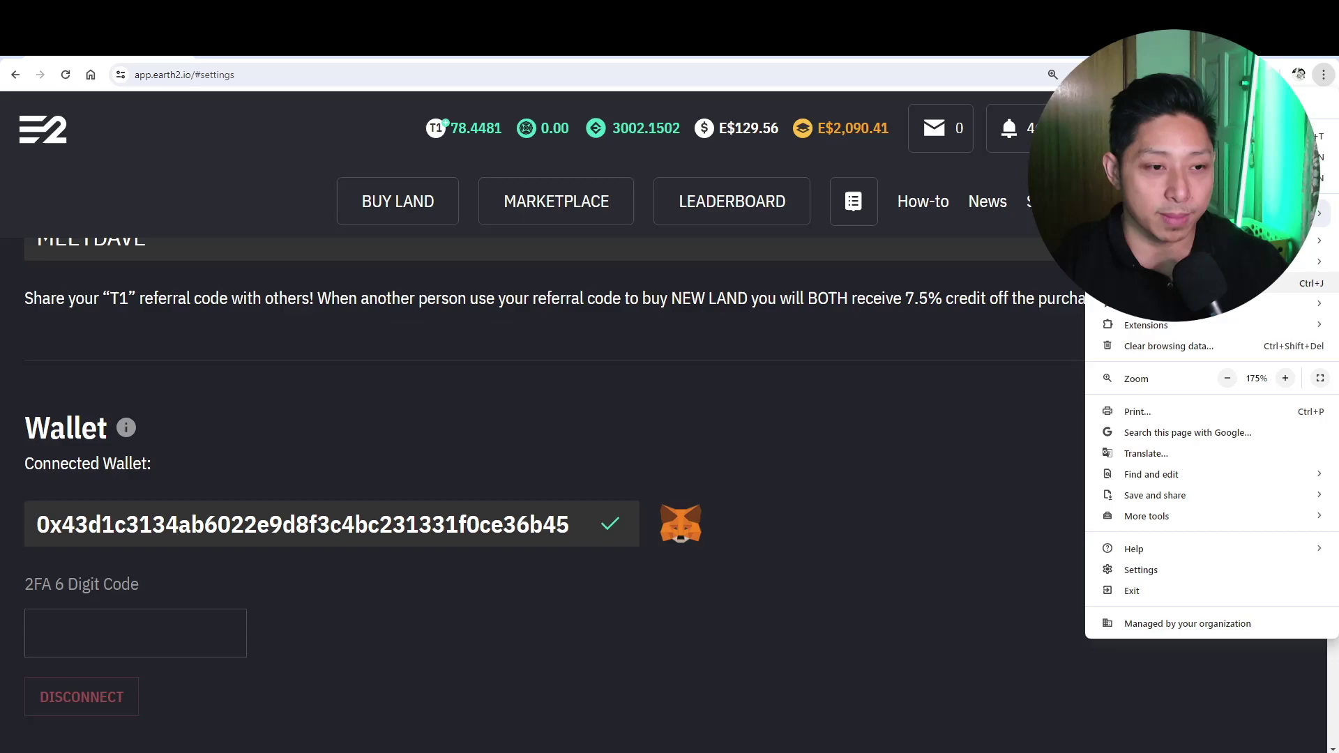
{"action": "mouse_move", "coordinate": [1182, 327]}
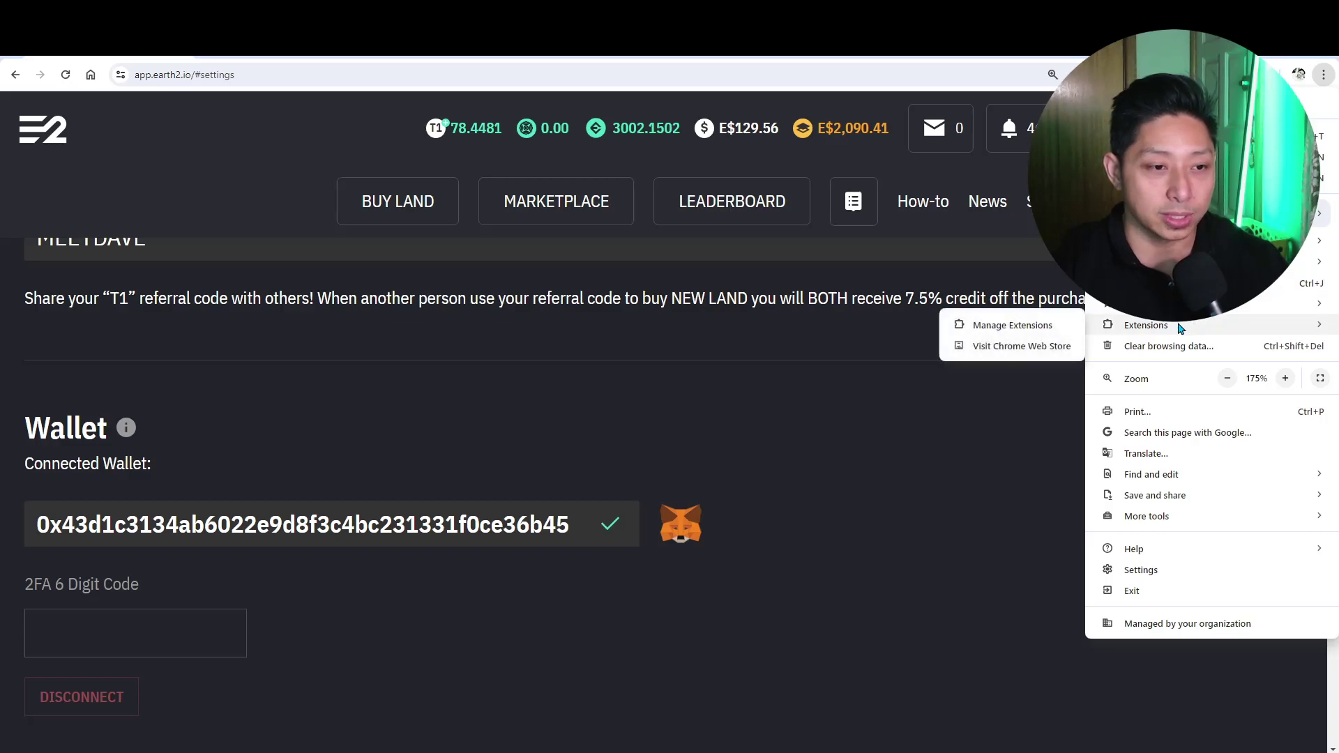
{"action": "left_click", "coordinate": [995, 348]}
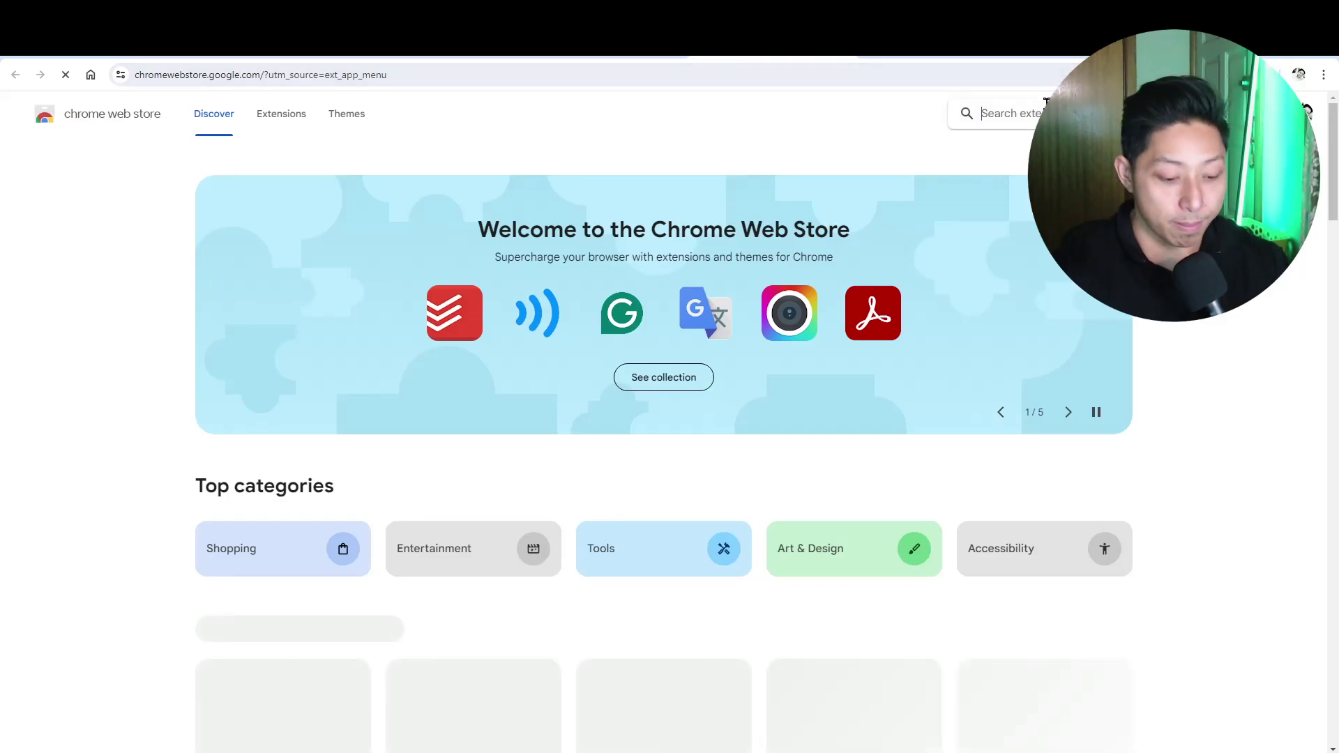
{"action": "left_click", "coordinate": [1047, 102]}
{"action": "type", "text": "metamask"}
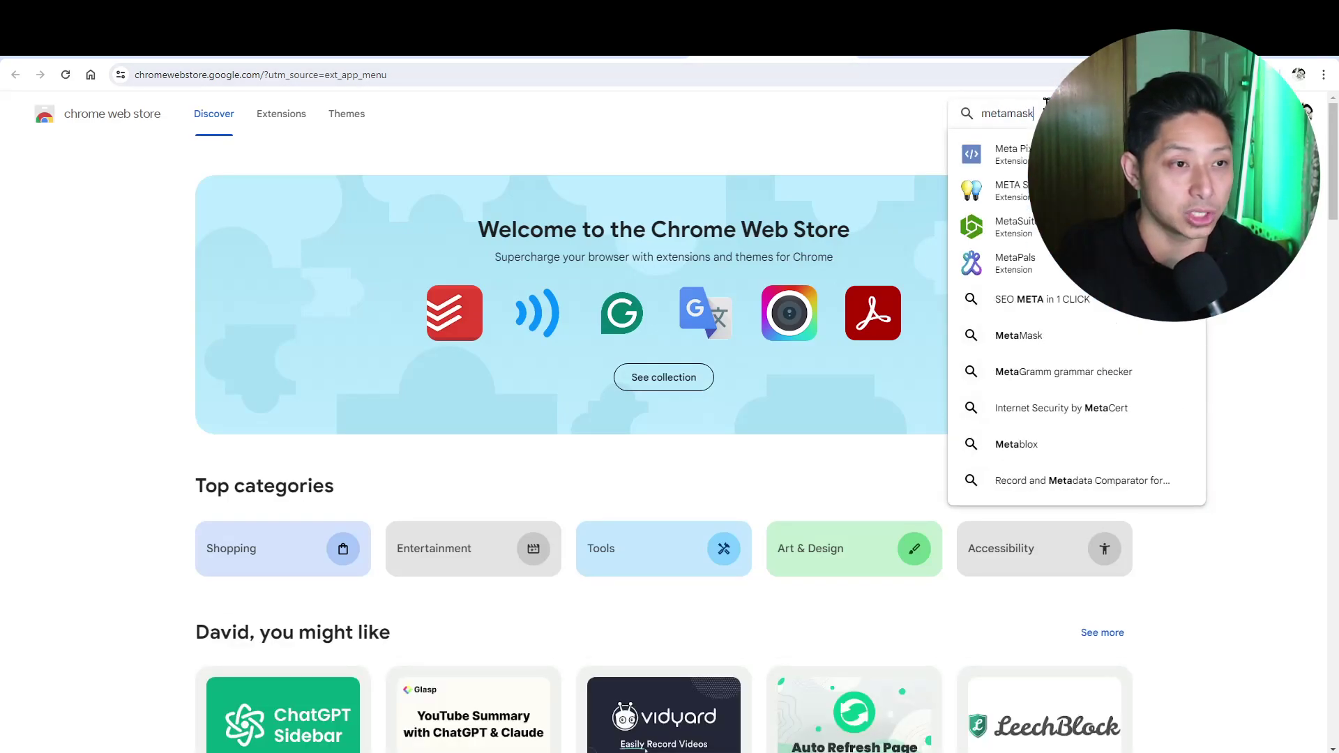
{"action": "key", "text": "Return"}
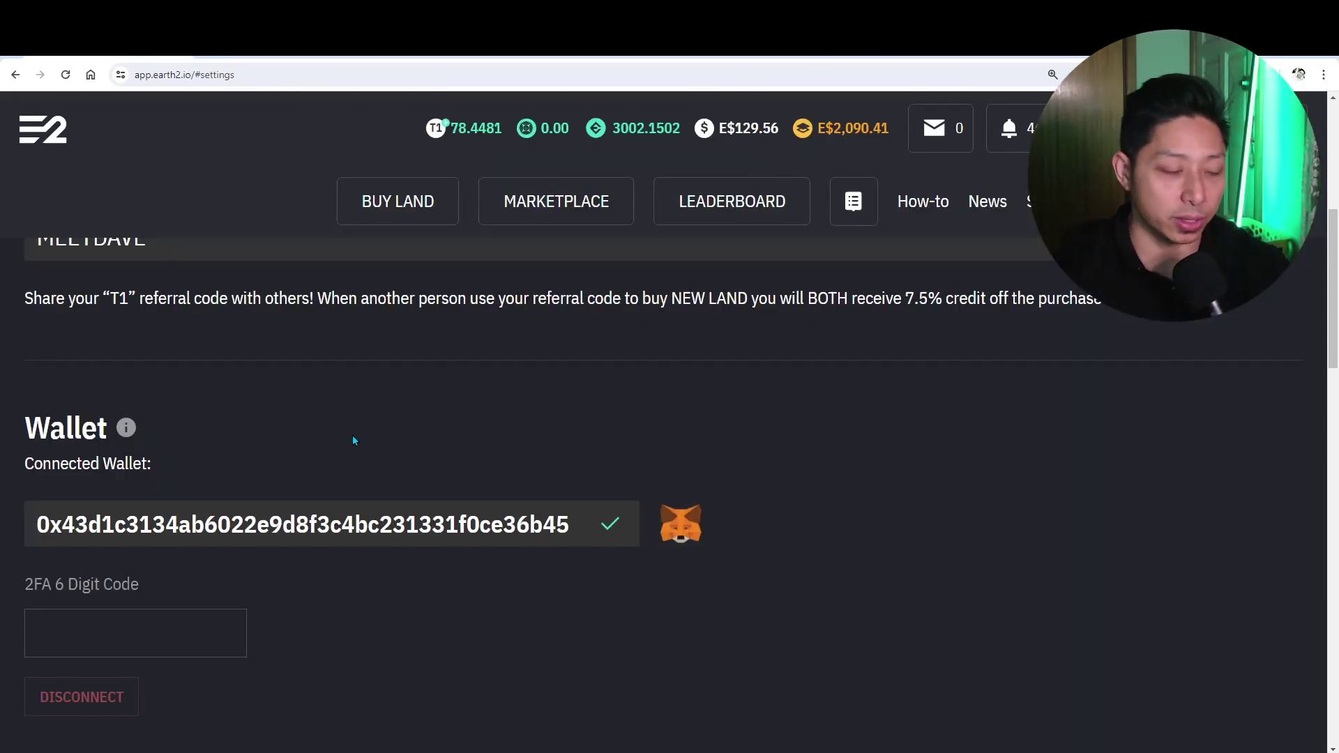
Step: Scroll to the Wallet section and focus the 2FA 6 Digit Code field
{"action": "scroll", "coordinate": [383, 438], "scroll_direction": "down", "scroll_amount": 1}
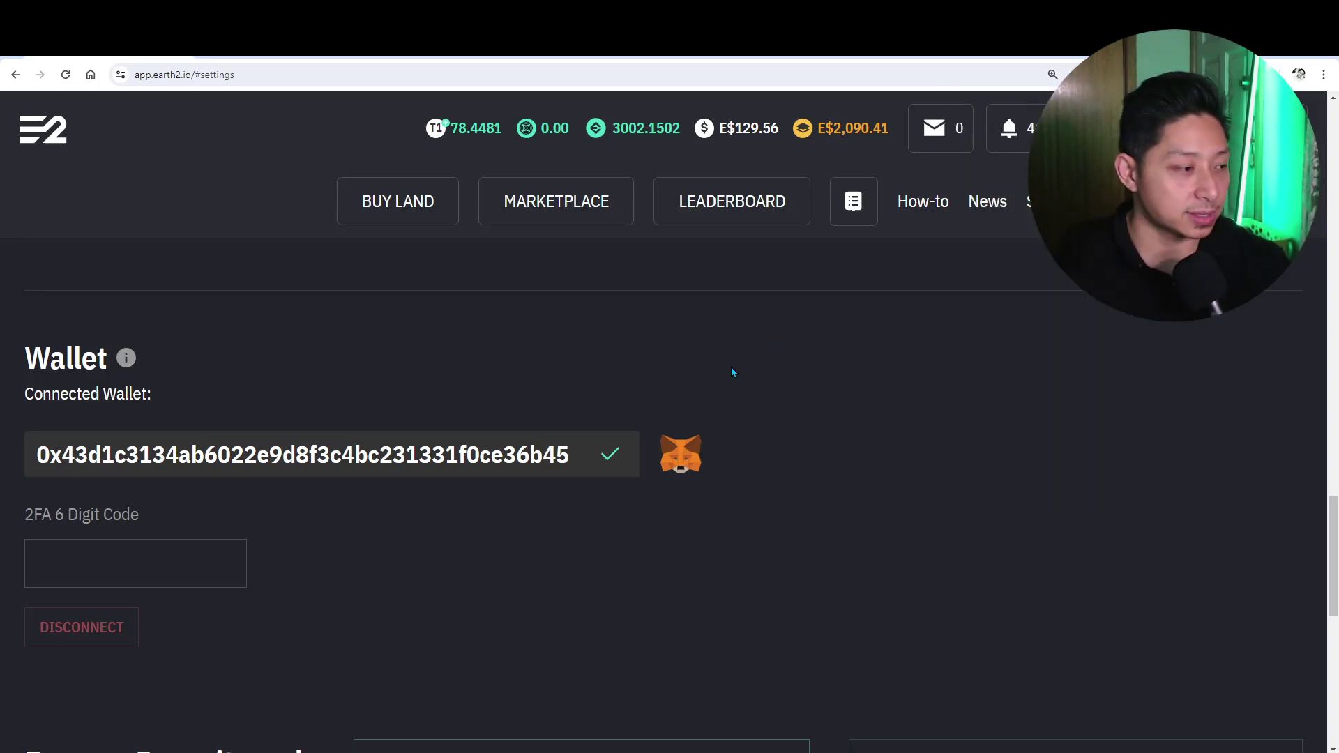
{"action": "left_click", "coordinate": [136, 568]}
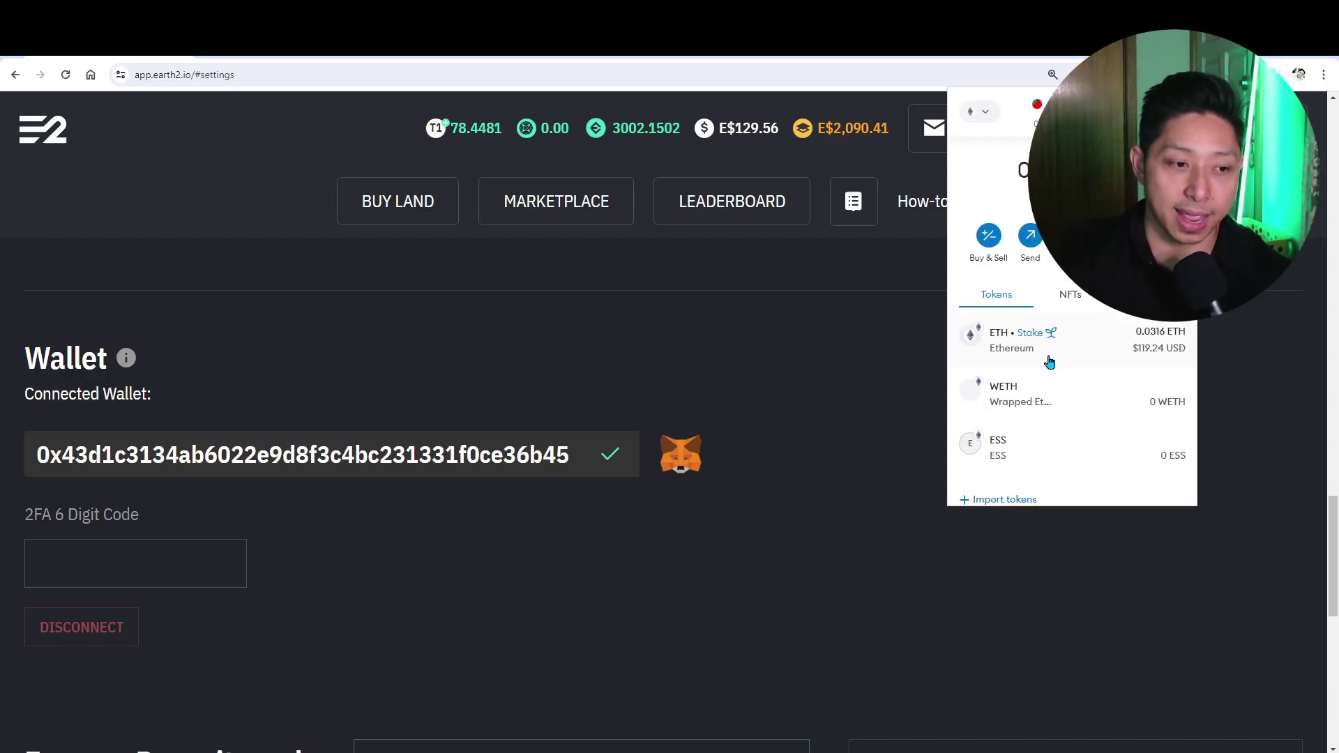
{"action": "scroll", "coordinate": [1028, 461], "scroll_direction": "down", "scroll_amount": 2}
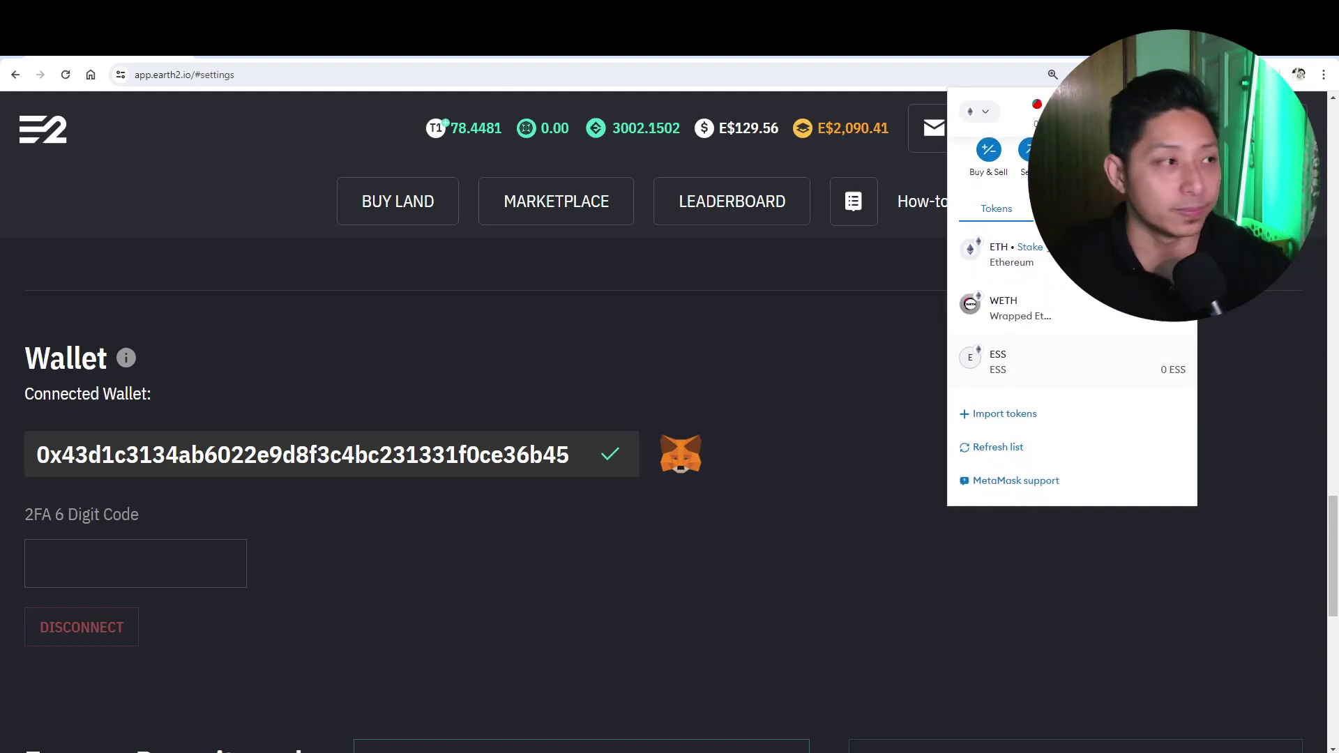
Step: Switch to CoinMarketCap's ESS/WETH page and scroll the left panel to Contracts
{"action": "left_click", "coordinate": [238, 54]}
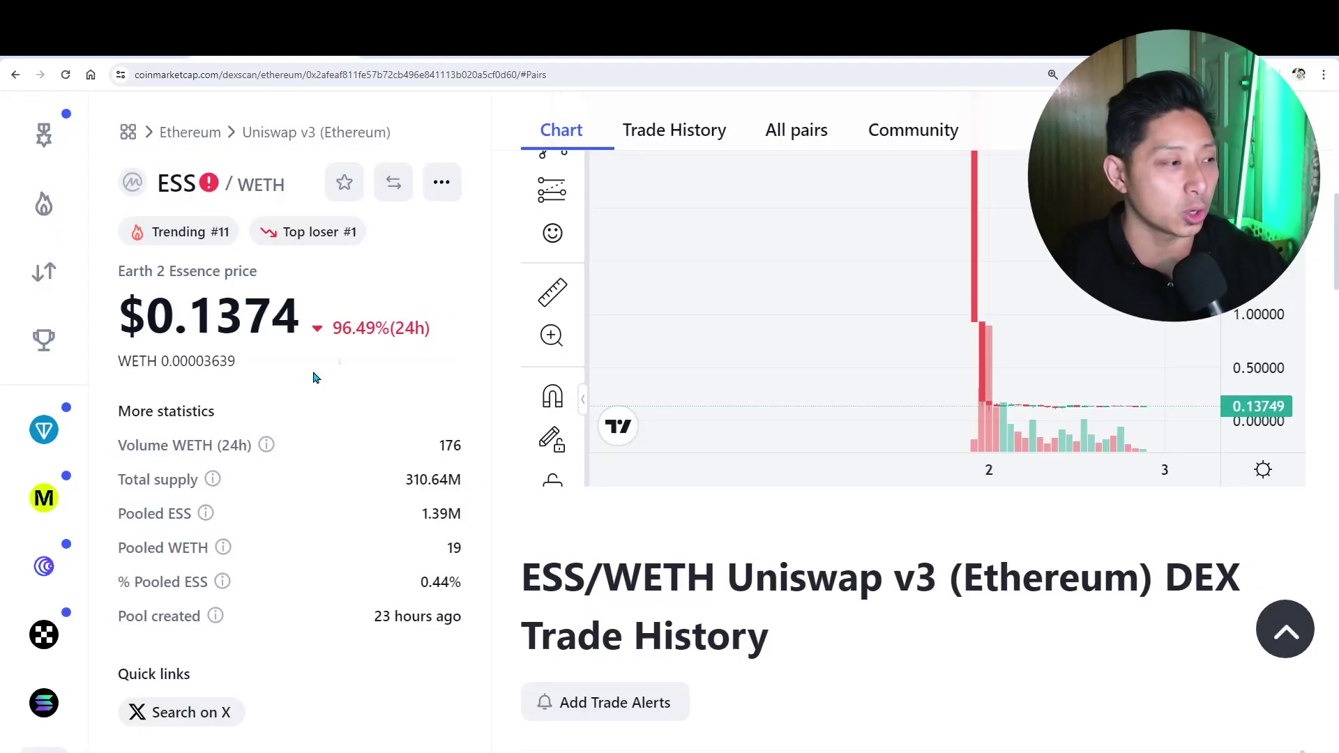
{"action": "scroll", "coordinate": [313, 377], "scroll_direction": "down", "scroll_amount": 4}
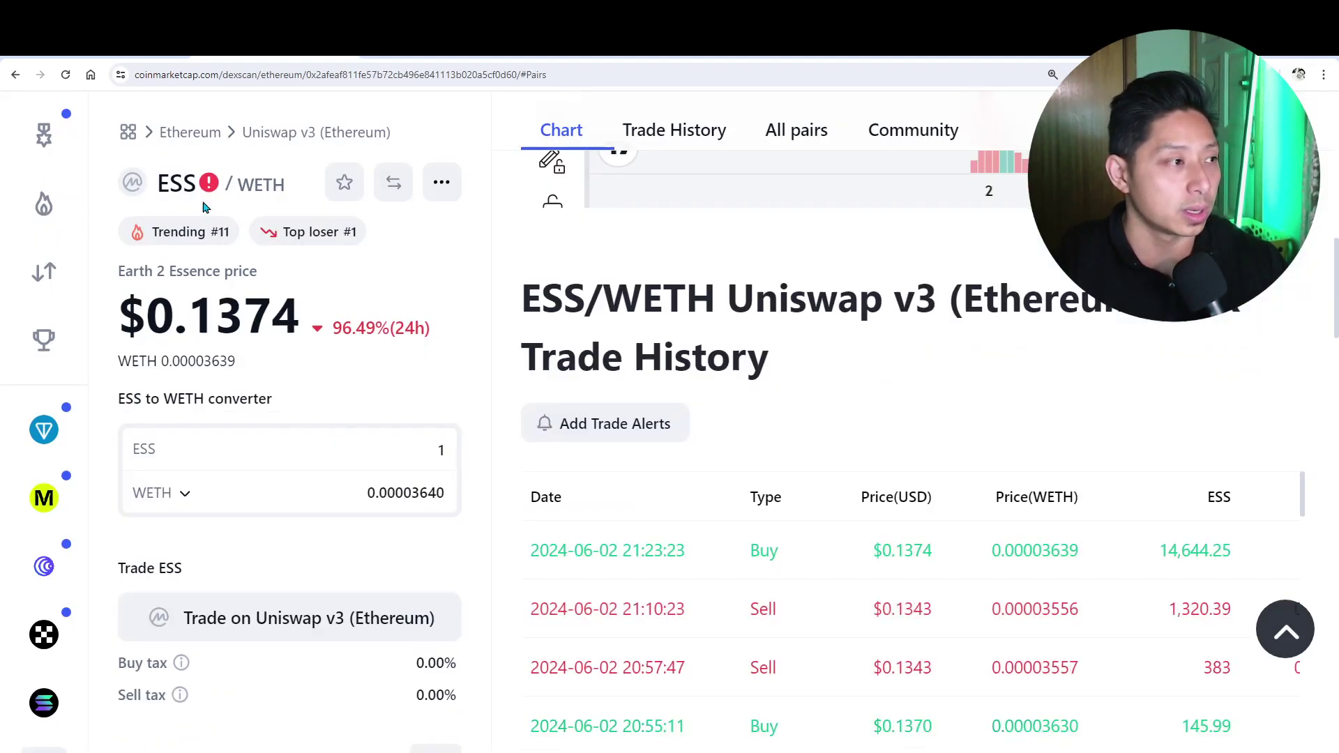
{"action": "scroll", "coordinate": [486, 268], "scroll_direction": "down", "scroll_amount": 5}
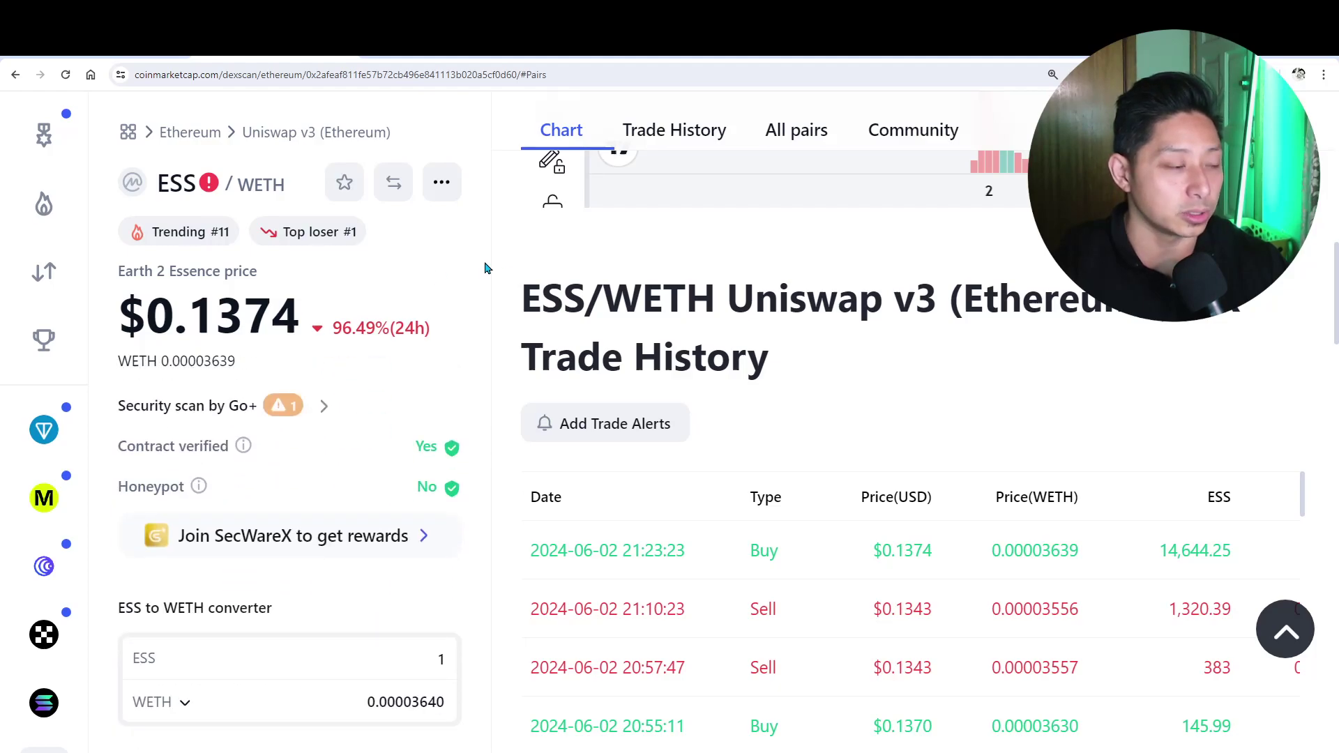
{"action": "scroll", "coordinate": [486, 269], "scroll_direction": "down", "scroll_amount": 4}
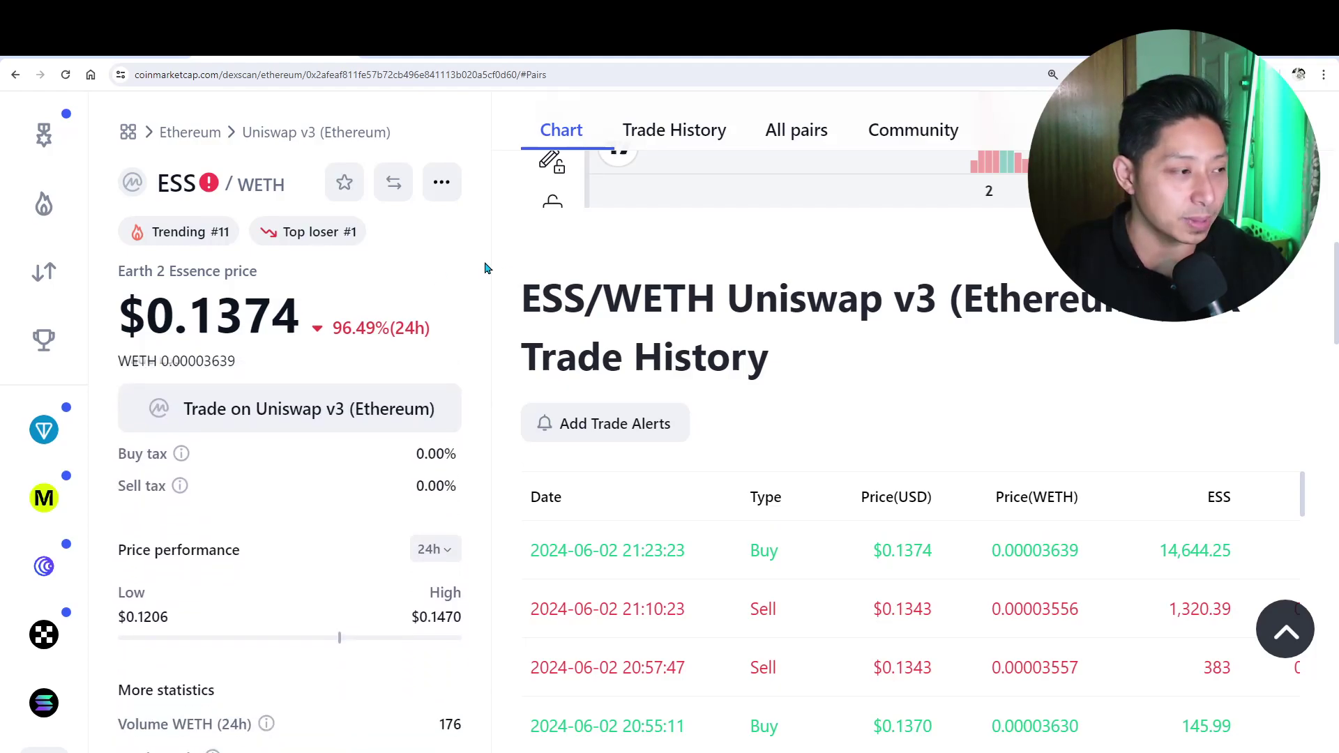
{"action": "scroll", "coordinate": [487, 268], "scroll_direction": "up", "scroll_amount": 4}
{"action": "scroll", "coordinate": [487, 269], "scroll_direction": "down", "scroll_amount": 5}
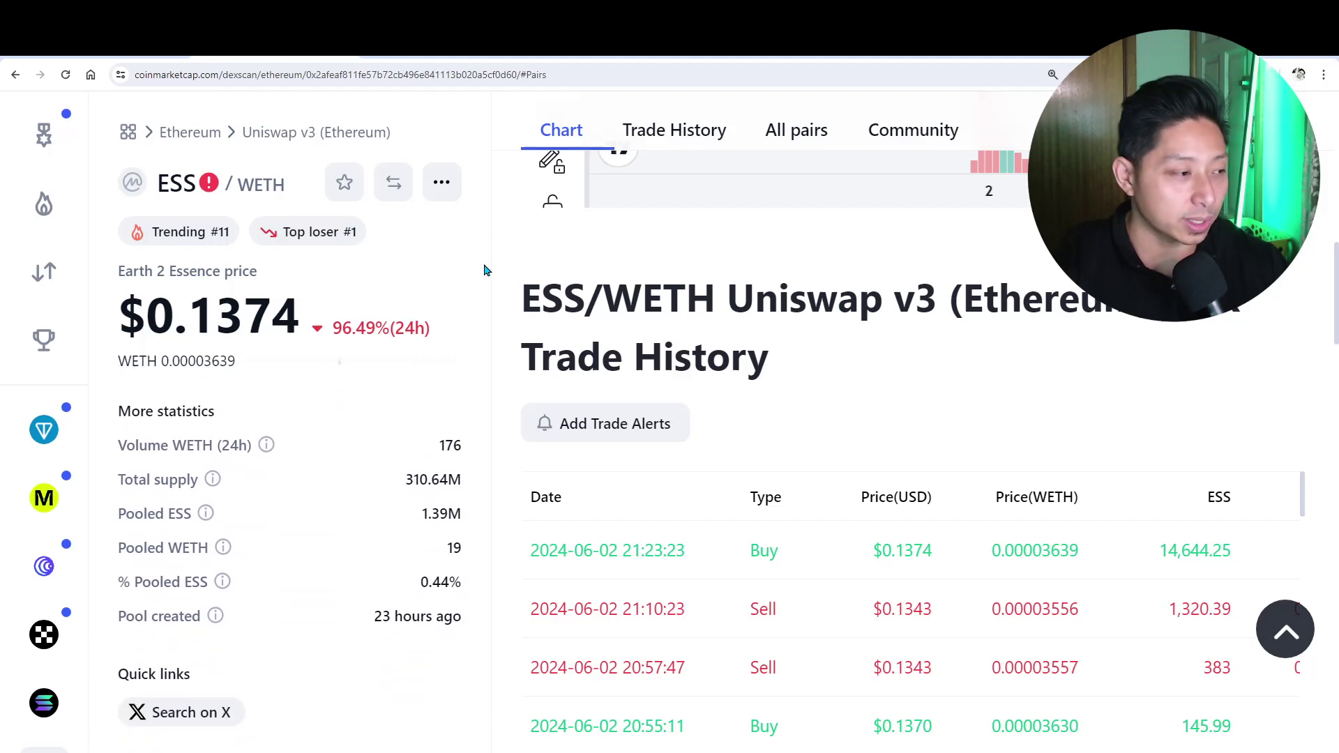
{"action": "scroll", "coordinate": [486, 269], "scroll_direction": "up", "scroll_amount": 5}
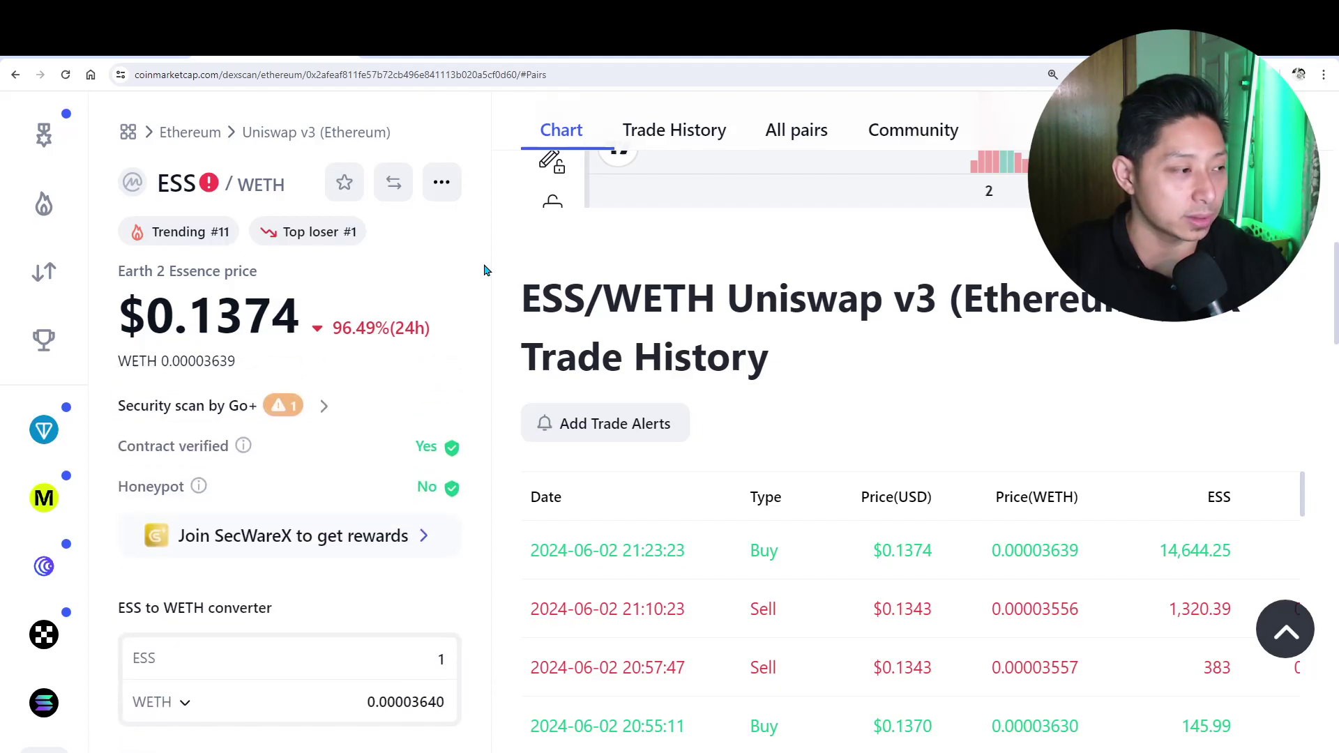
{"action": "scroll", "coordinate": [427, 347], "scroll_direction": "up", "scroll_amount": 4}
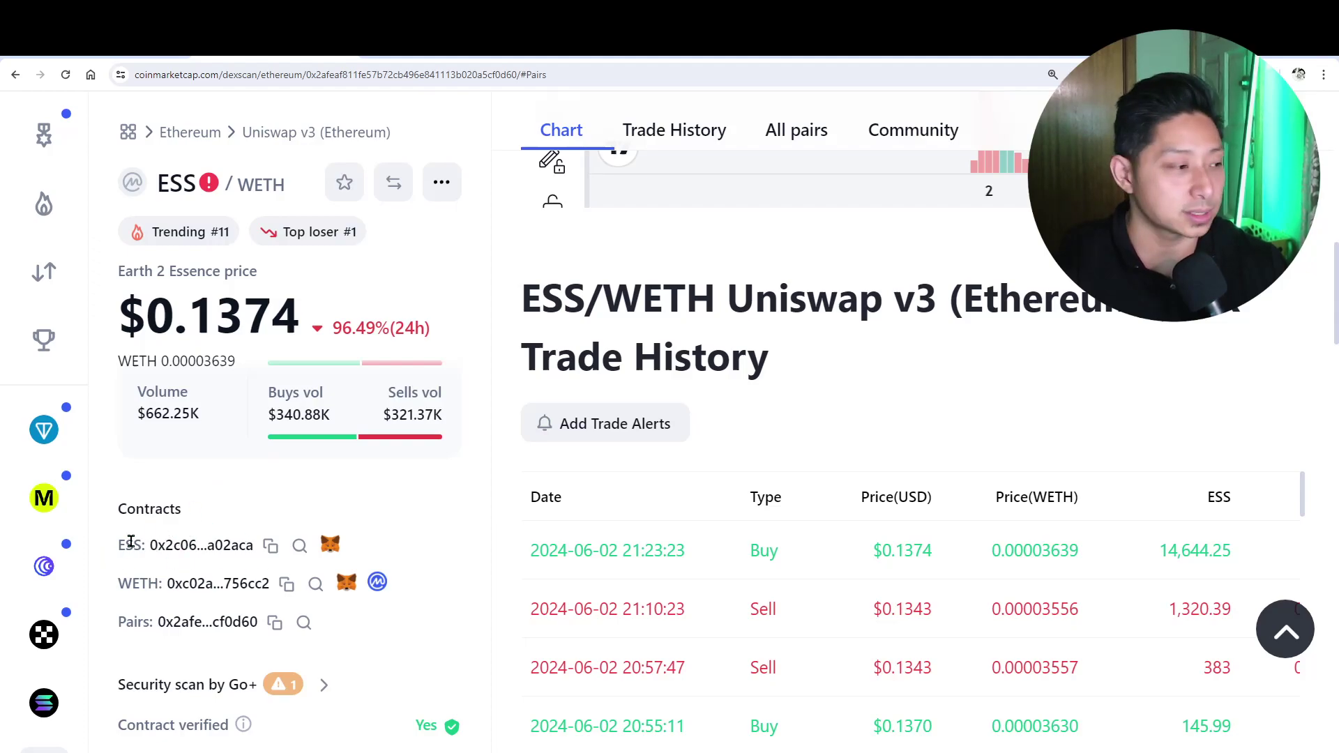
Step: Copy the ESS contract address and open the MetaMask wallet
{"action": "left_click_drag", "start_coordinate": [150, 551], "coordinate": [260, 545]}
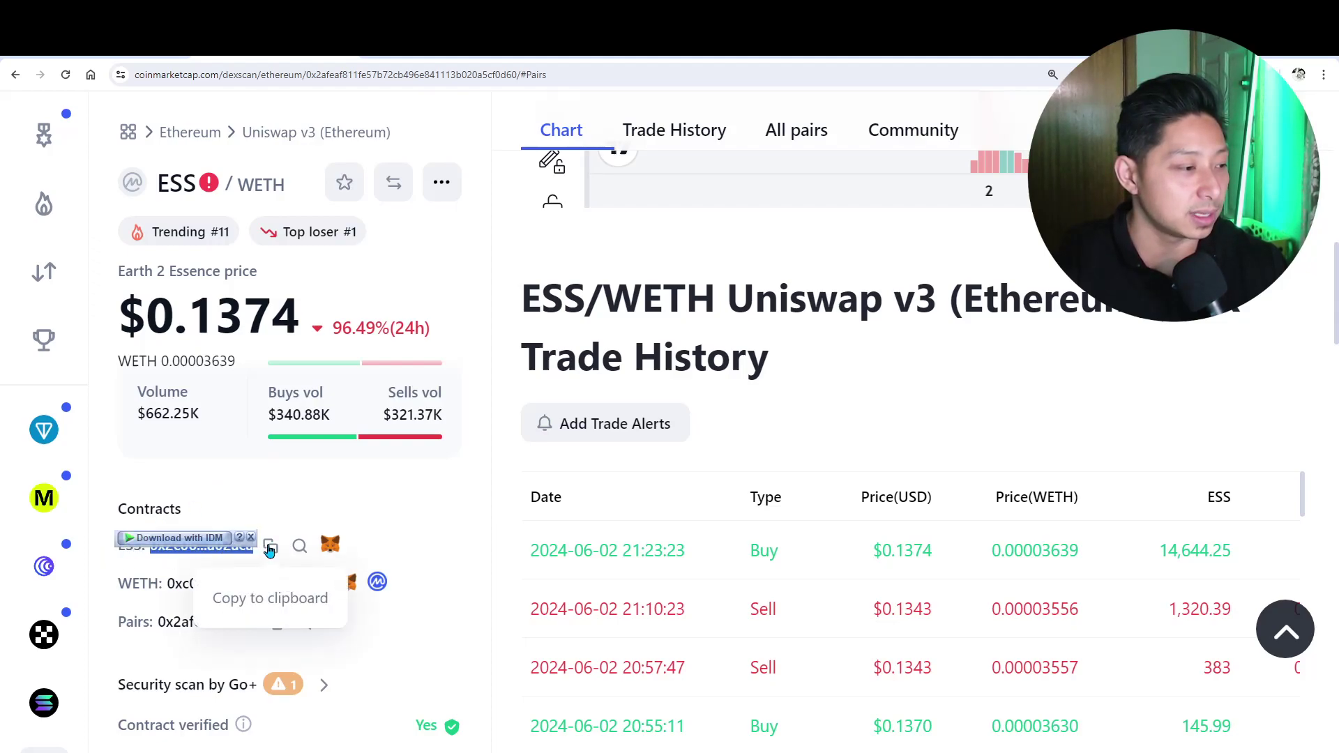
{"action": "left_click", "coordinate": [270, 546]}
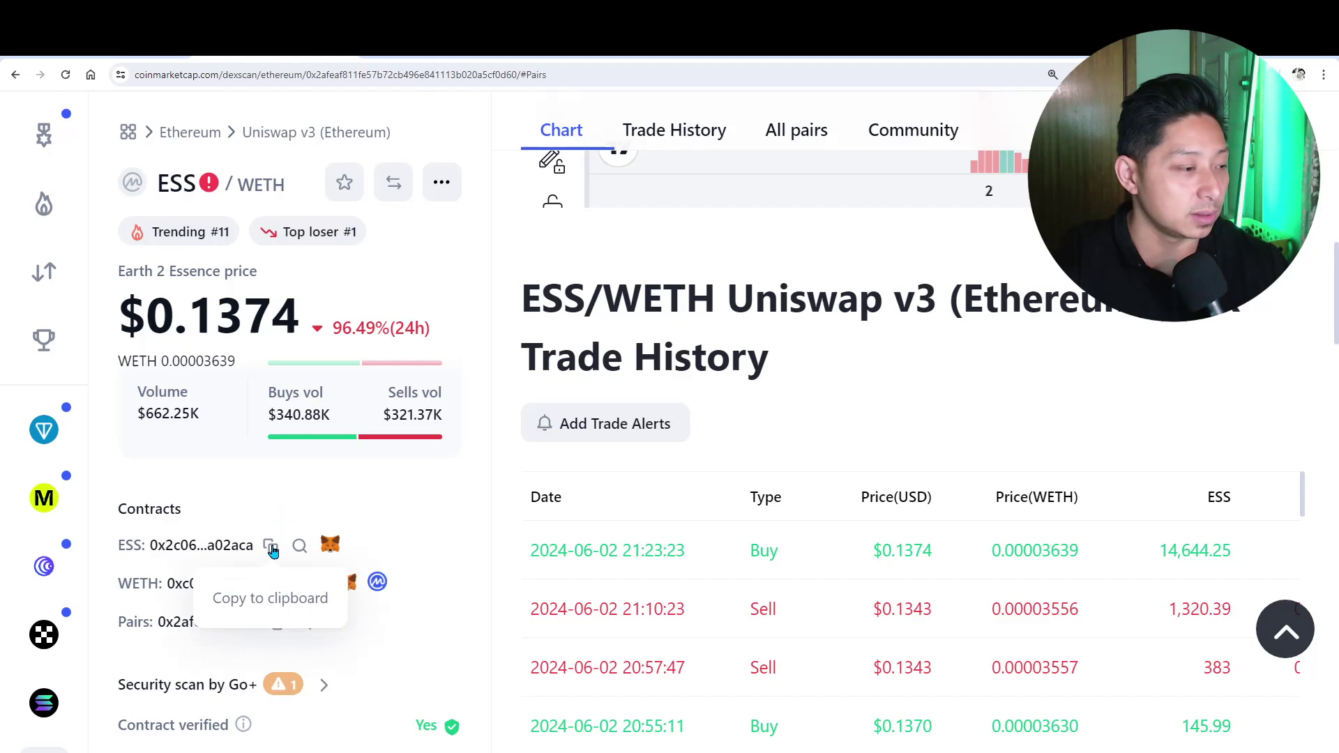
{"action": "left_click", "coordinate": [271, 547]}
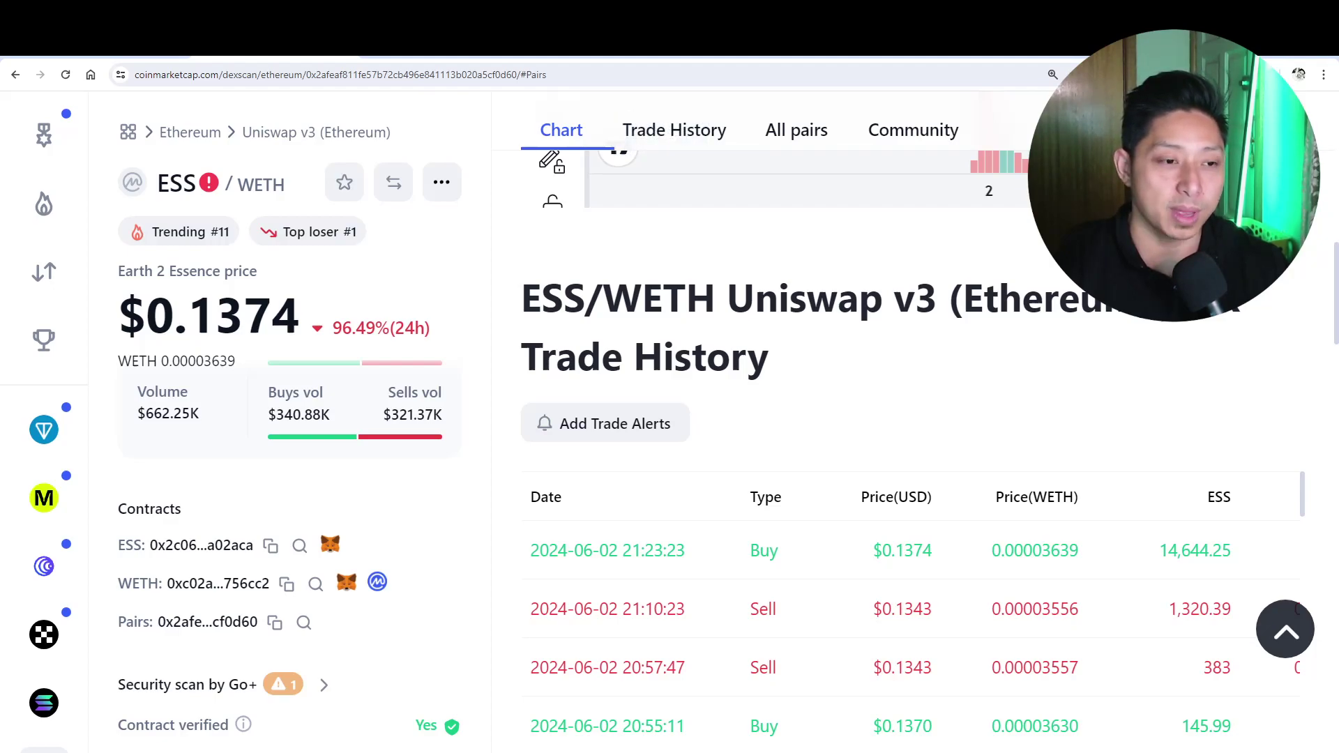
{"action": "left_click", "coordinate": [1186, 74]}
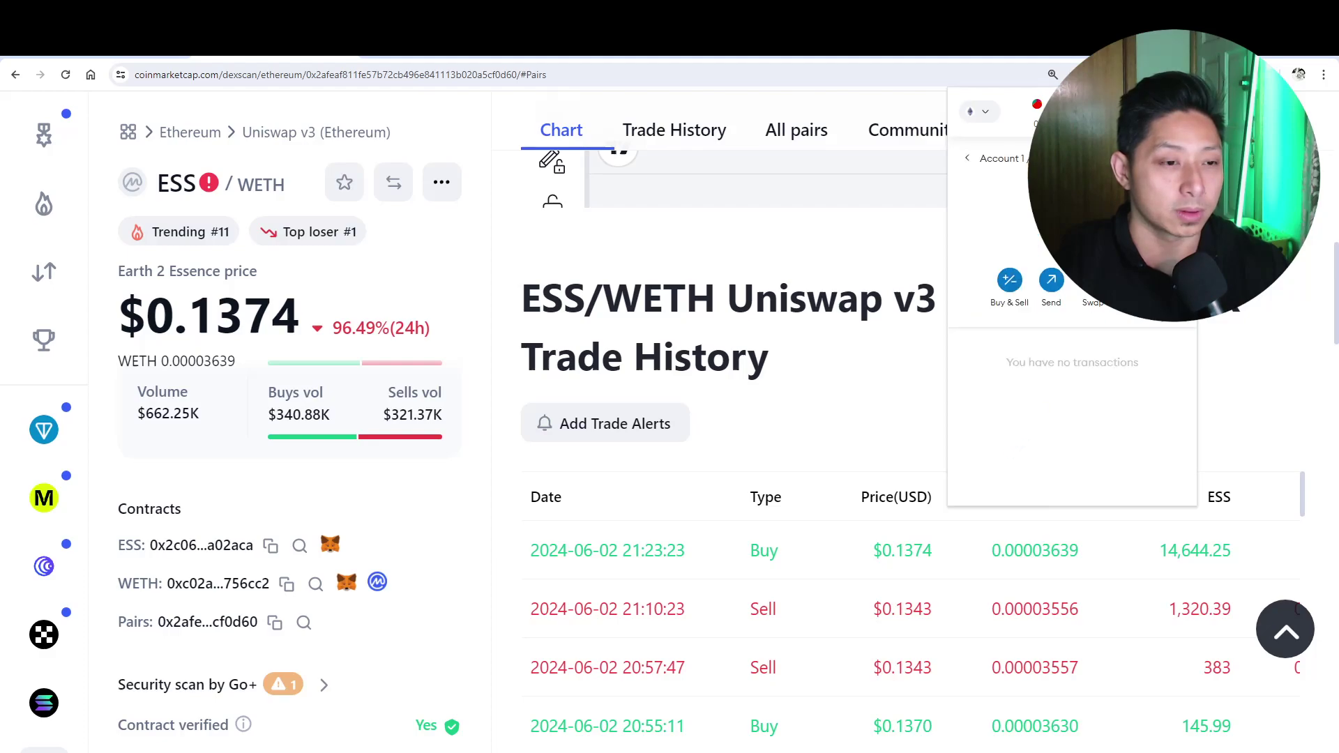
Step: Paste the ESS contract address into MetaMask's Custom token import
{"action": "left_click", "coordinate": [968, 159]}
{"action": "scroll", "coordinate": [1015, 446], "scroll_direction": "down", "scroll_amount": 2}
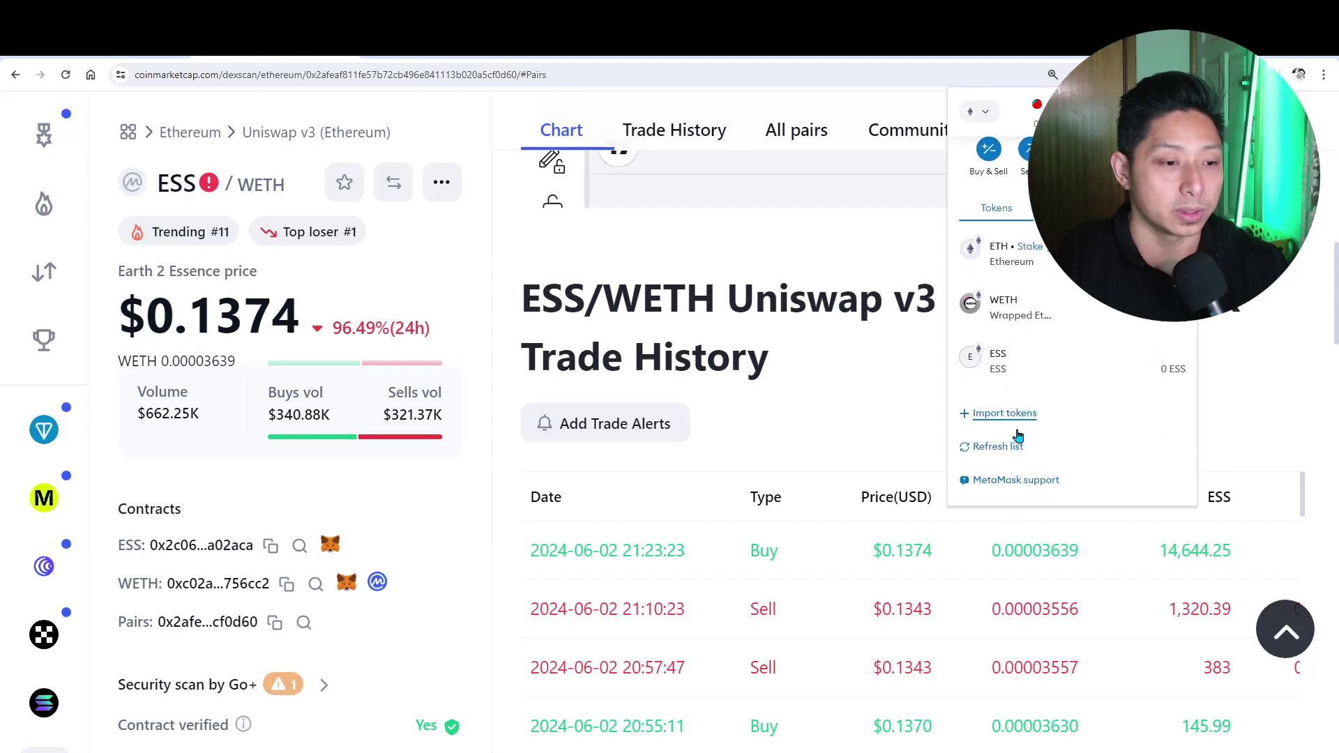
{"action": "left_click", "coordinate": [1024, 416]}
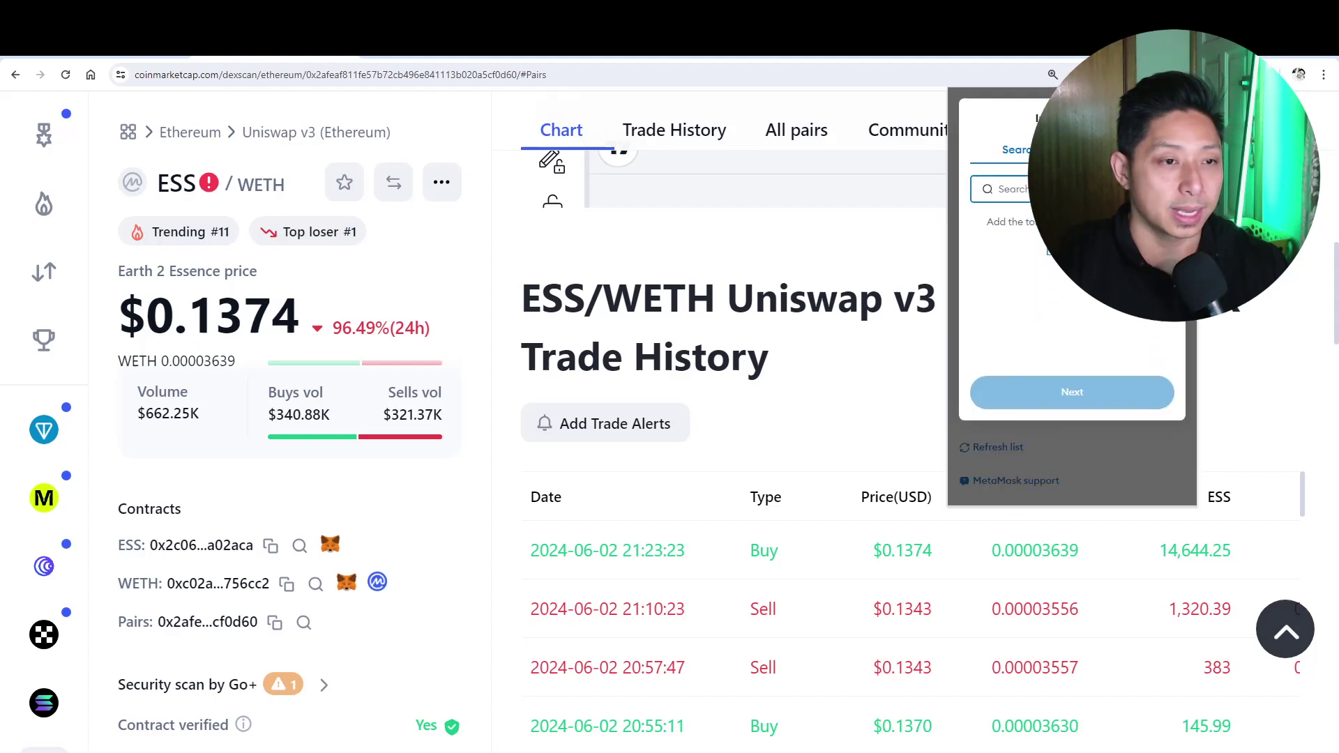
{"action": "left_click", "coordinate": [1130, 149]}
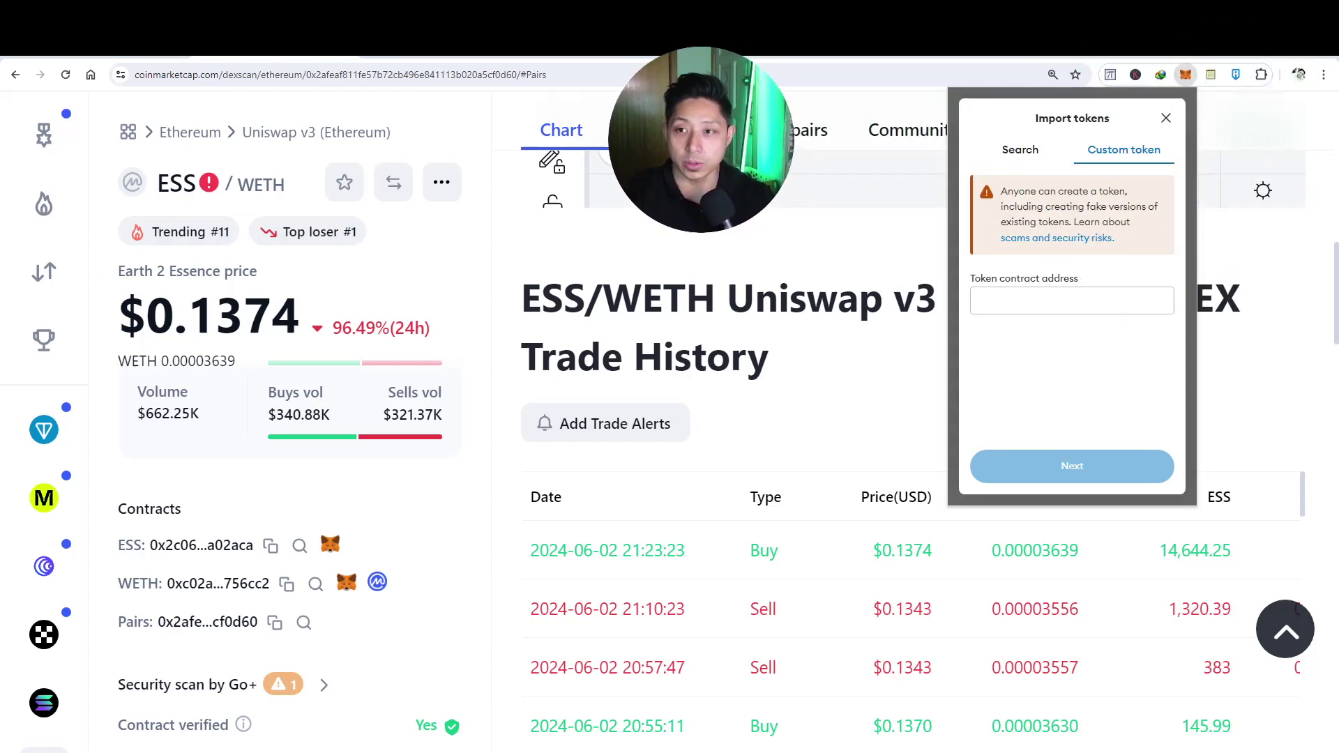
{"action": "left_click", "coordinate": [1014, 158]}
{"action": "left_click", "coordinate": [1142, 159]}
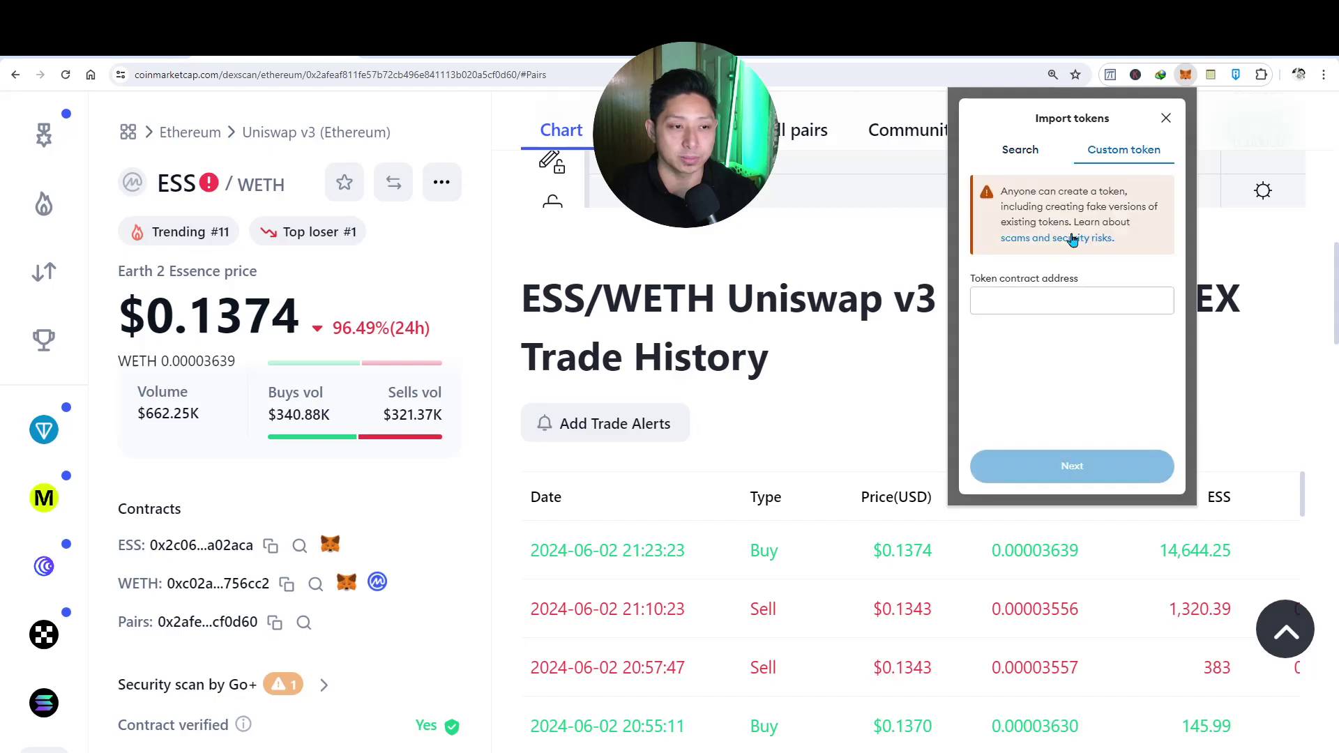
{"action": "left_click", "coordinate": [1066, 298]}
{"action": "key", "text": "ctrl+v"}
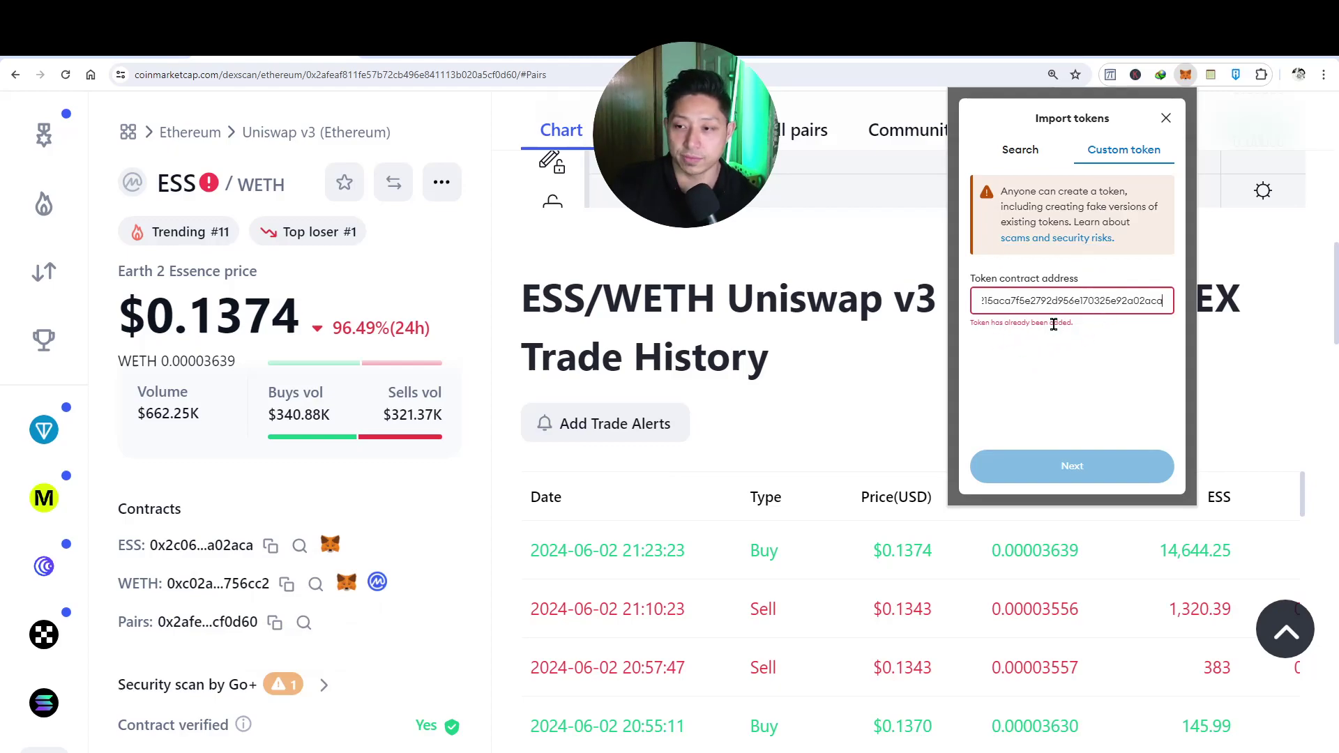
Step: Close the MetaMask popup and switch to the DEXTools ESS/WETH tab
{"action": "left_click", "coordinate": [900, 427]}
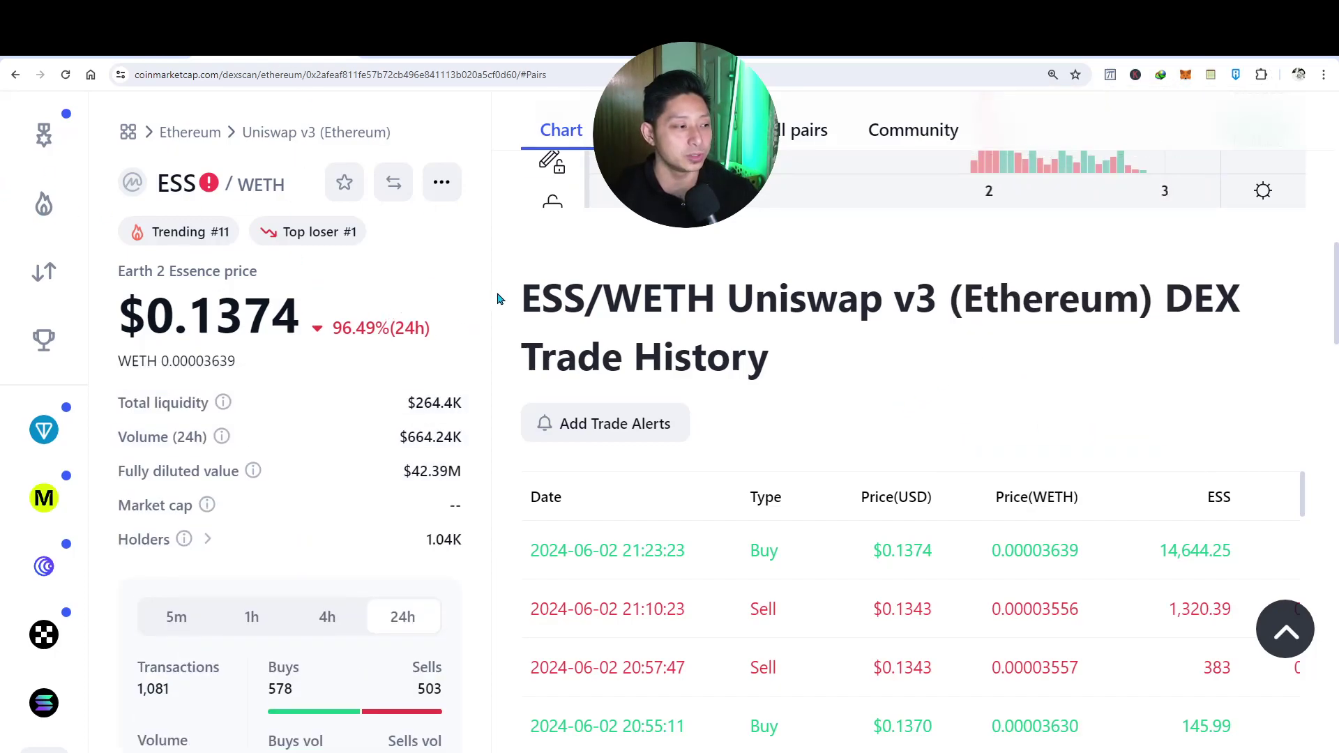
{"action": "scroll", "coordinate": [500, 300], "scroll_direction": "up", "scroll_amount": 5}
{"action": "scroll", "coordinate": [495, 141], "scroll_direction": "up", "scroll_amount": 3}
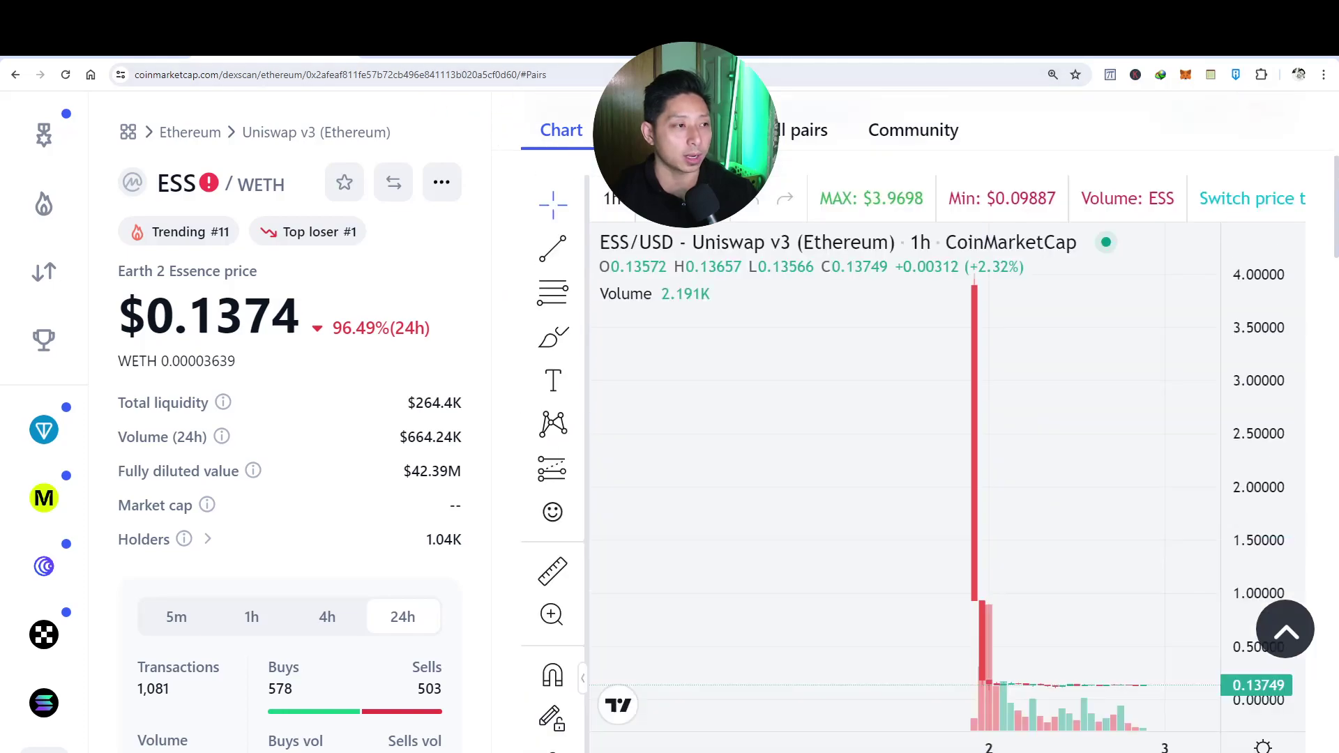
{"action": "key", "text": "ctrl+Tab"}
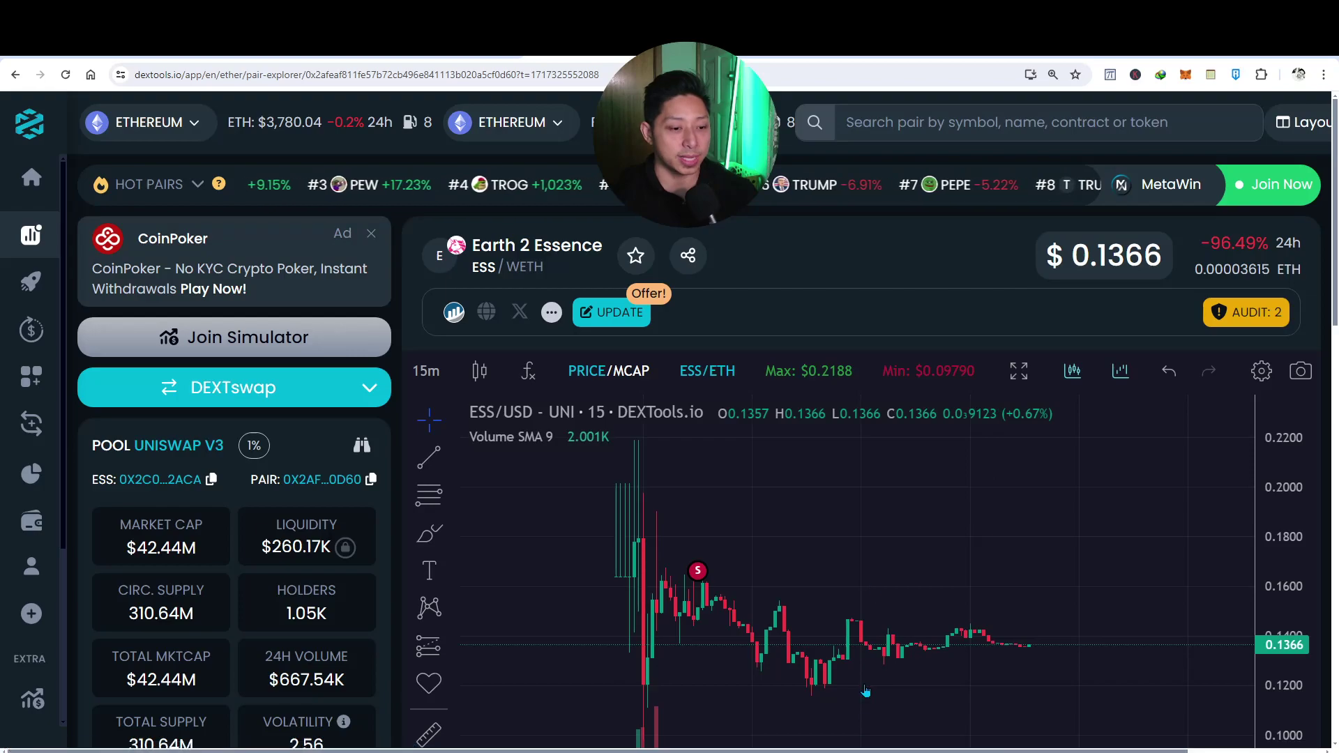
Step: Scroll the pair page and highlight the $260.17K liquidity value
{"action": "scroll", "coordinate": [997, 750], "scroll_direction": "right", "scroll_amount": 3}
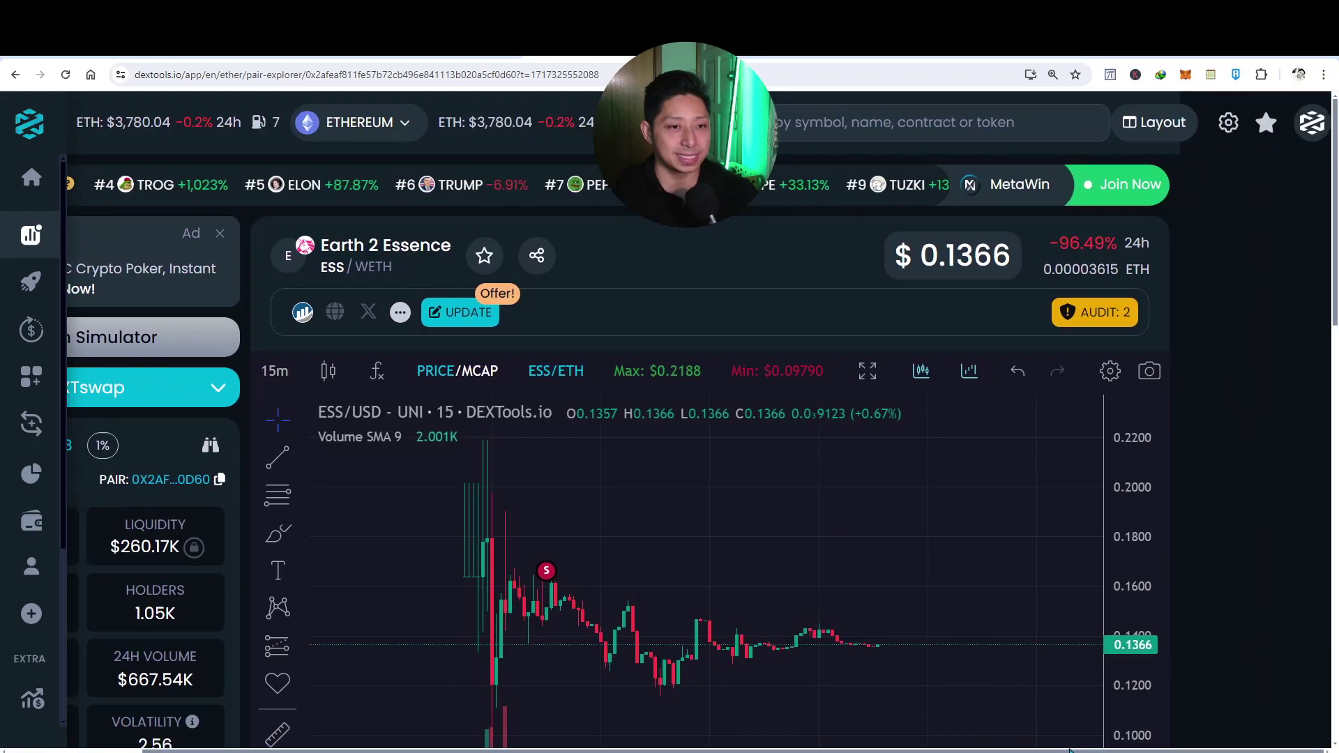
{"action": "scroll", "coordinate": [1069, 750], "scroll_direction": "left", "scroll_amount": 3}
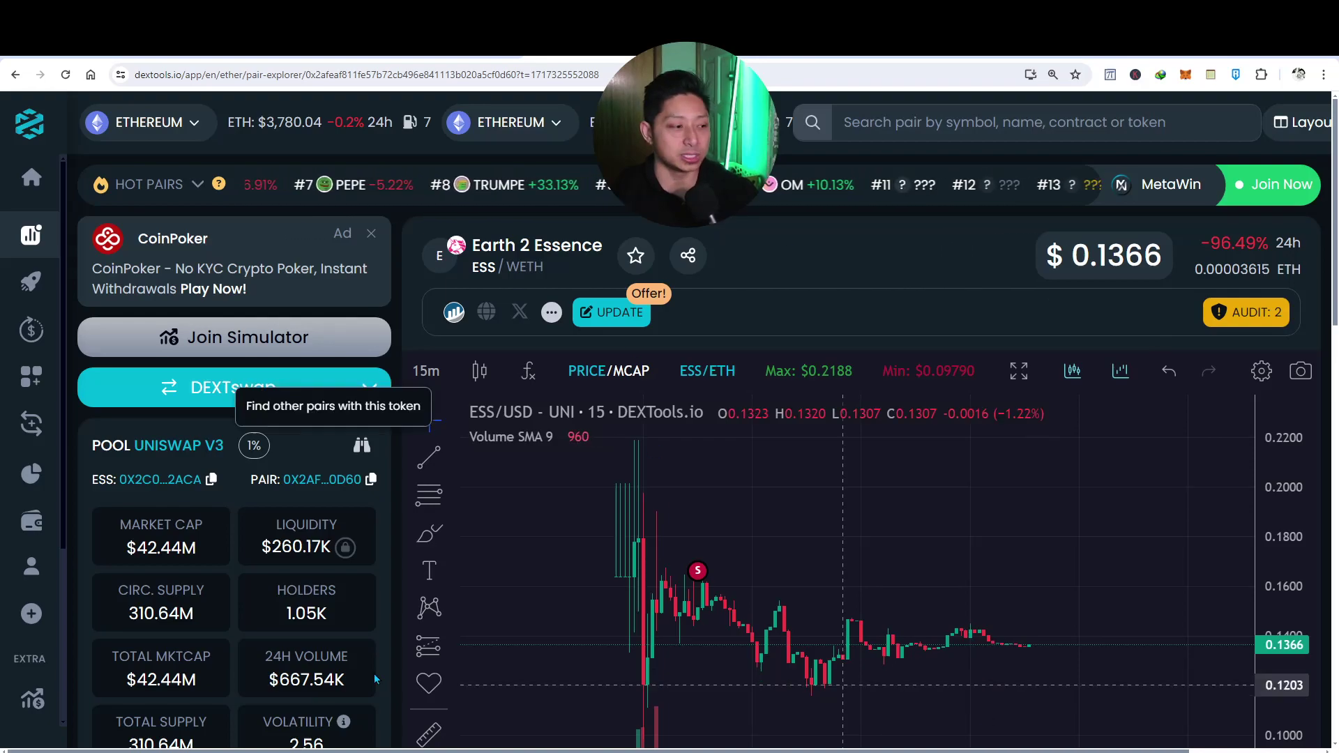
{"action": "scroll", "coordinate": [782, 750], "scroll_direction": "right", "scroll_amount": 3}
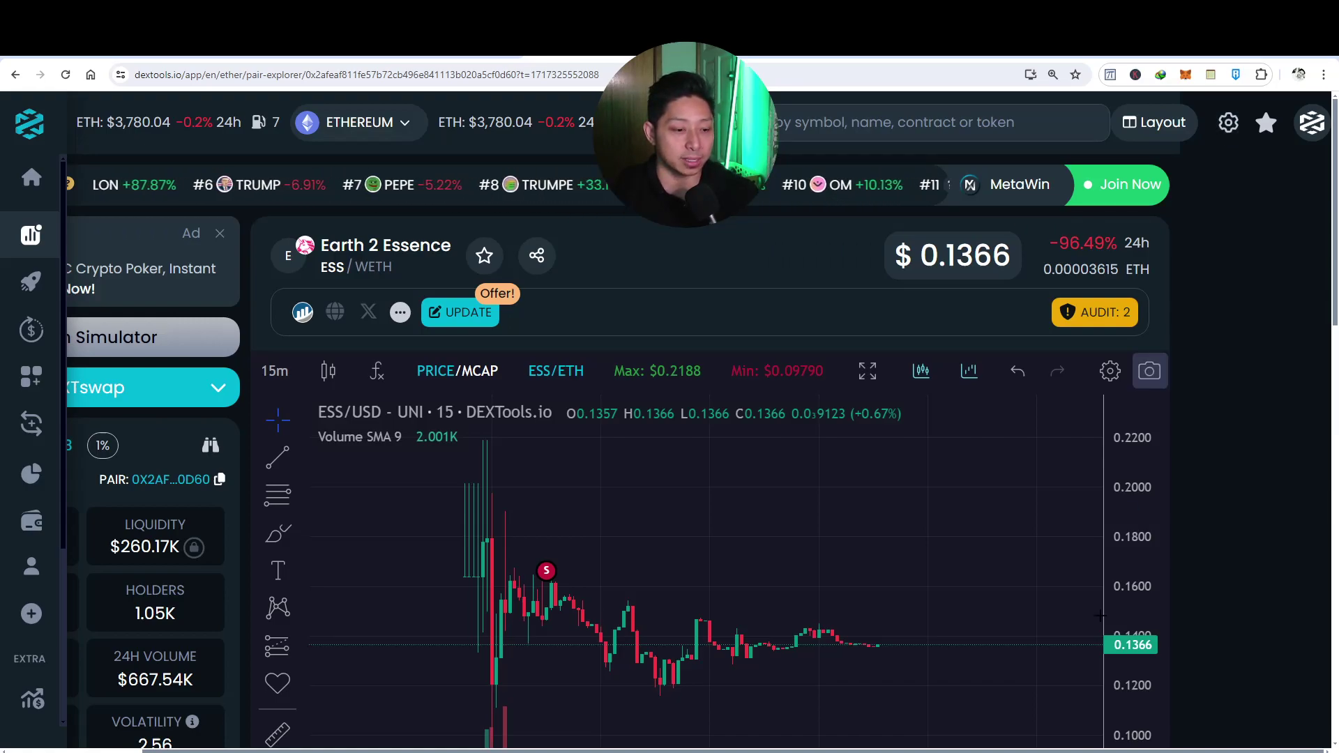
{"action": "scroll", "coordinate": [1236, 126], "scroll_direction": "left", "scroll_amount": 2}
{"action": "scroll", "coordinate": [669, 423], "scroll_direction": "left", "scroll_amount": 2}
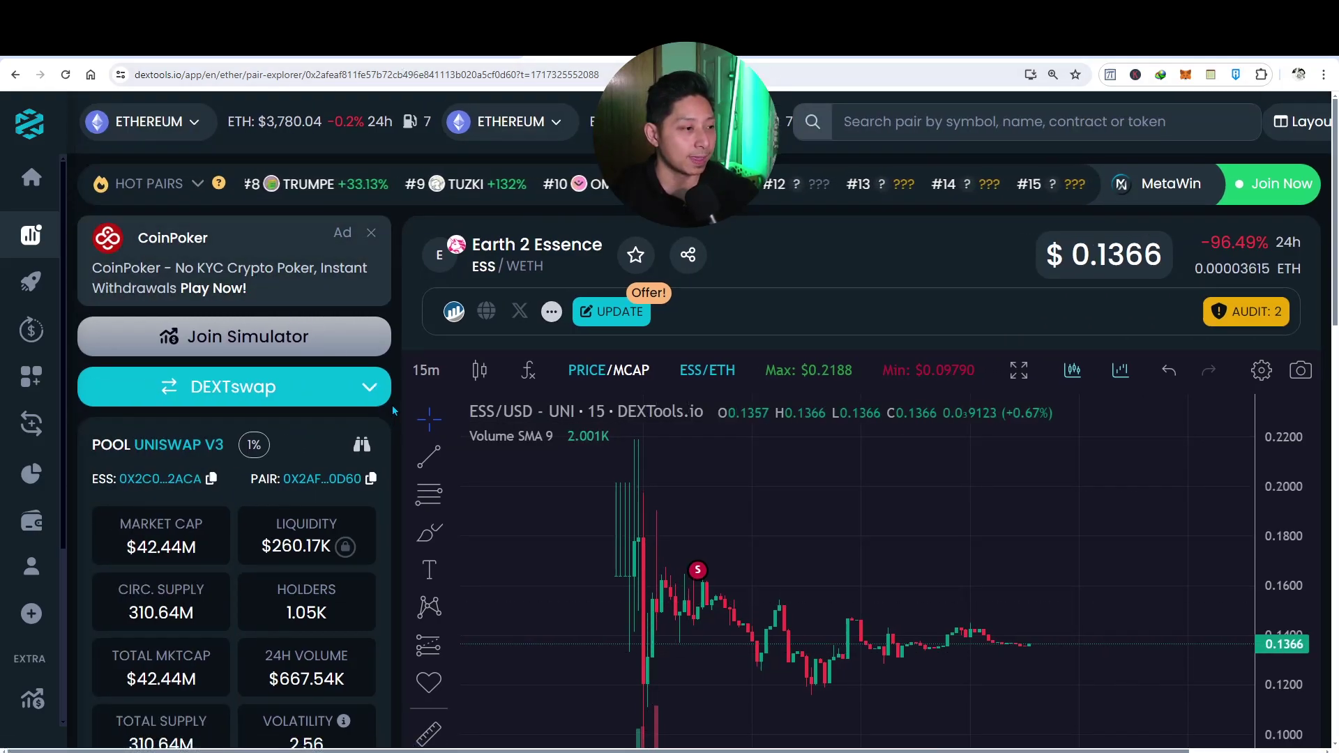
{"action": "scroll", "coordinate": [392, 412], "scroll_direction": "down", "scroll_amount": 1}
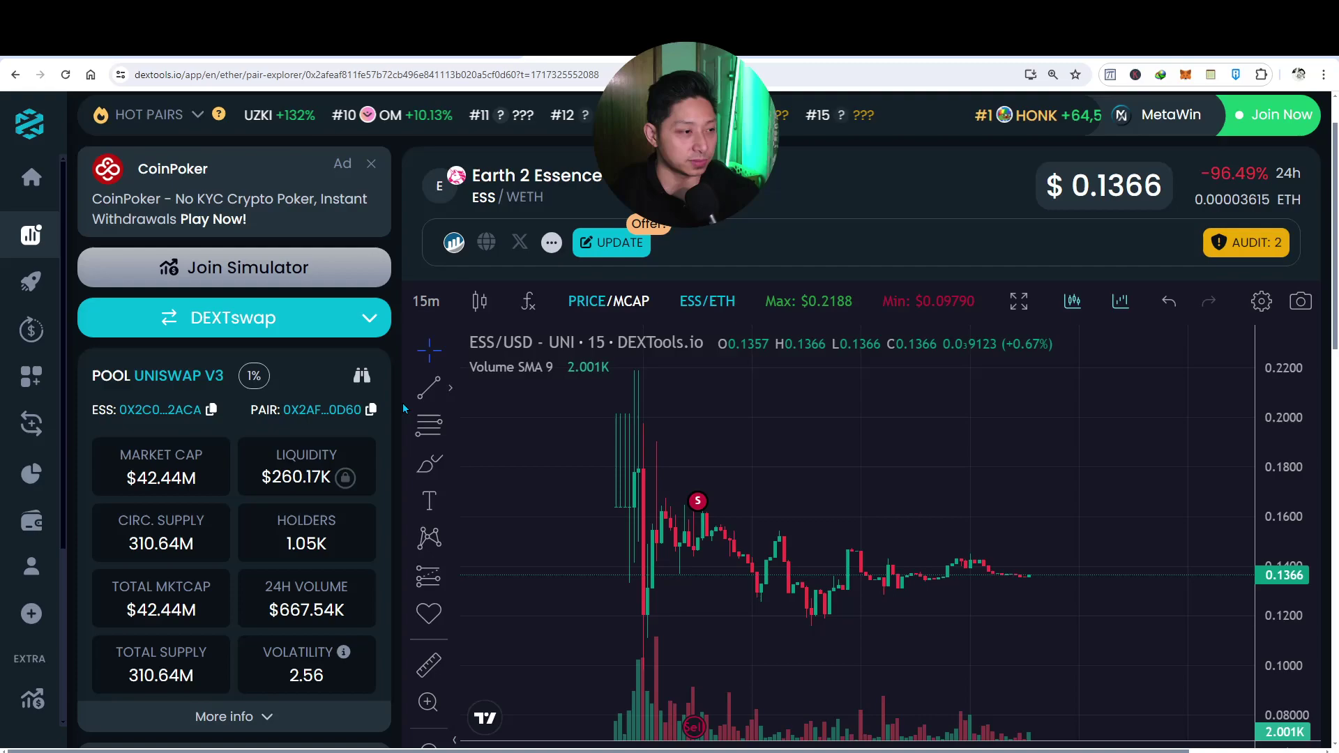
{"action": "scroll", "coordinate": [403, 407], "scroll_direction": "down", "scroll_amount": 1}
{"action": "scroll", "coordinate": [396, 416], "scroll_direction": "down", "scroll_amount": 1}
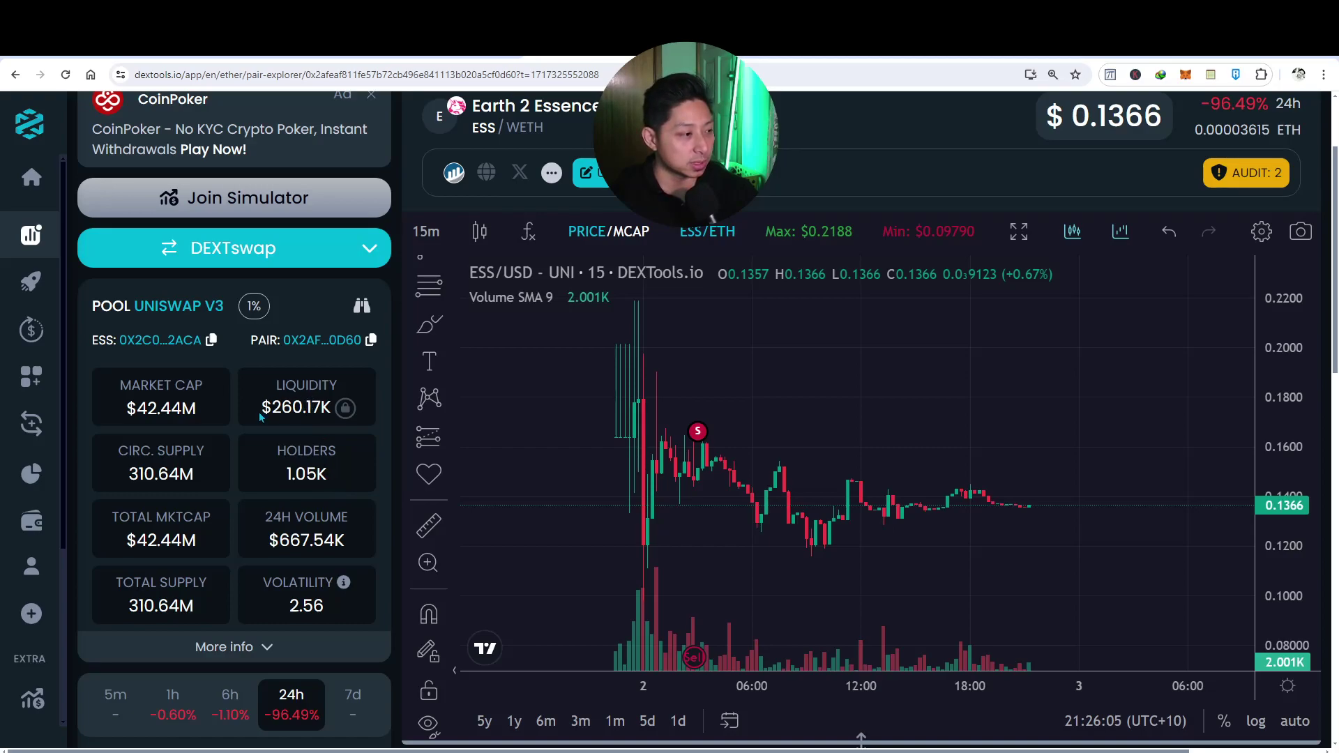
{"action": "left_click_drag", "start_coordinate": [272, 407], "coordinate": [332, 409]}
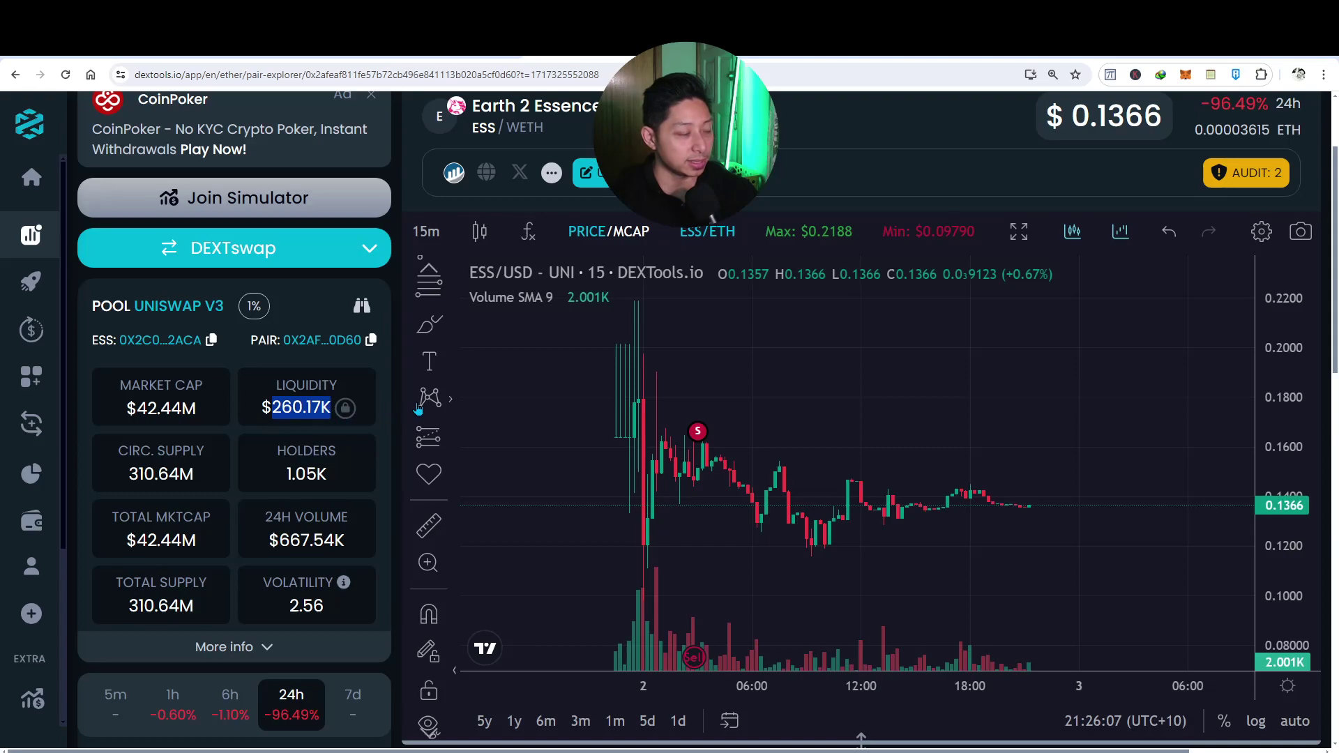
{"action": "left_click", "coordinate": [385, 420]}
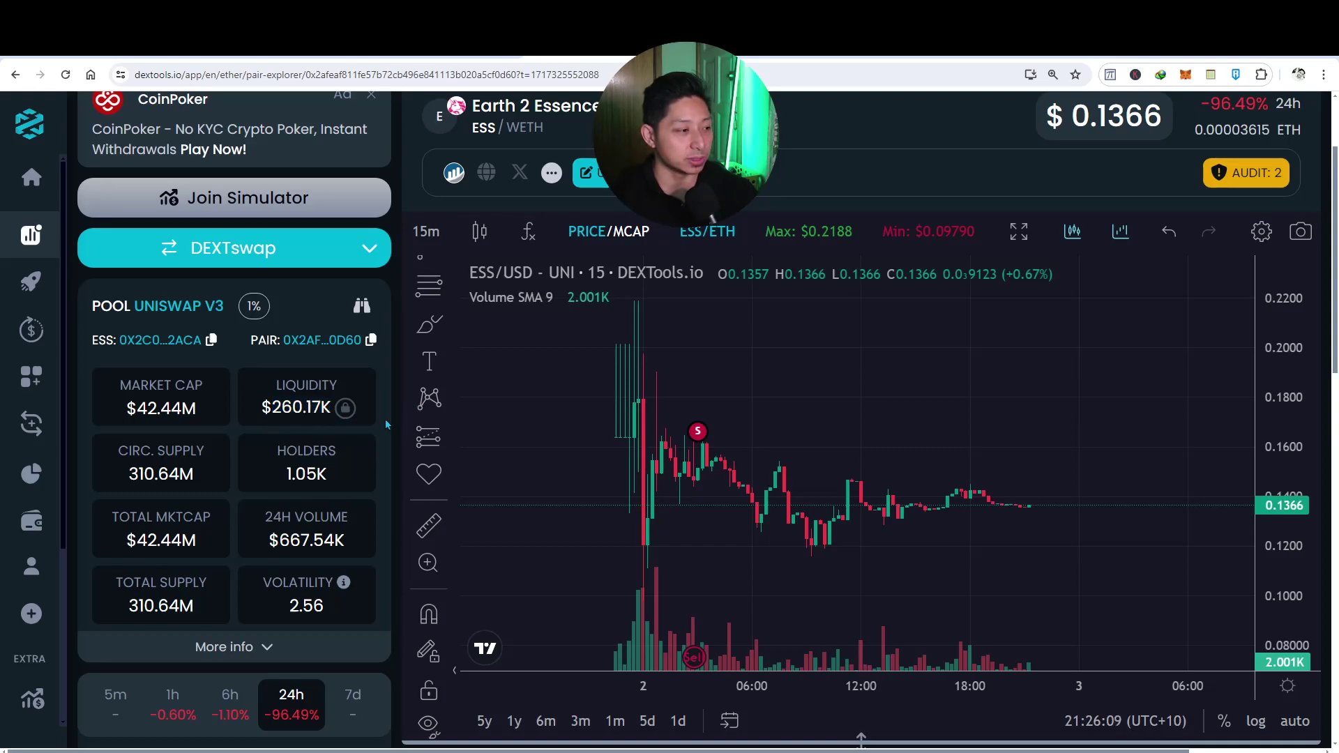
Step: Highlight the $667.54K 24H volume value
{"action": "scroll", "coordinate": [384, 420], "scroll_direction": "down", "scroll_amount": 1}
{"action": "scroll", "coordinate": [385, 422], "scroll_direction": "down", "scroll_amount": 1}
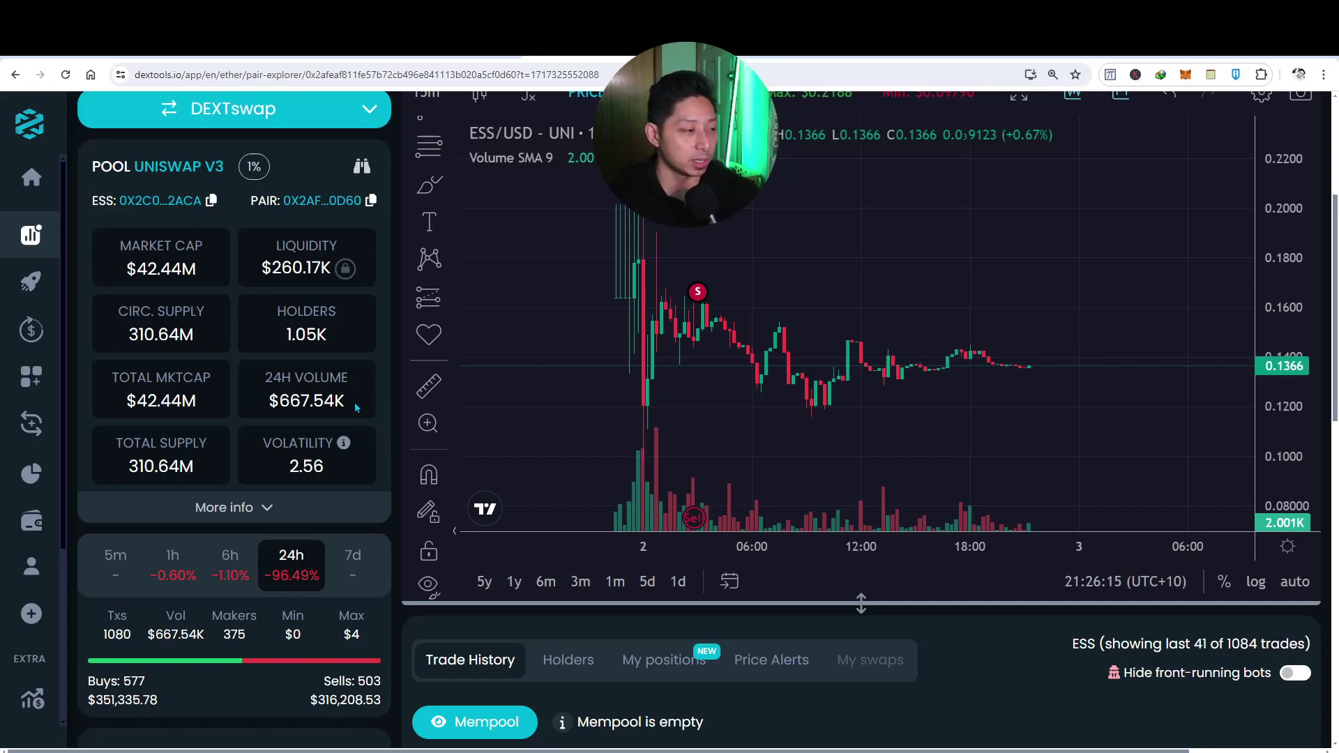
{"action": "left_click_drag", "start_coordinate": [355, 404], "coordinate": [282, 402]}
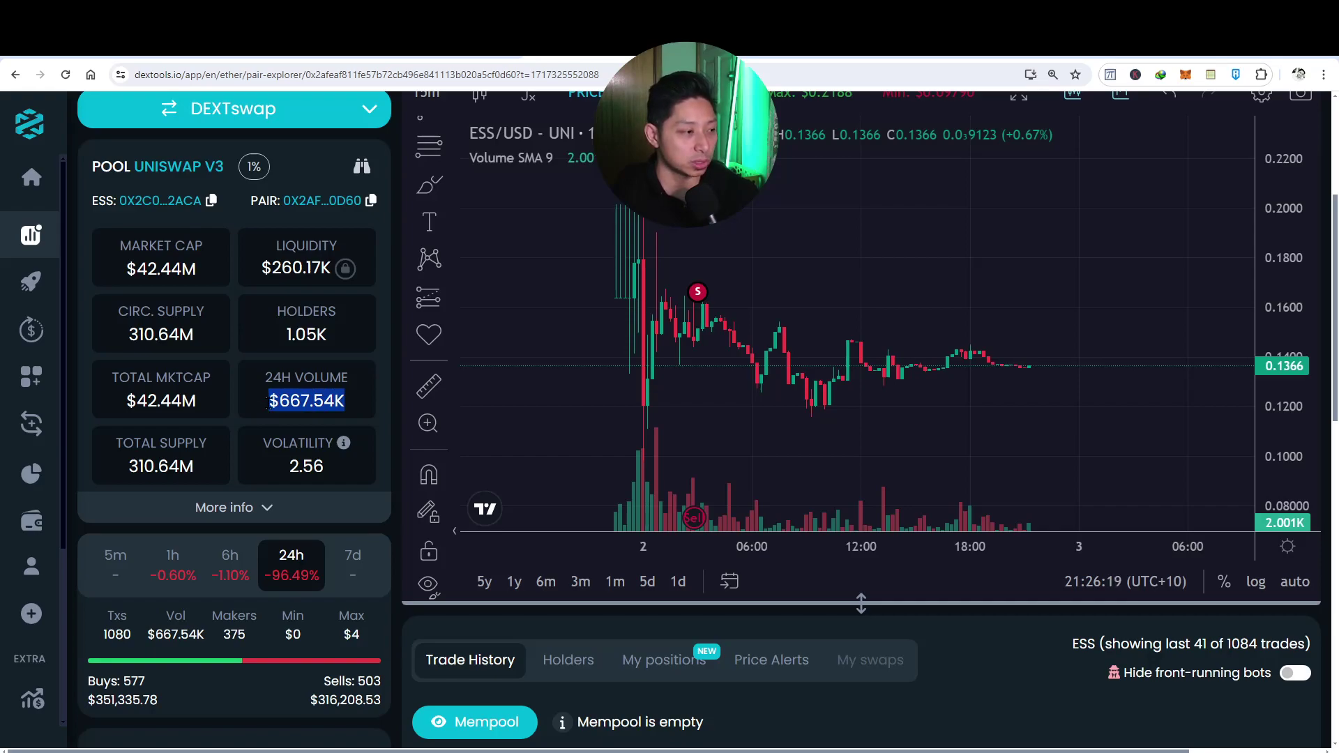
{"action": "left_click", "coordinate": [367, 395]}
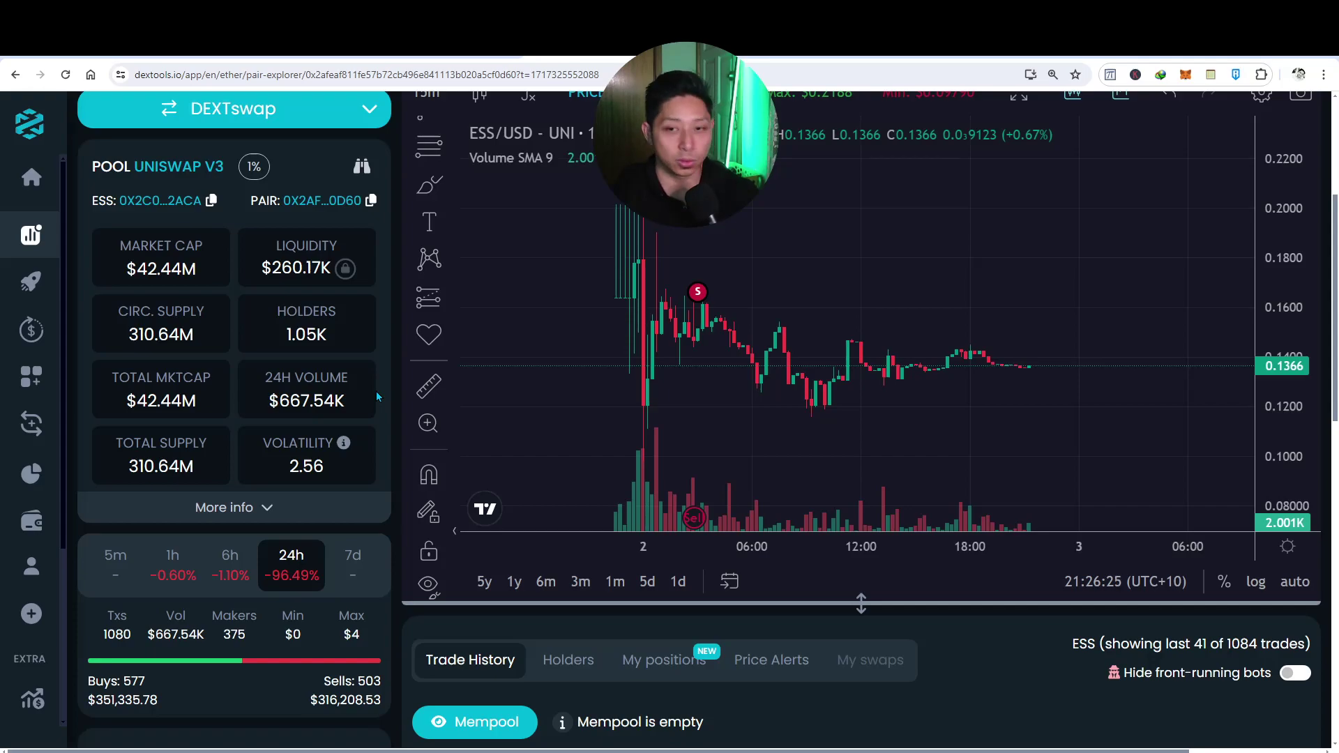
Step: Highlight the $351,335.78 buys and $316,208.53 sells totals, then scroll toward the Audit section
{"action": "scroll", "coordinate": [377, 396], "scroll_direction": "down", "scroll_amount": 3}
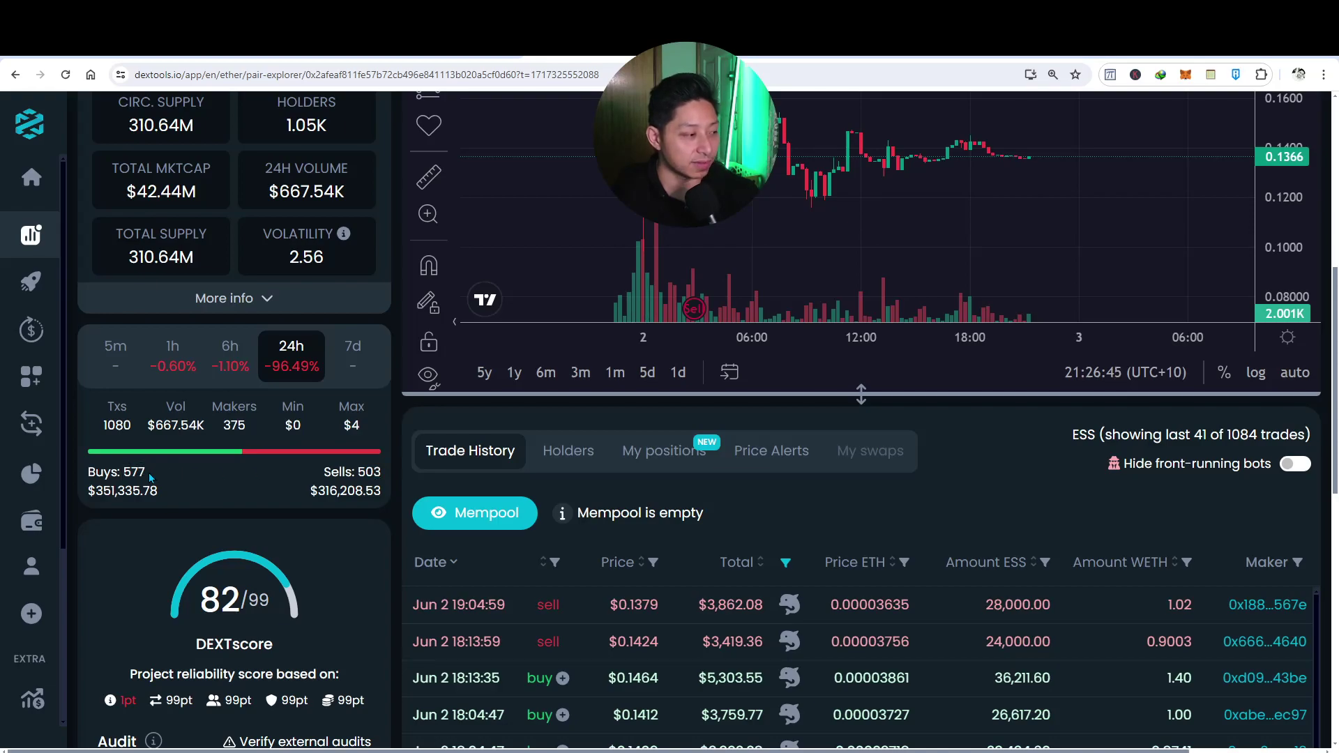
{"action": "left_click_drag", "start_coordinate": [119, 491], "coordinate": [156, 492]}
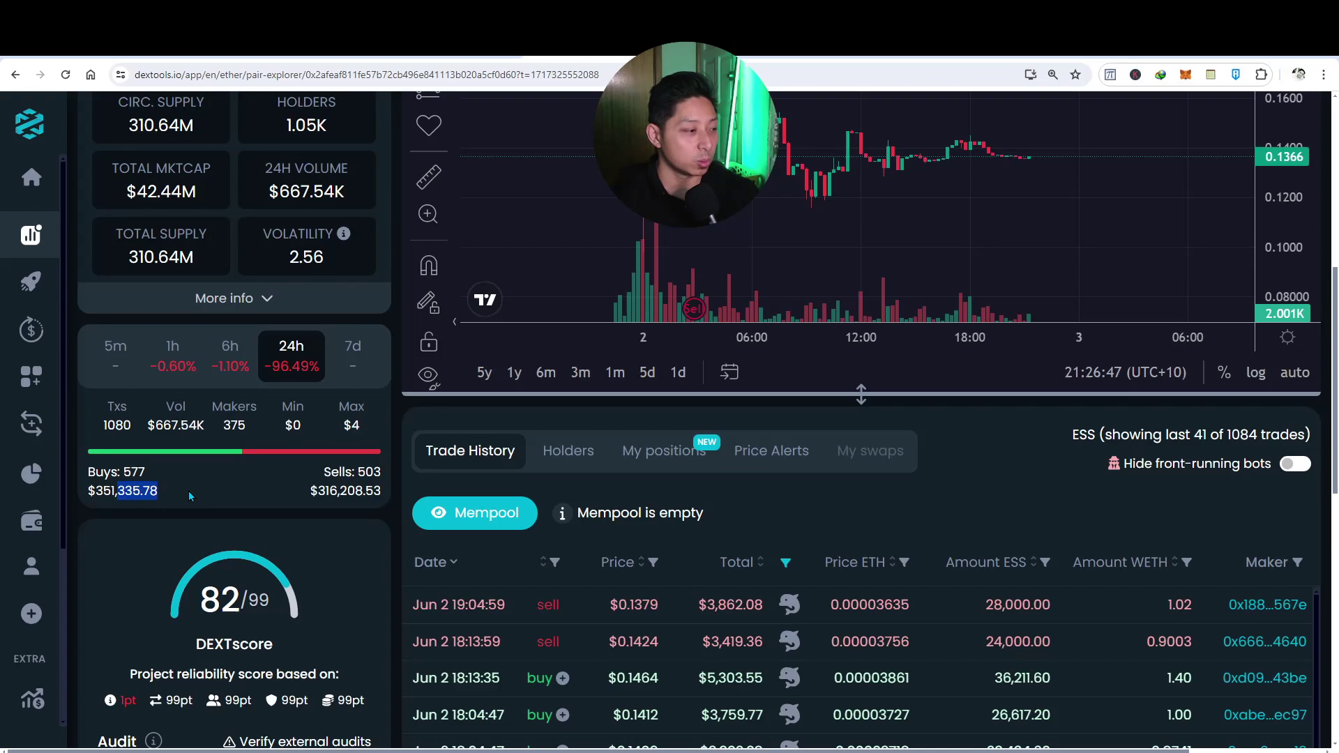
{"action": "left_click", "coordinate": [150, 492]}
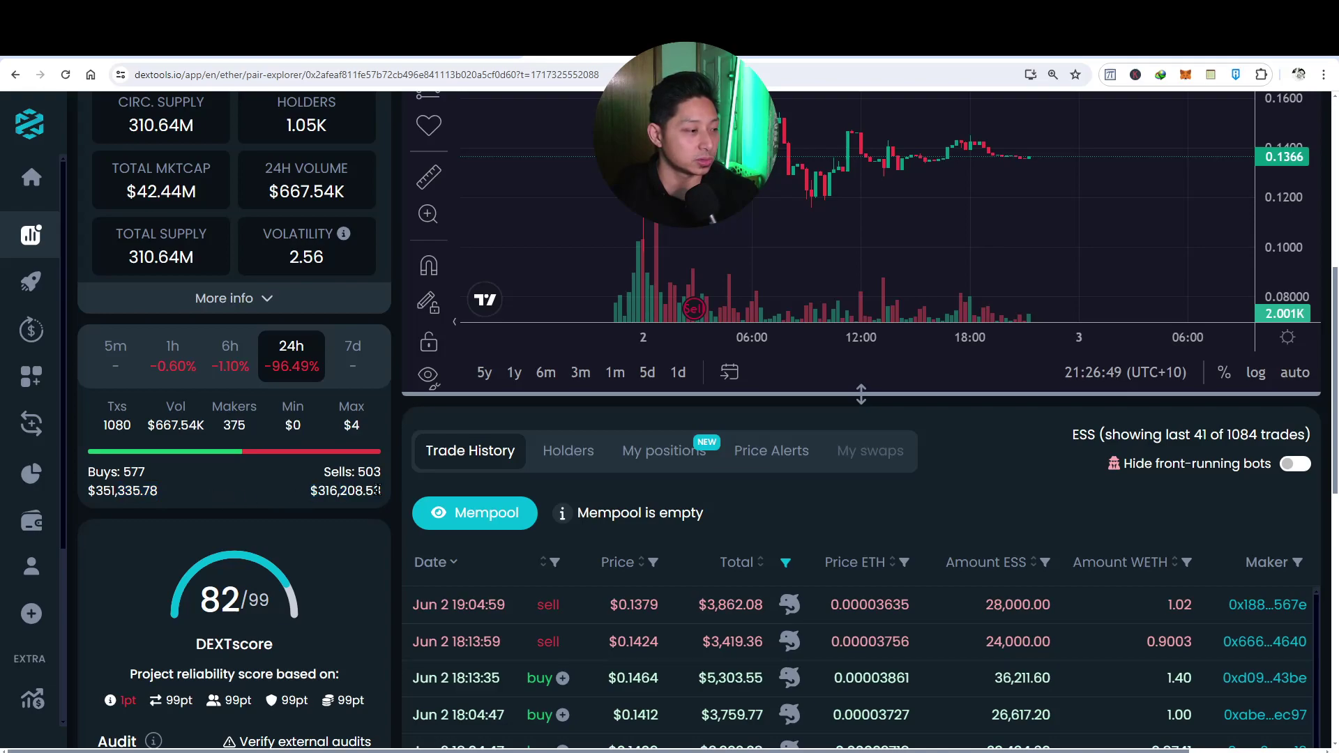
{"action": "left_click_drag", "start_coordinate": [381, 492], "coordinate": [330, 492]}
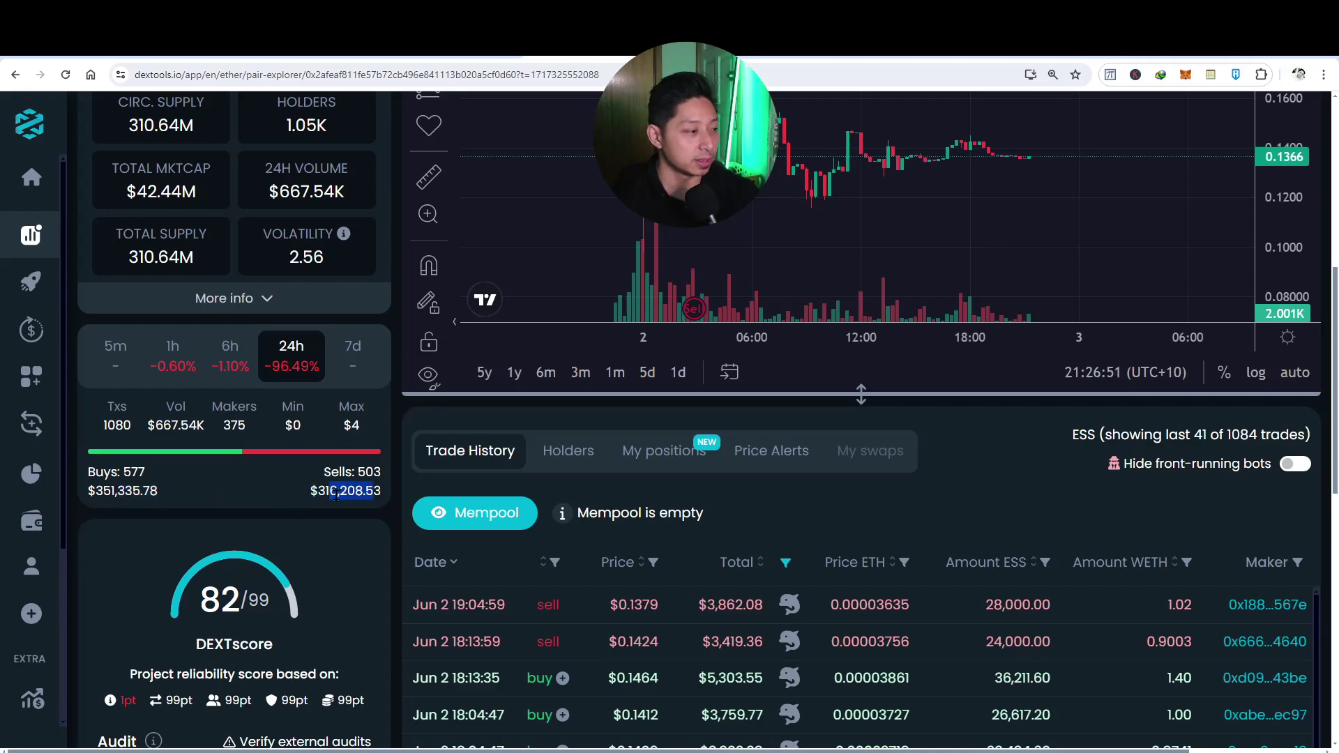
{"action": "scroll", "coordinate": [336, 496], "scroll_direction": "down", "scroll_amount": 5}
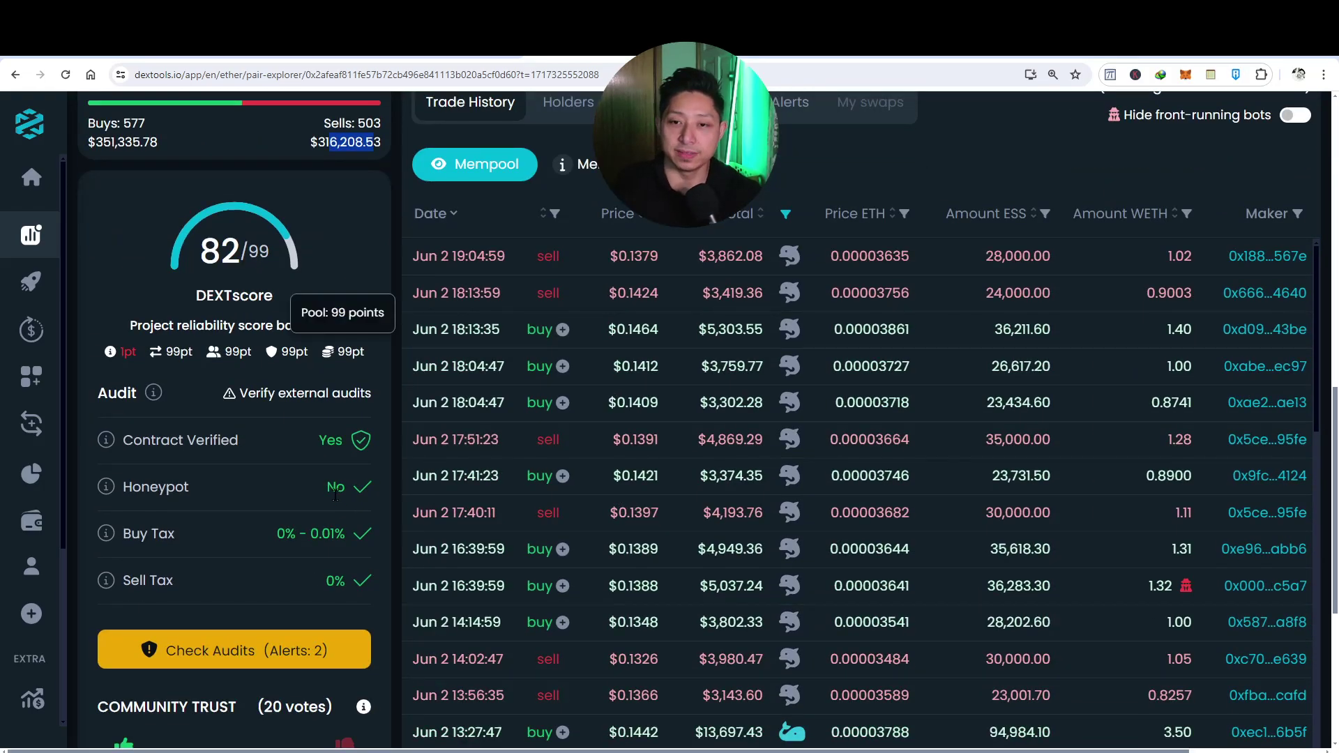
Step: Open the external Audit Scan for ESS and check what the Mintable flag means
{"action": "left_click", "coordinate": [180, 653]}
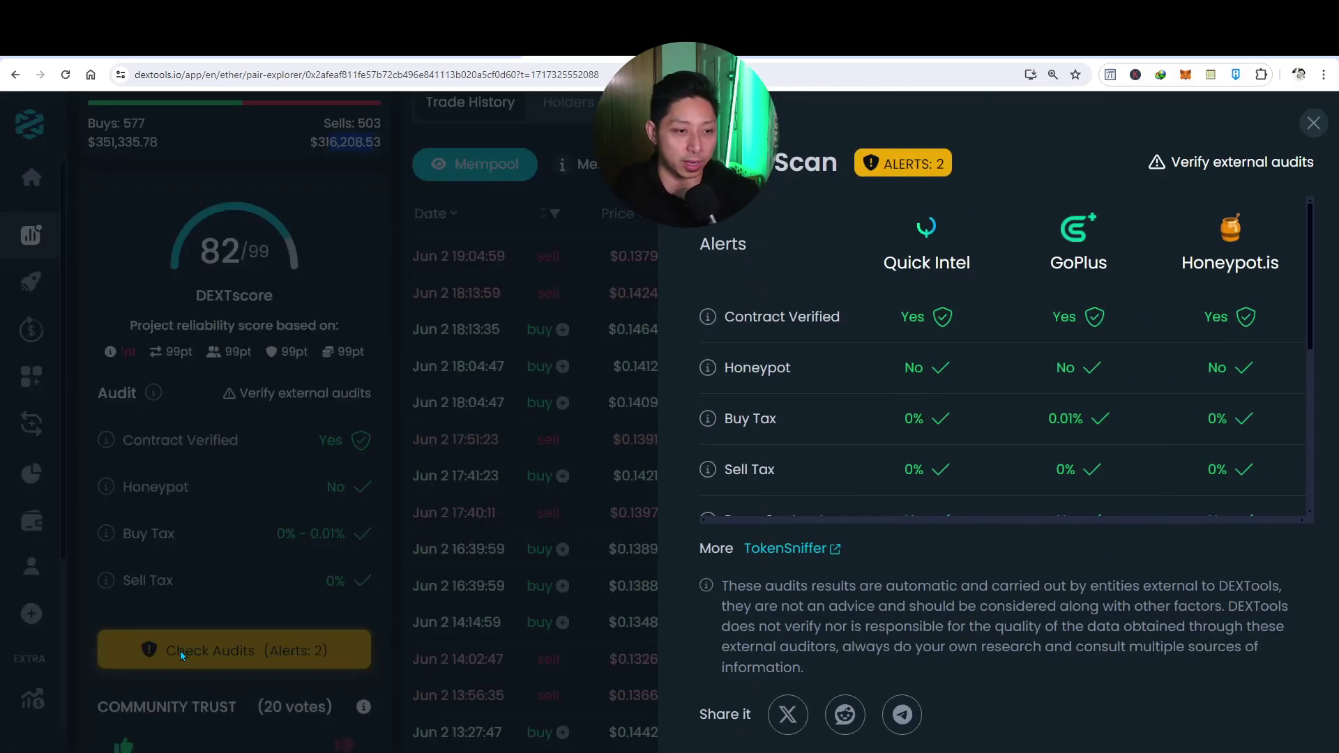
{"action": "scroll", "coordinate": [1015, 413], "scroll_direction": "down", "scroll_amount": 3}
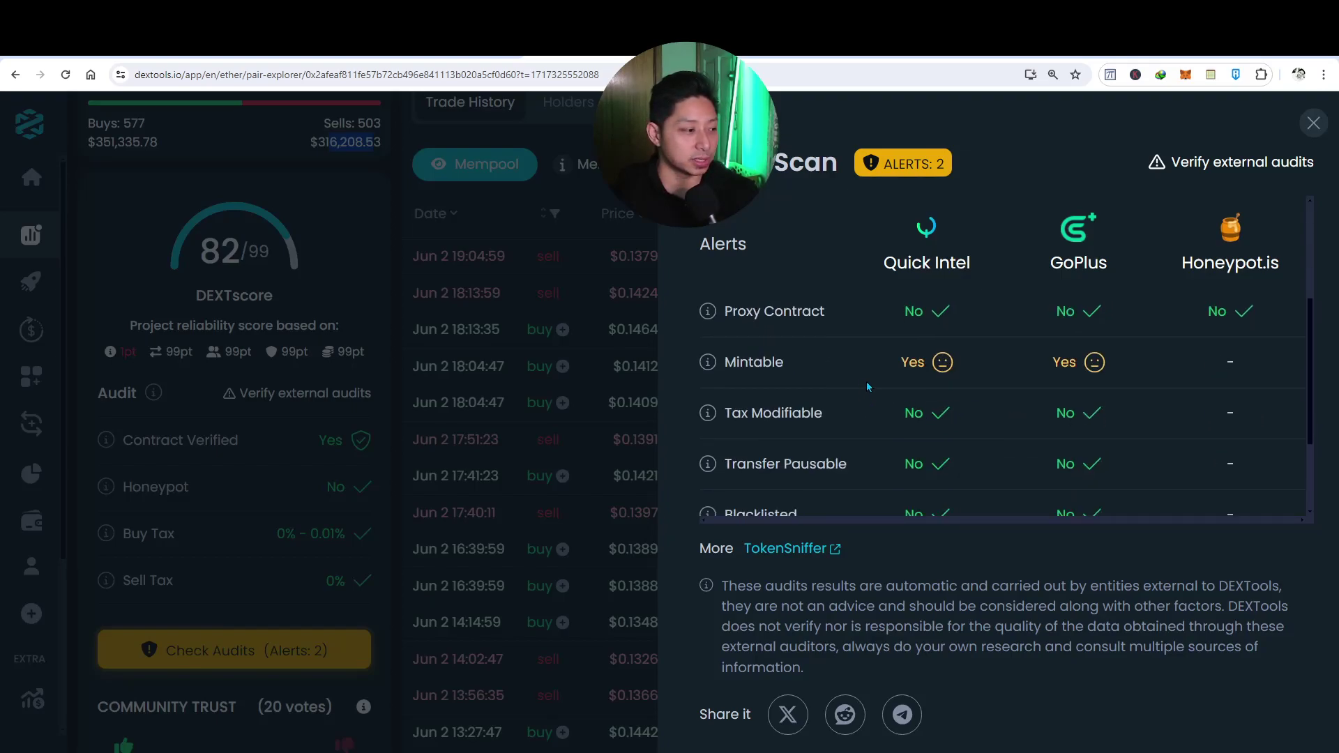
{"action": "left_click", "coordinate": [707, 367]}
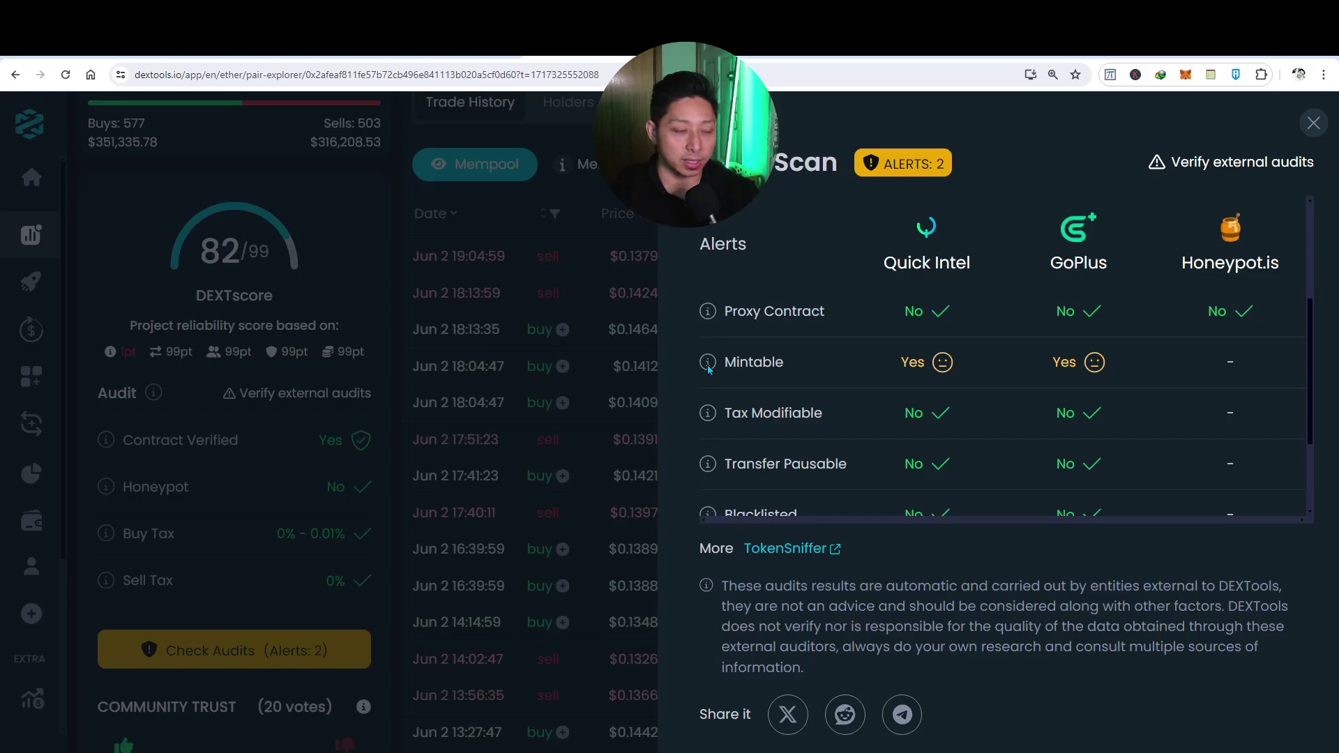
Step: Close the audit scan panel and scroll back to the ESS/USD price chart
{"action": "left_click", "coordinate": [1314, 123]}
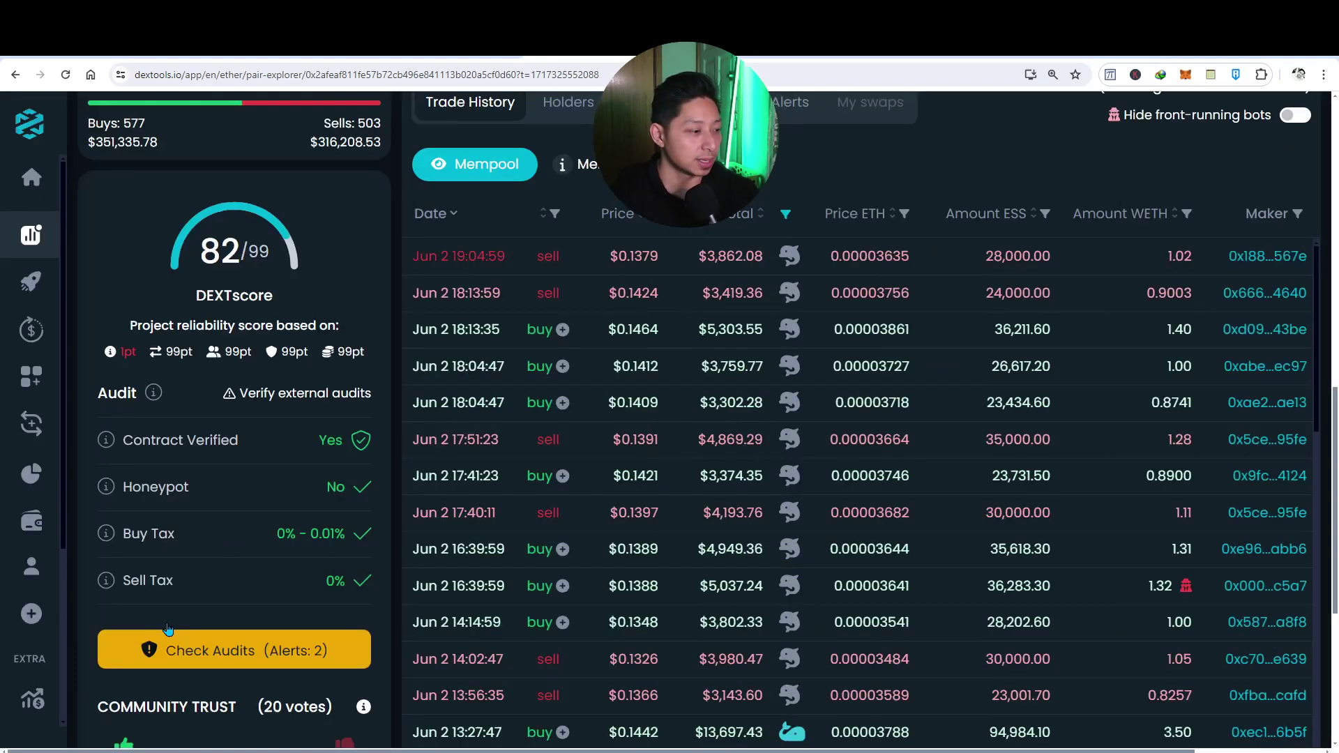
{"action": "scroll", "coordinate": [230, 586], "scroll_direction": "down", "scroll_amount": 3}
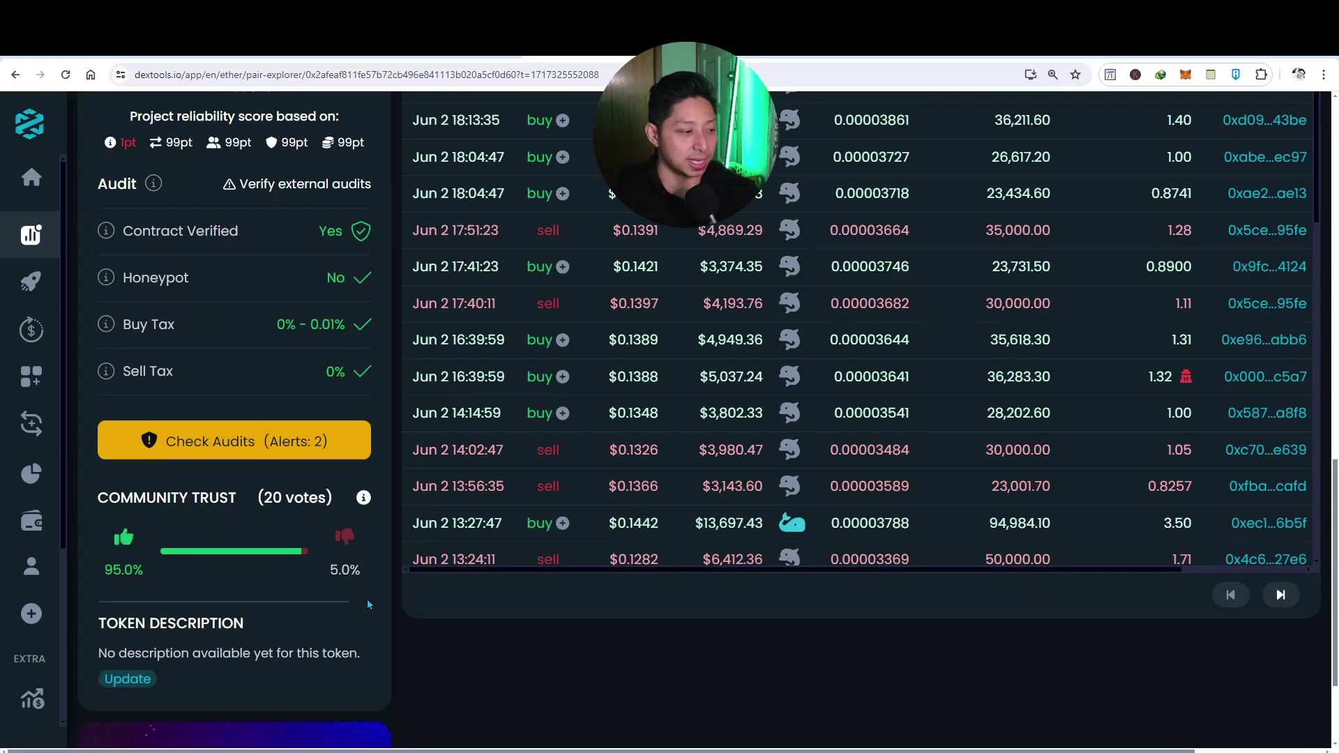
{"action": "scroll", "coordinate": [367, 600], "scroll_direction": "down", "scroll_amount": 3}
{"action": "scroll", "coordinate": [504, 605], "scroll_direction": "up", "scroll_amount": 5}
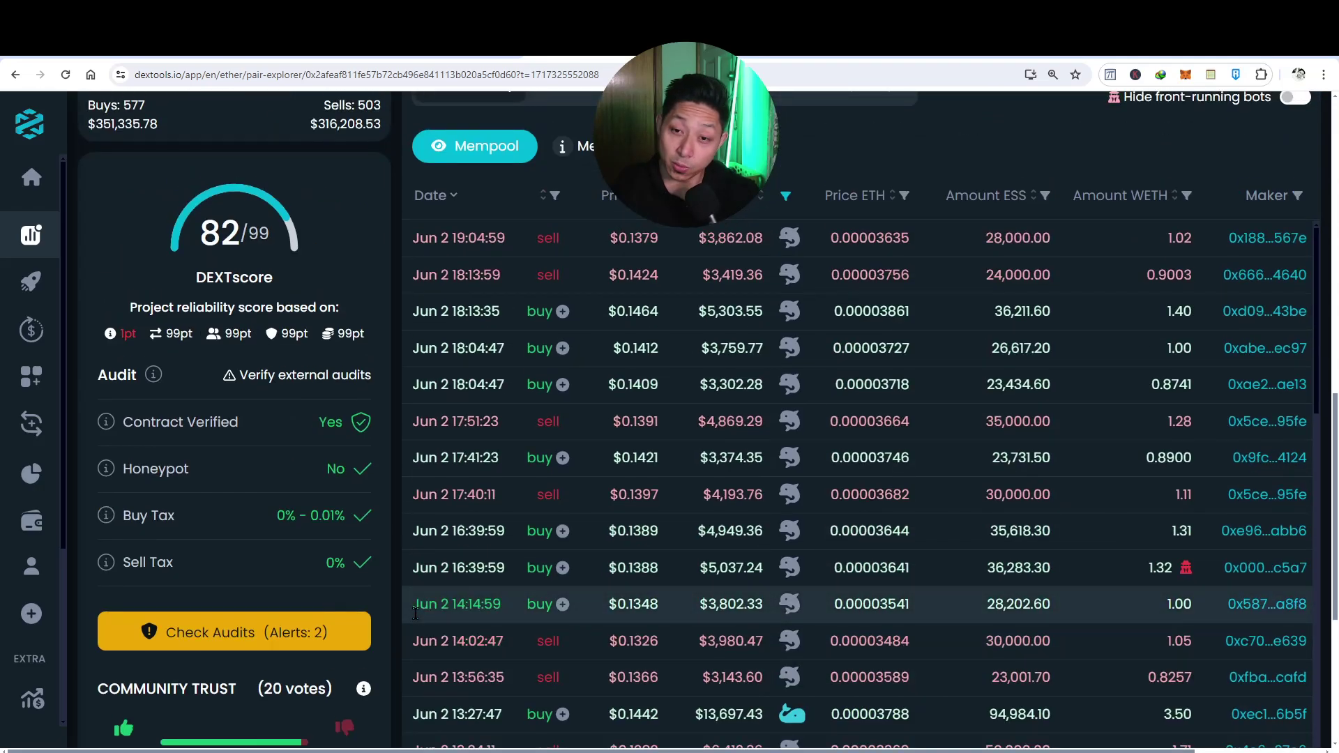
{"action": "scroll", "coordinate": [388, 609], "scroll_direction": "down", "scroll_amount": 2}
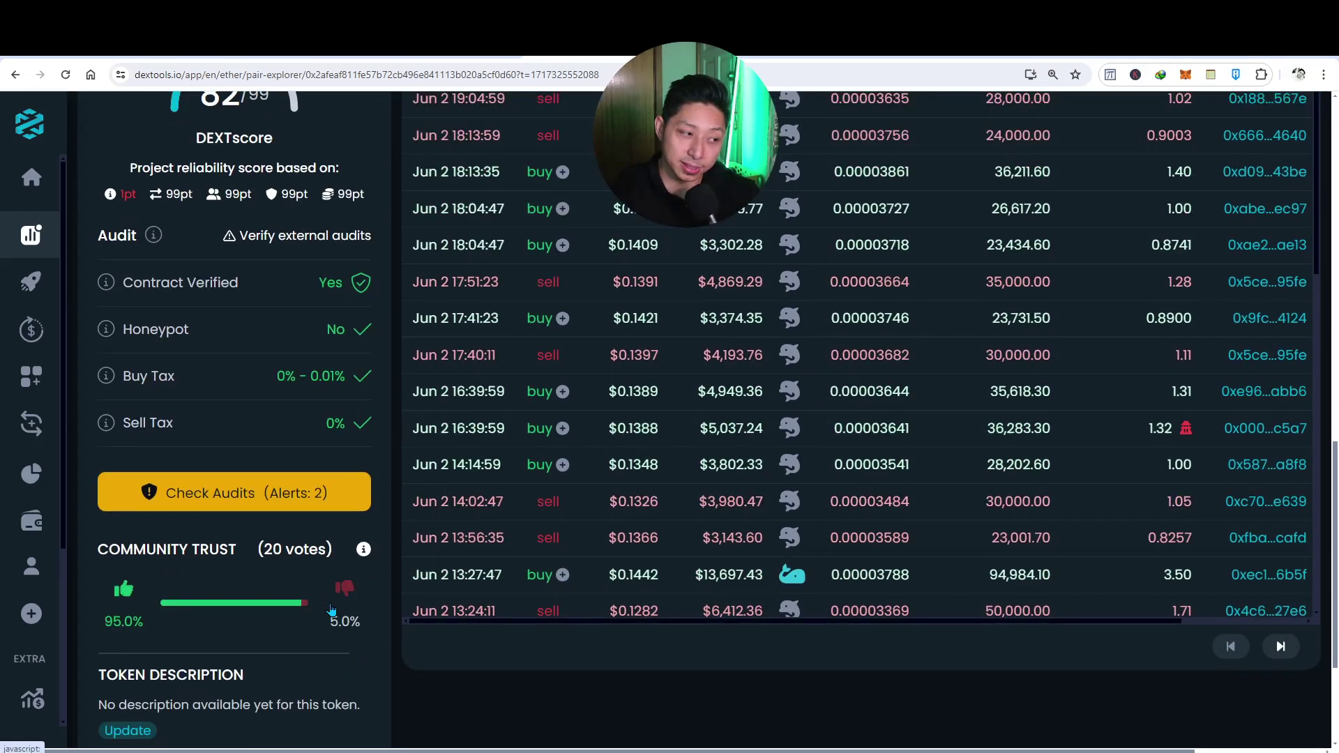
{"action": "scroll", "coordinate": [395, 498], "scroll_direction": "up", "scroll_amount": 10}
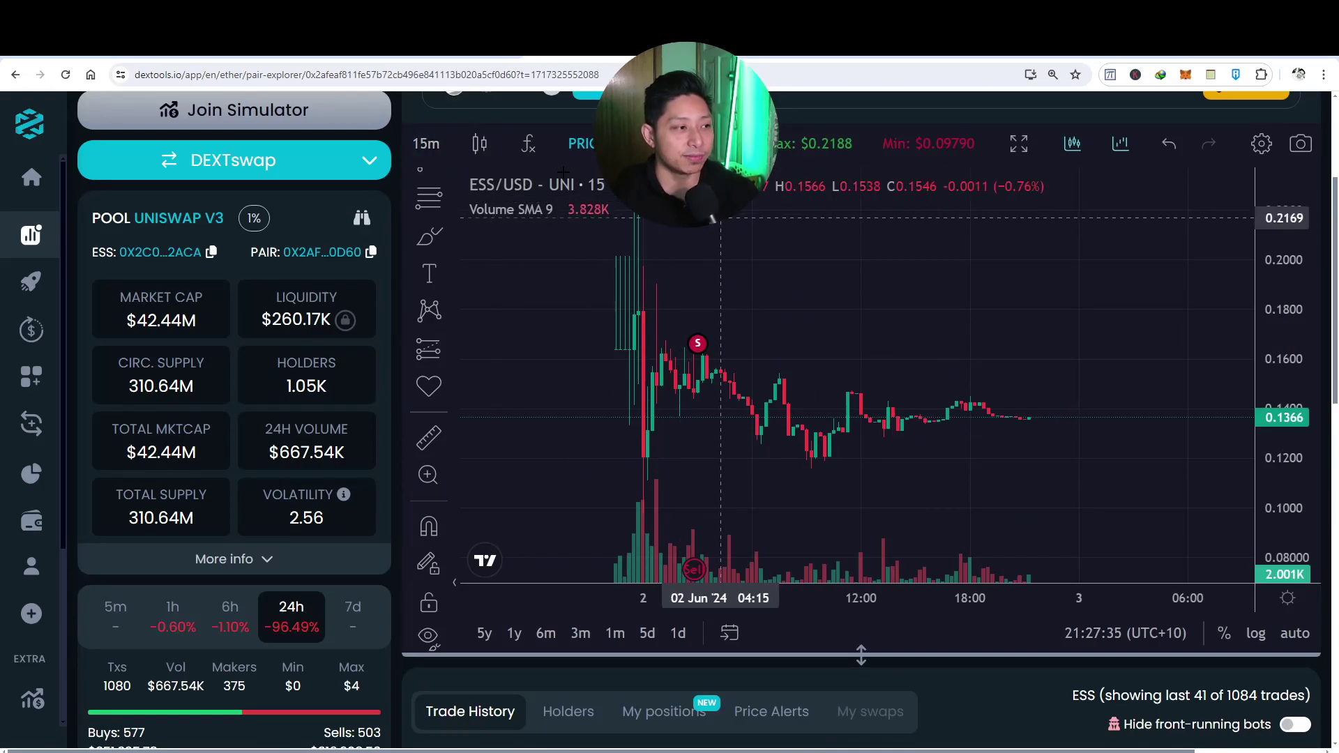
Step: Zoom and pan the ESS/USD candle chart, then scroll down to the DEXTscore and Trade History
{"action": "scroll", "coordinate": [1138, 410], "scroll_direction": "up", "scroll_amount": 1}
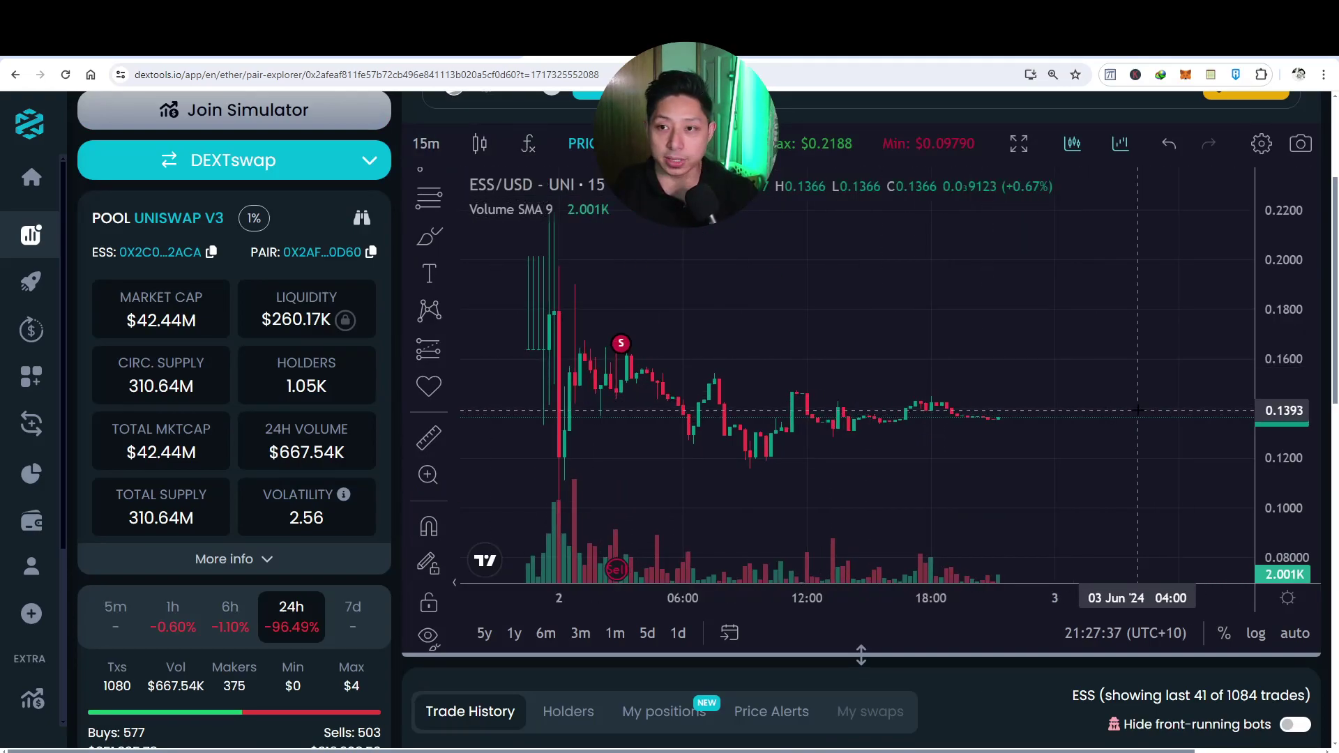
{"action": "scroll", "coordinate": [1138, 410], "scroll_direction": "up", "scroll_amount": 2}
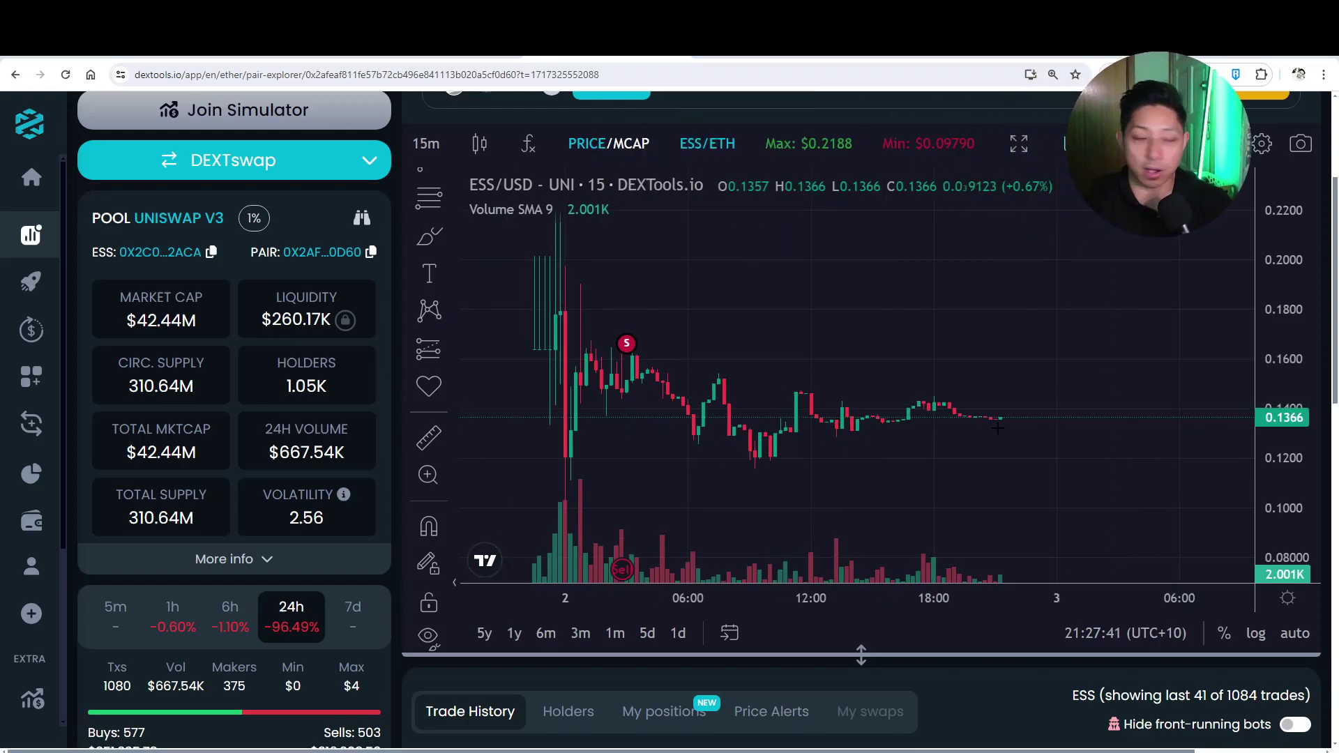
{"action": "left_click_drag", "start_coordinate": [848, 306], "coordinate": [856, 375]}
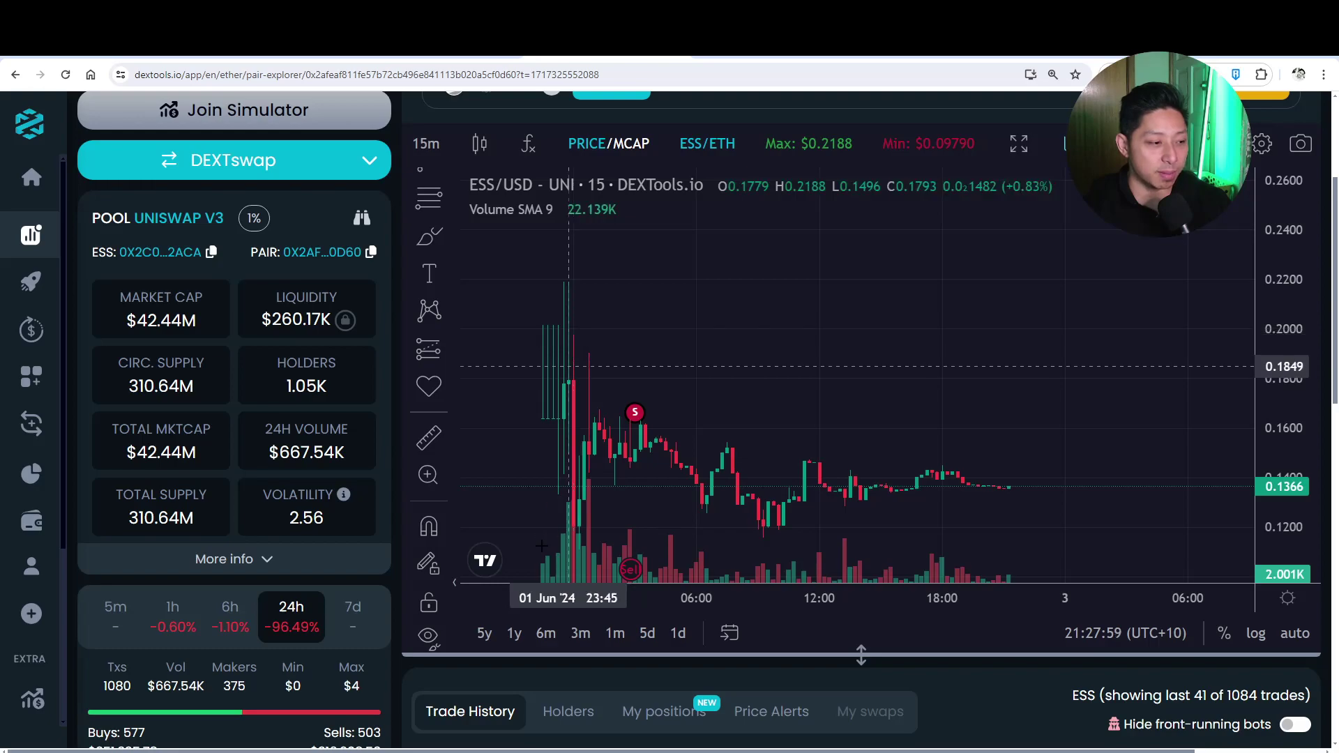
{"action": "scroll", "coordinate": [807, 263], "scroll_direction": "right", "scroll_amount": 2}
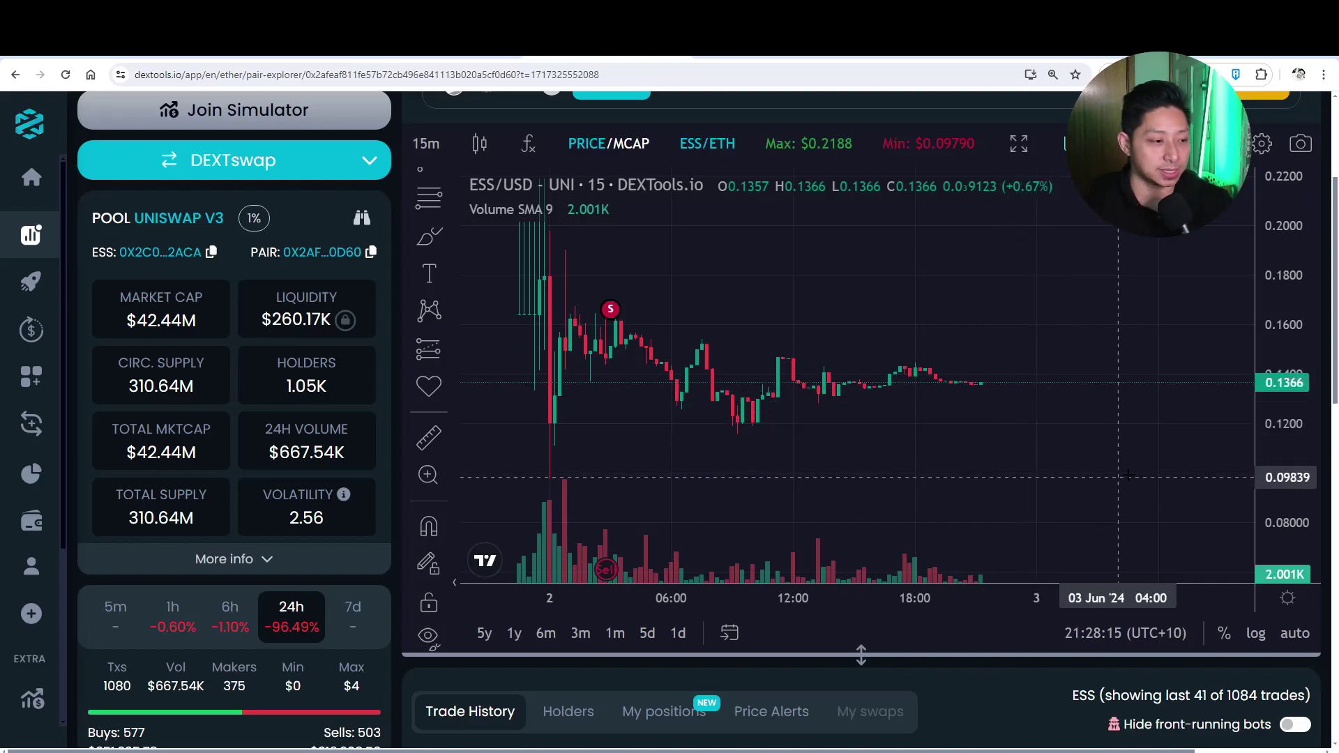
{"action": "left_click_drag", "start_coordinate": [1107, 457], "coordinate": [1110, 428]}
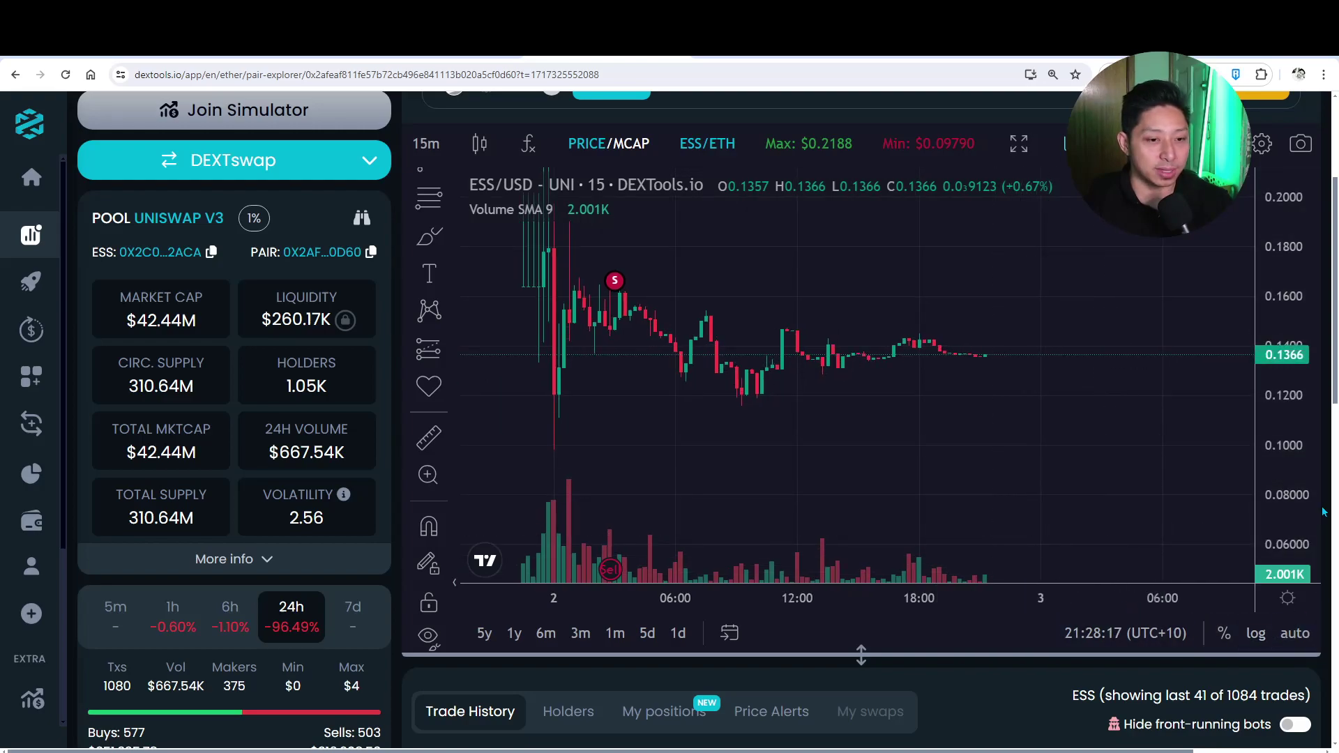
{"action": "scroll", "coordinate": [1327, 498], "scroll_direction": "down", "scroll_amount": 6}
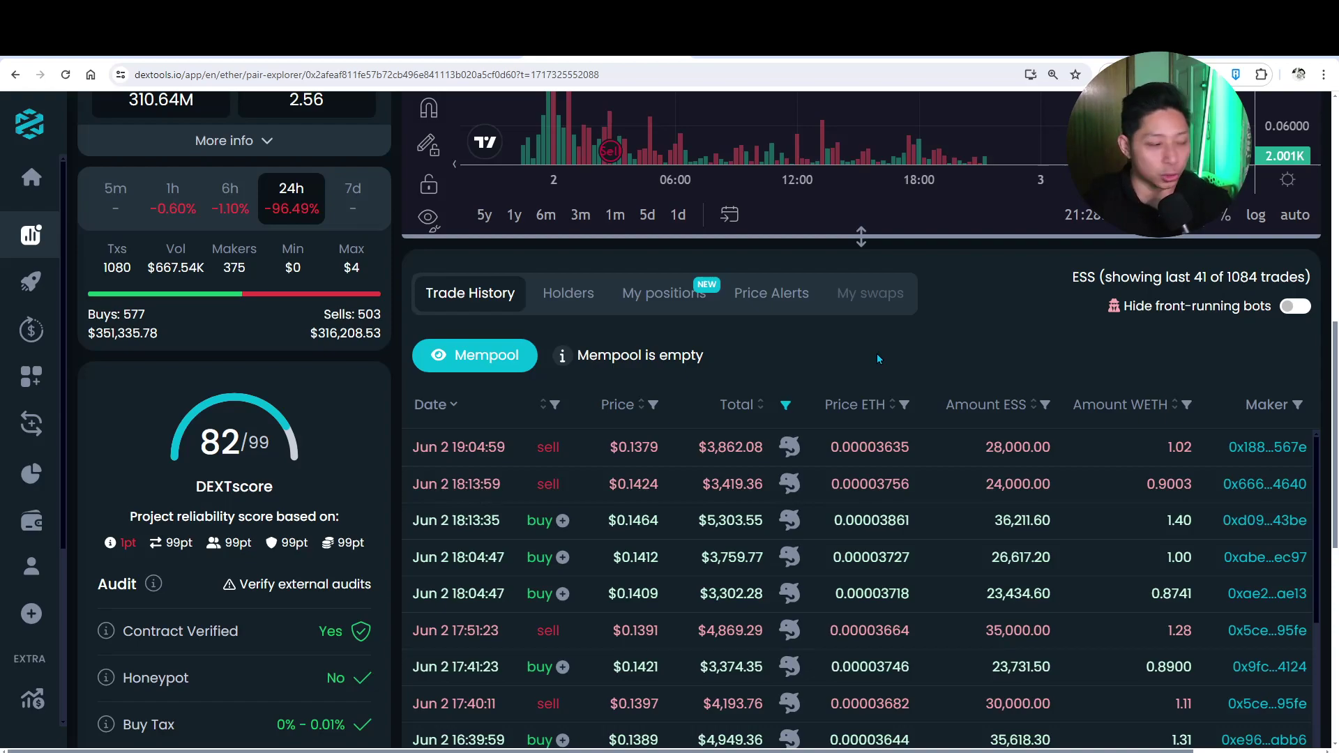
Step: Show the ESS Holders tab and scroll the holders, top wallet holding 71.39% of supply
{"action": "left_click", "coordinate": [581, 302]}
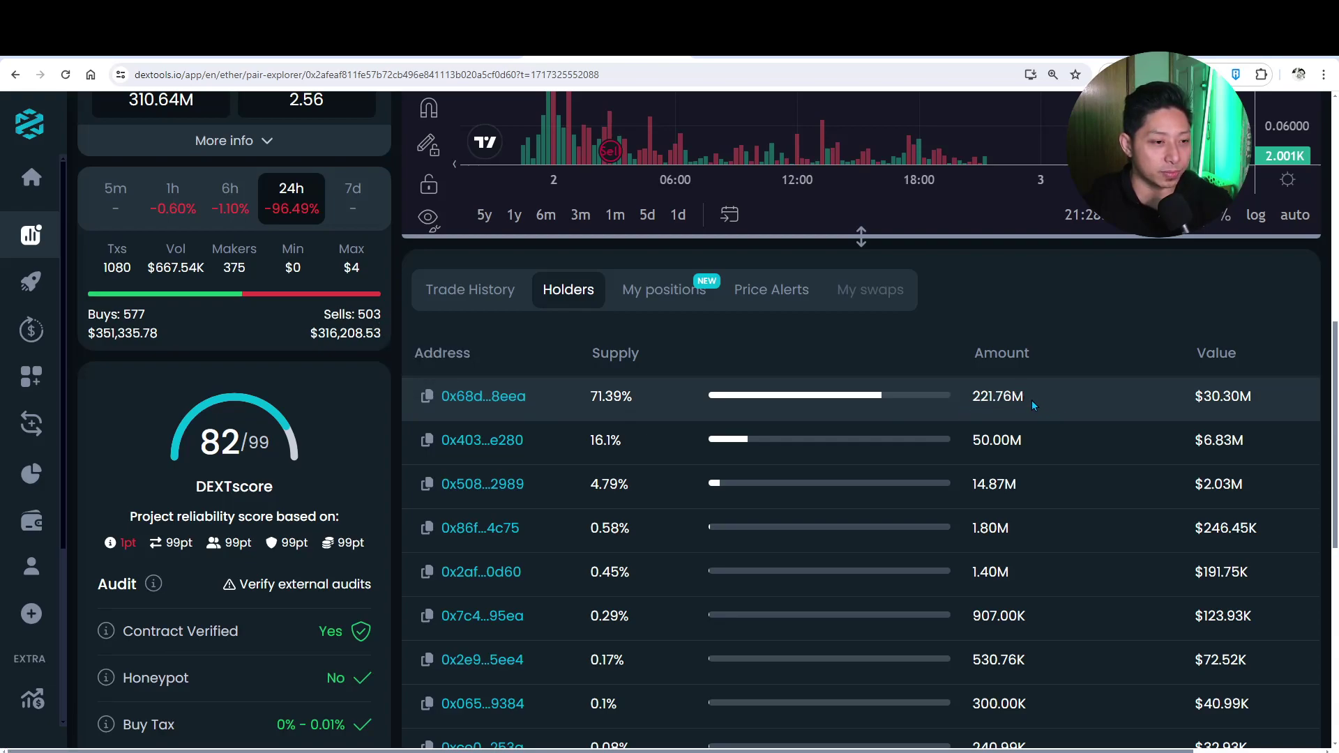
{"action": "scroll", "coordinate": [522, 404], "scroll_direction": "down", "scroll_amount": 4}
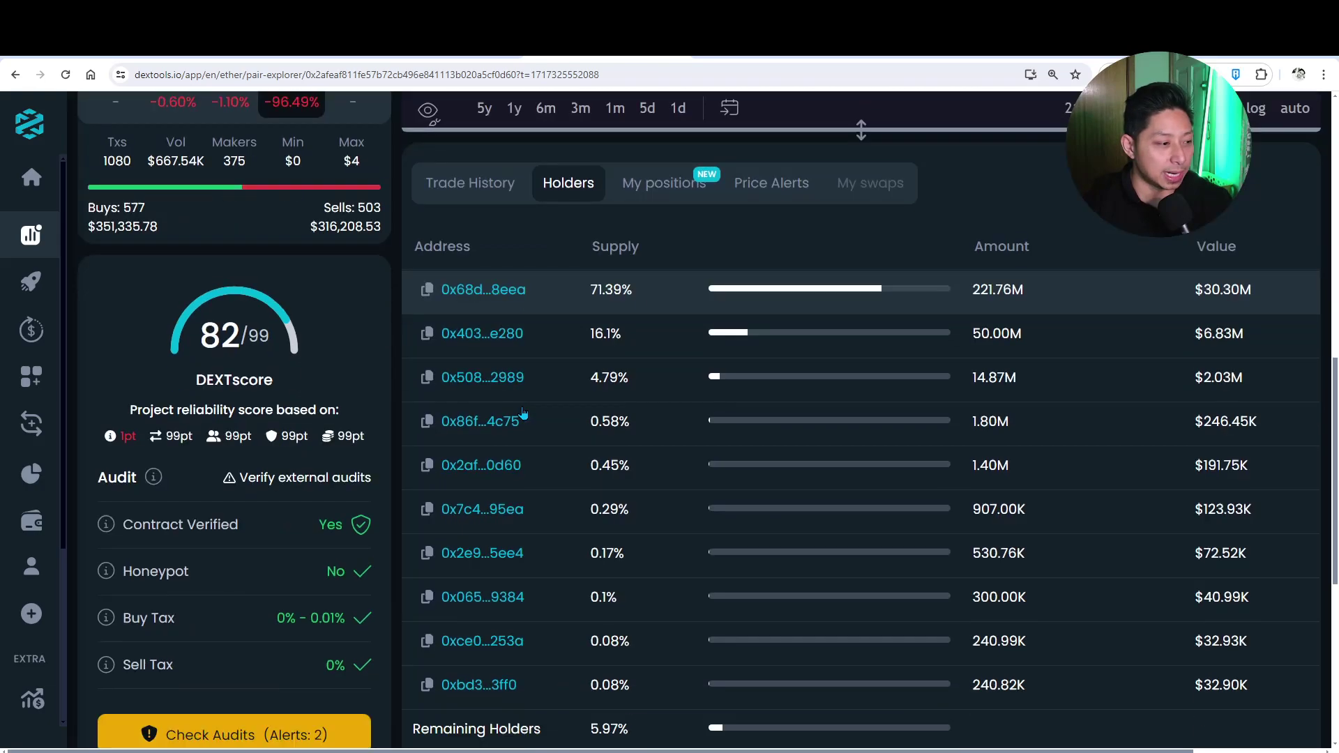
{"action": "scroll", "coordinate": [523, 412], "scroll_direction": "up", "scroll_amount": 2}
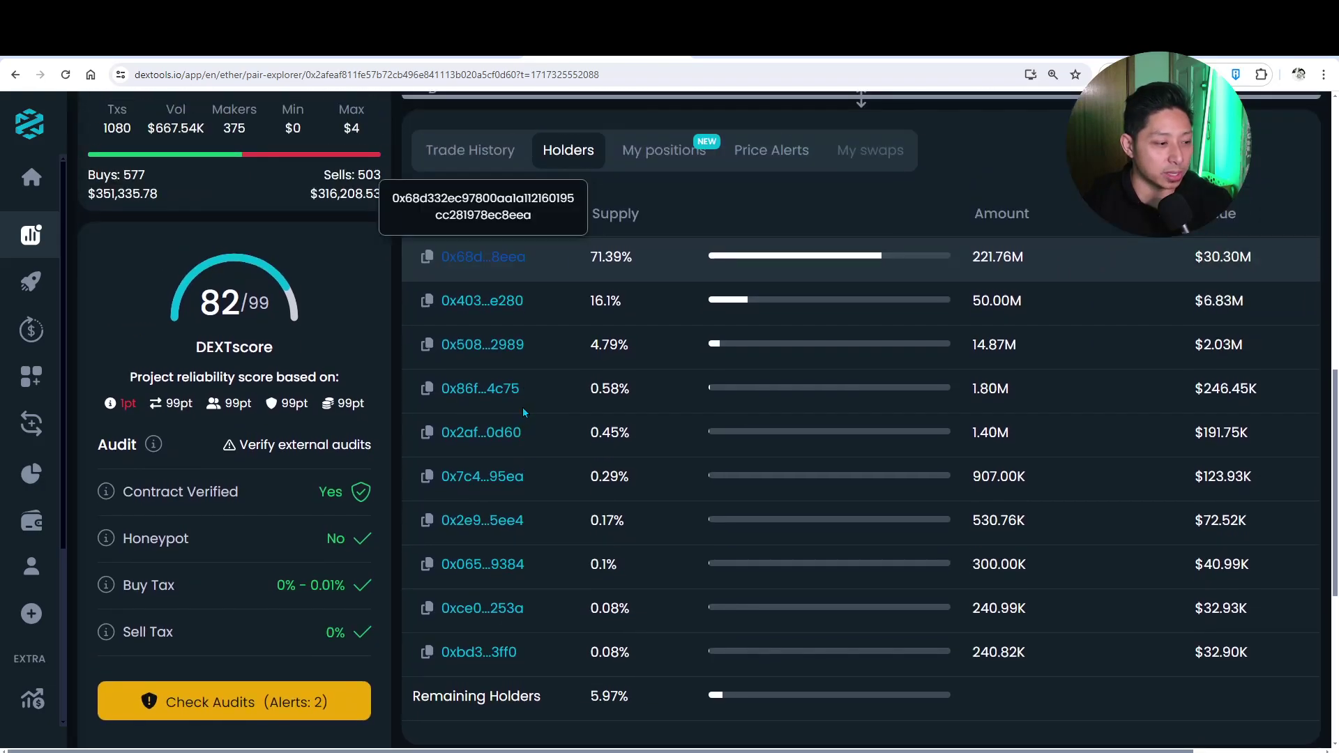
{"action": "scroll", "coordinate": [524, 412], "scroll_direction": "up", "scroll_amount": 2}
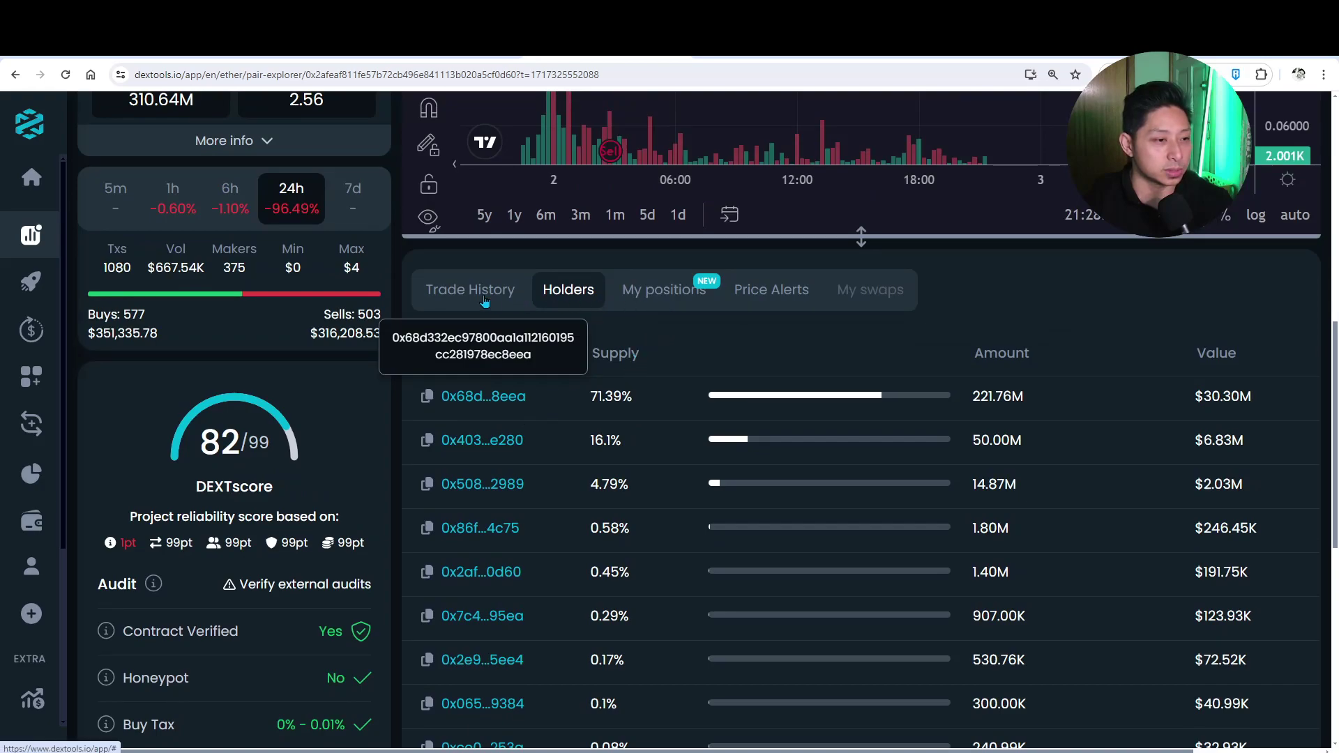
{"action": "scroll", "coordinate": [485, 300], "scroll_direction": "down", "scroll_amount": 1}
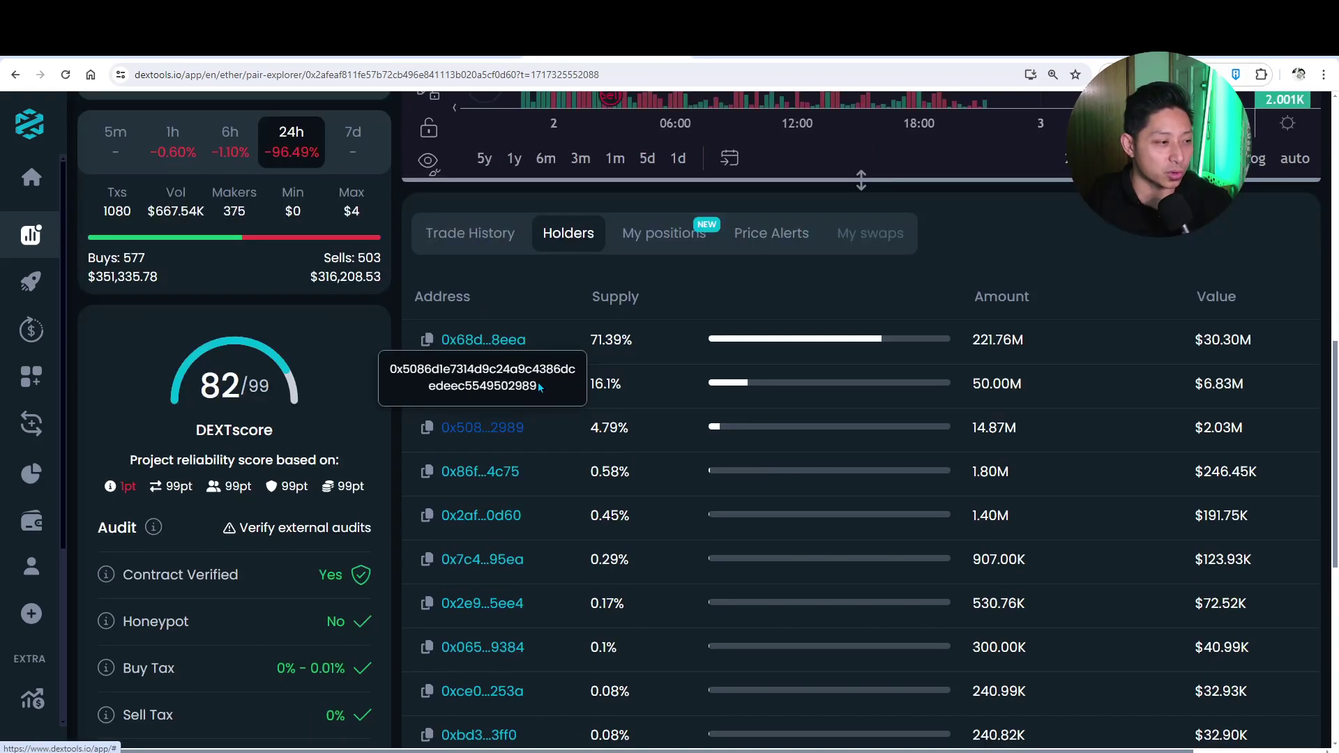
Step: Return to Trade History, sort trades by type, and clear the Amount ESS filter
{"action": "left_click", "coordinate": [485, 249]}
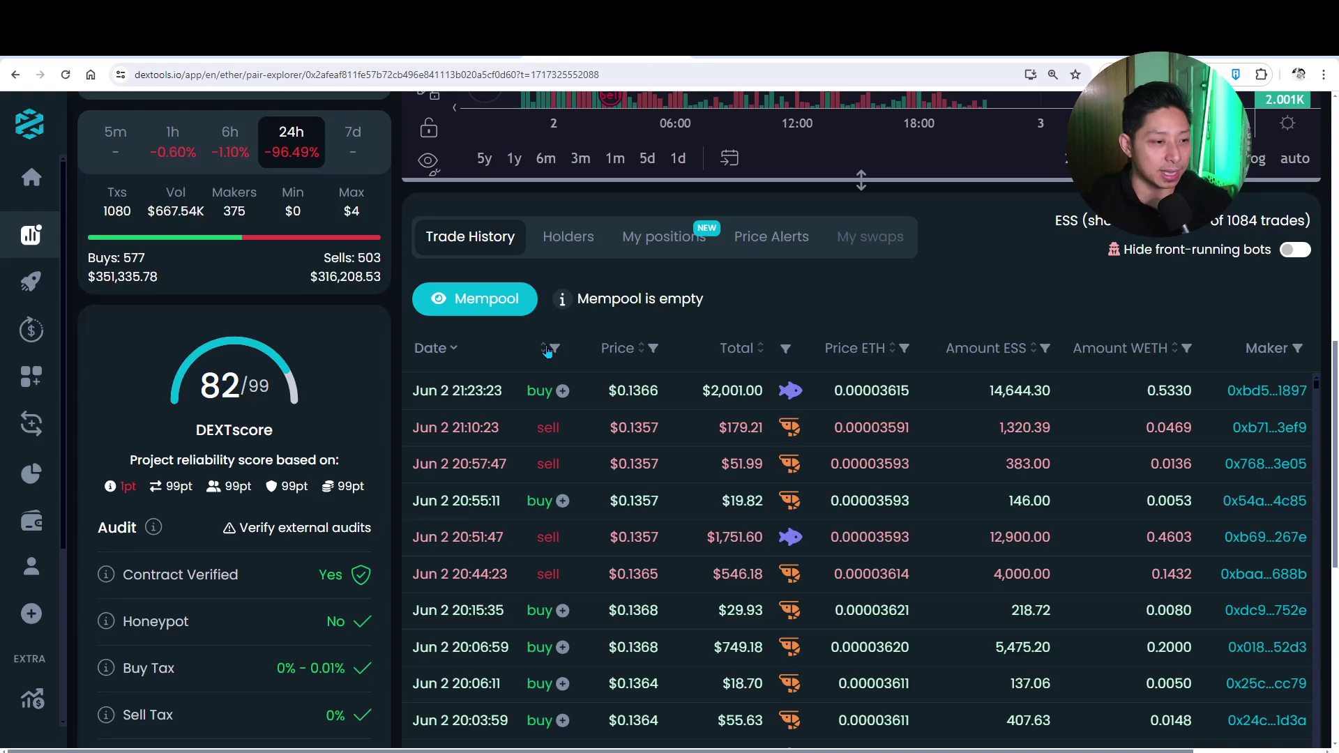
{"action": "left_click", "coordinate": [548, 352]}
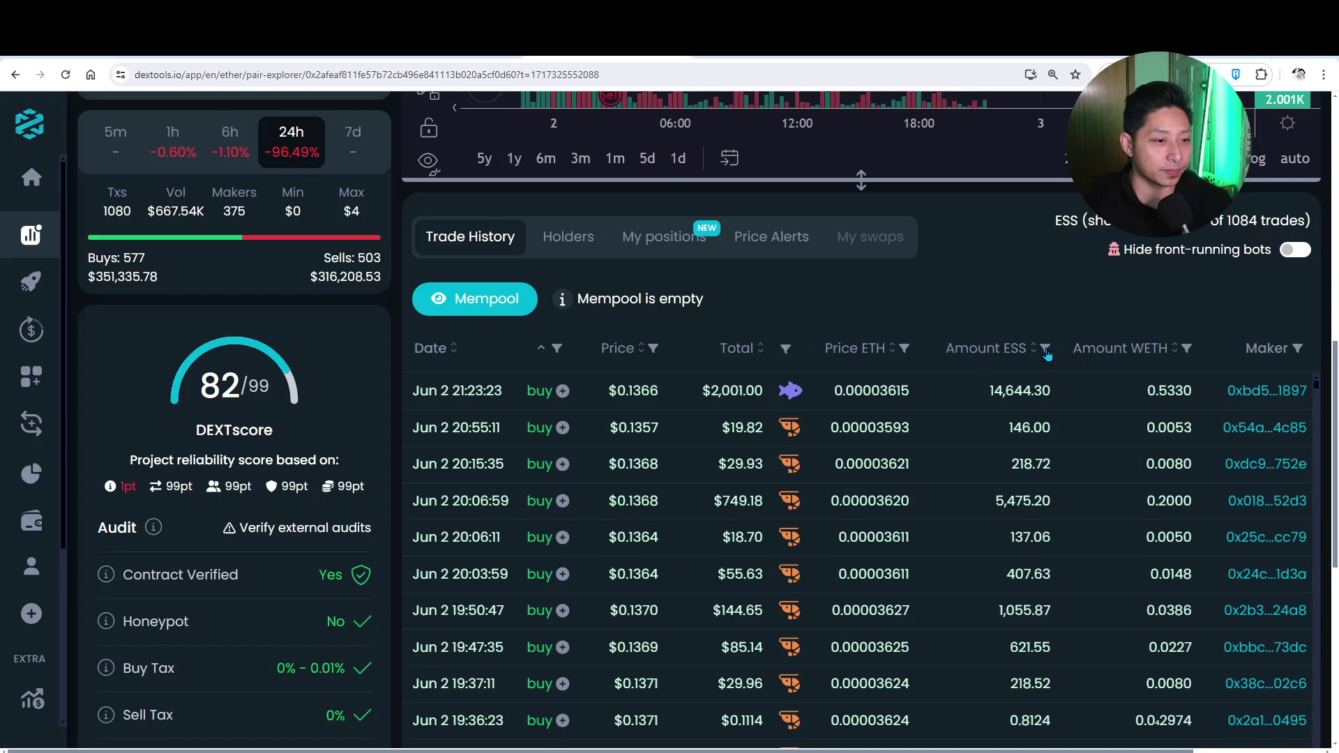
{"action": "left_click", "coordinate": [1047, 353]}
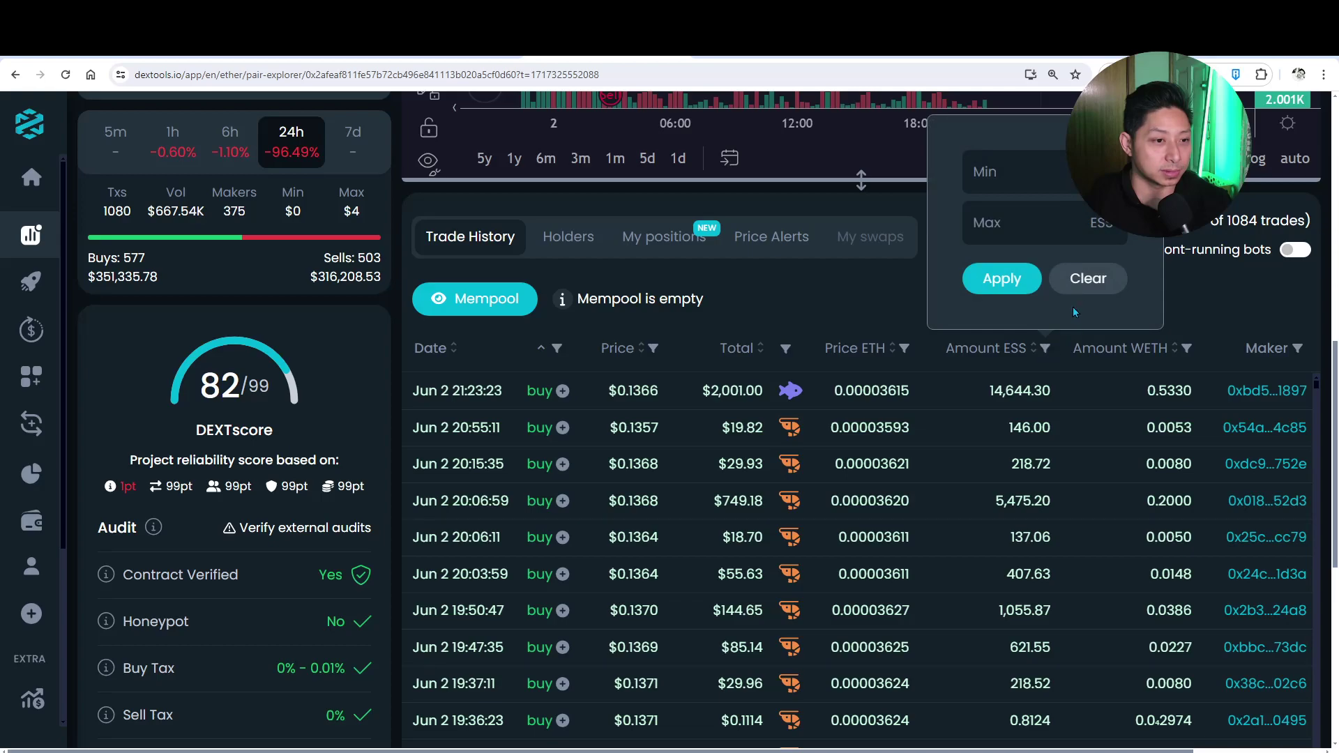
{"action": "left_click", "coordinate": [844, 330]}
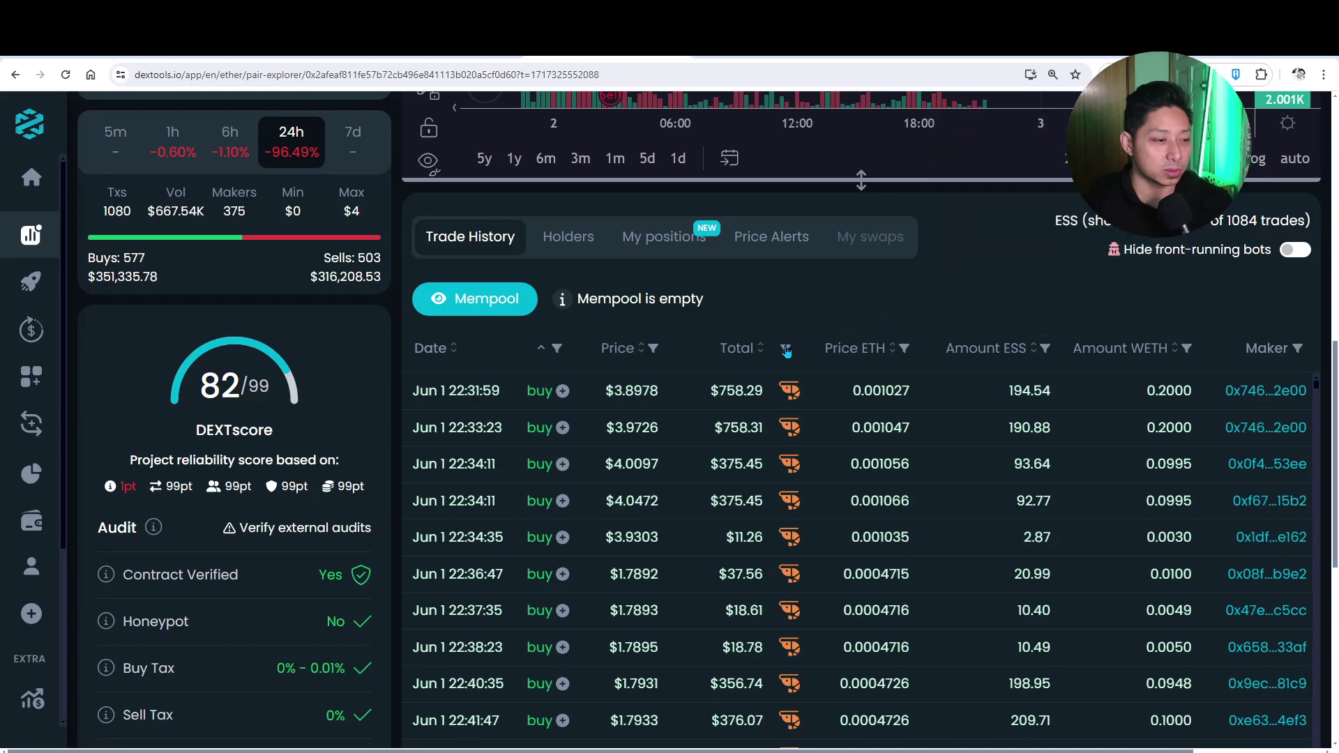
Step: Filter the Total column to only Dolphin ($3K–$10K) and Whale (>$10K) trades
{"action": "left_click", "coordinate": [786, 350]}
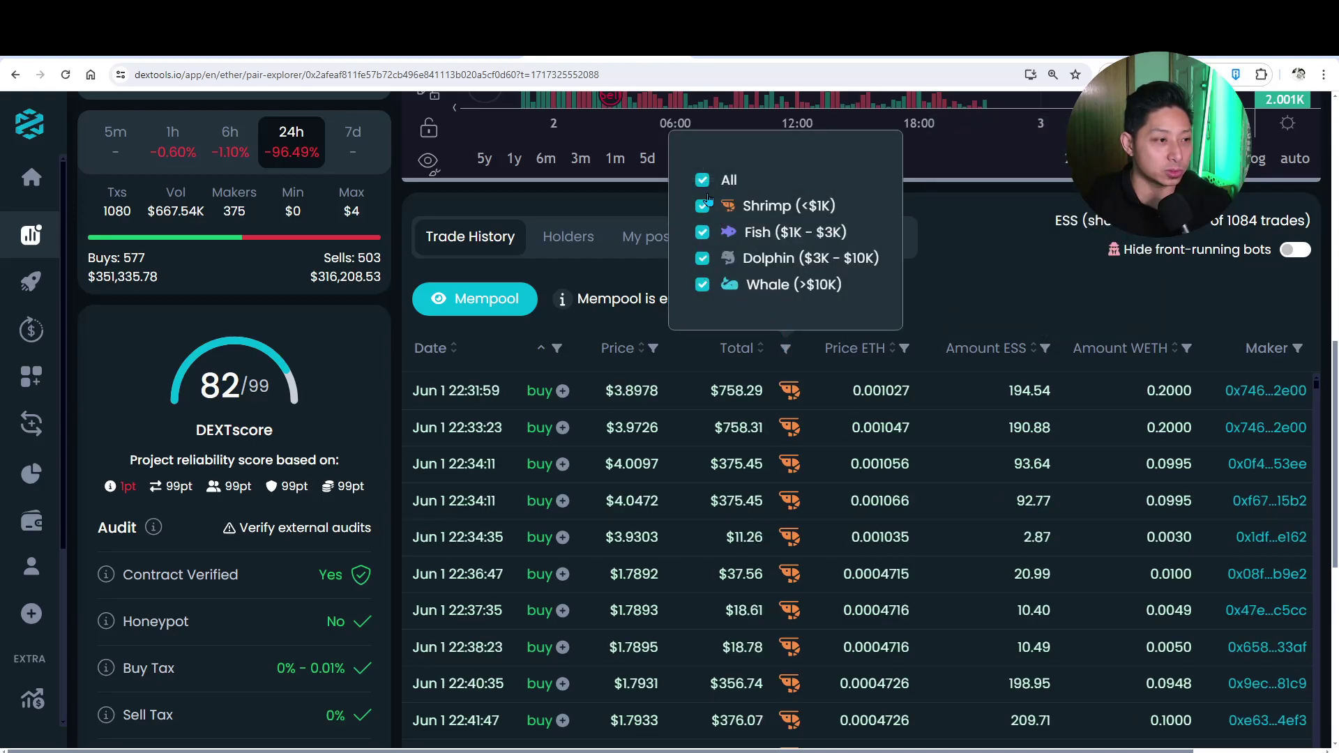
{"action": "left_click", "coordinate": [704, 181]}
{"action": "left_click", "coordinate": [703, 207]}
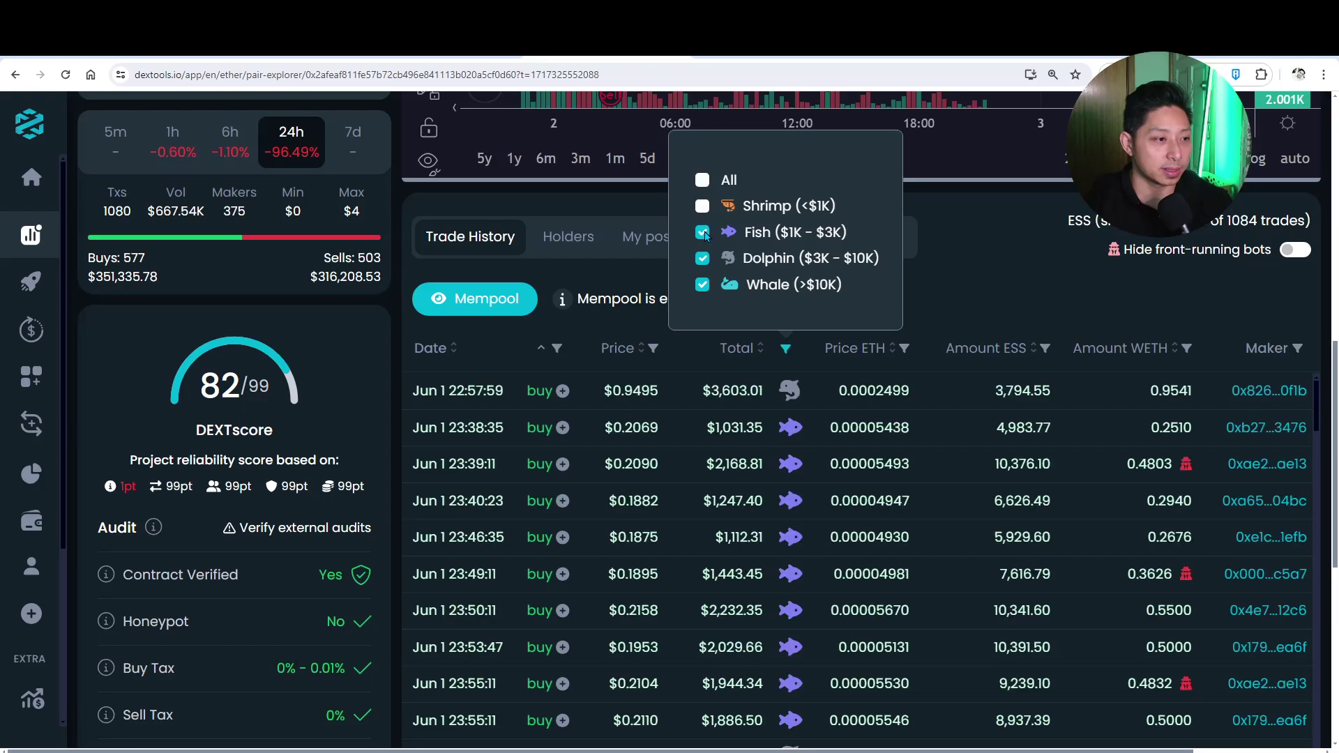
{"action": "left_click", "coordinate": [703, 232]}
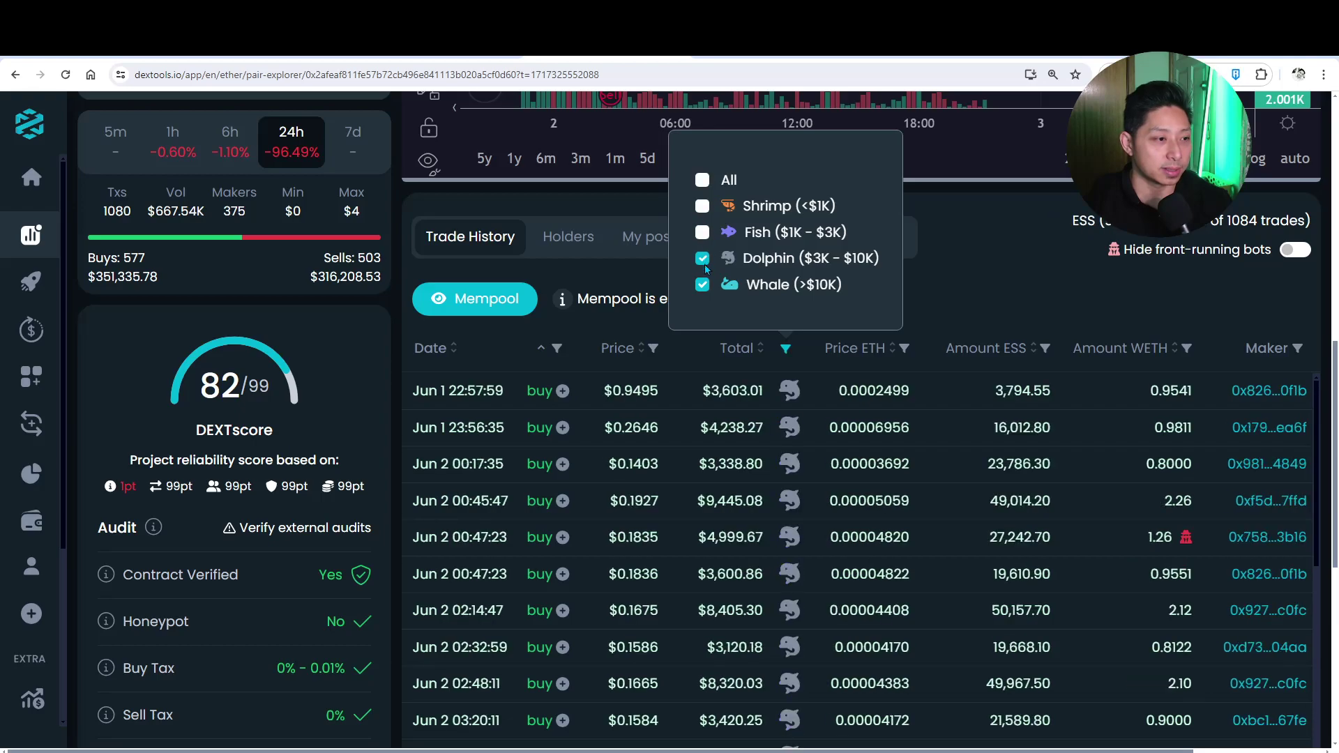
{"action": "left_click", "coordinate": [932, 311]}
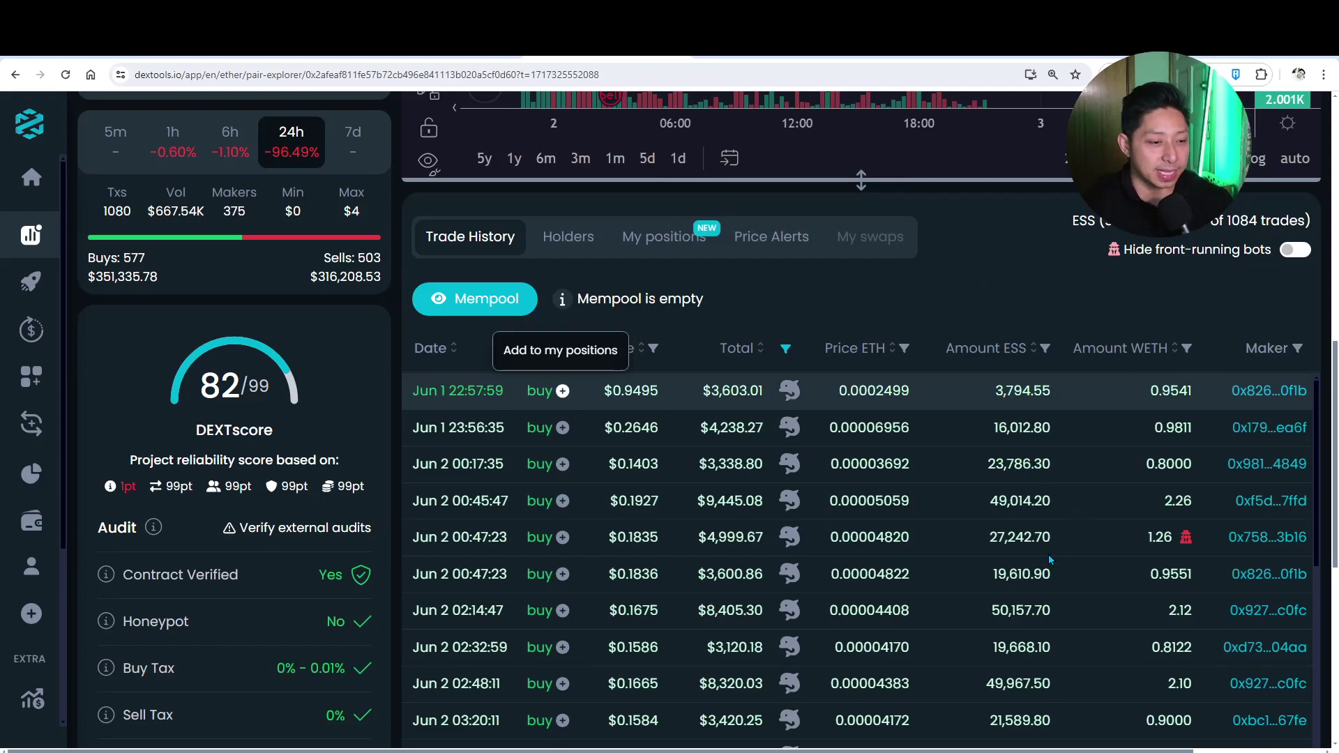
Step: Find the whale buy in the trade table and highlight its 94,984.10 ESS amount
{"action": "scroll", "coordinate": [1088, 599], "scroll_direction": "down", "scroll_amount": 10}
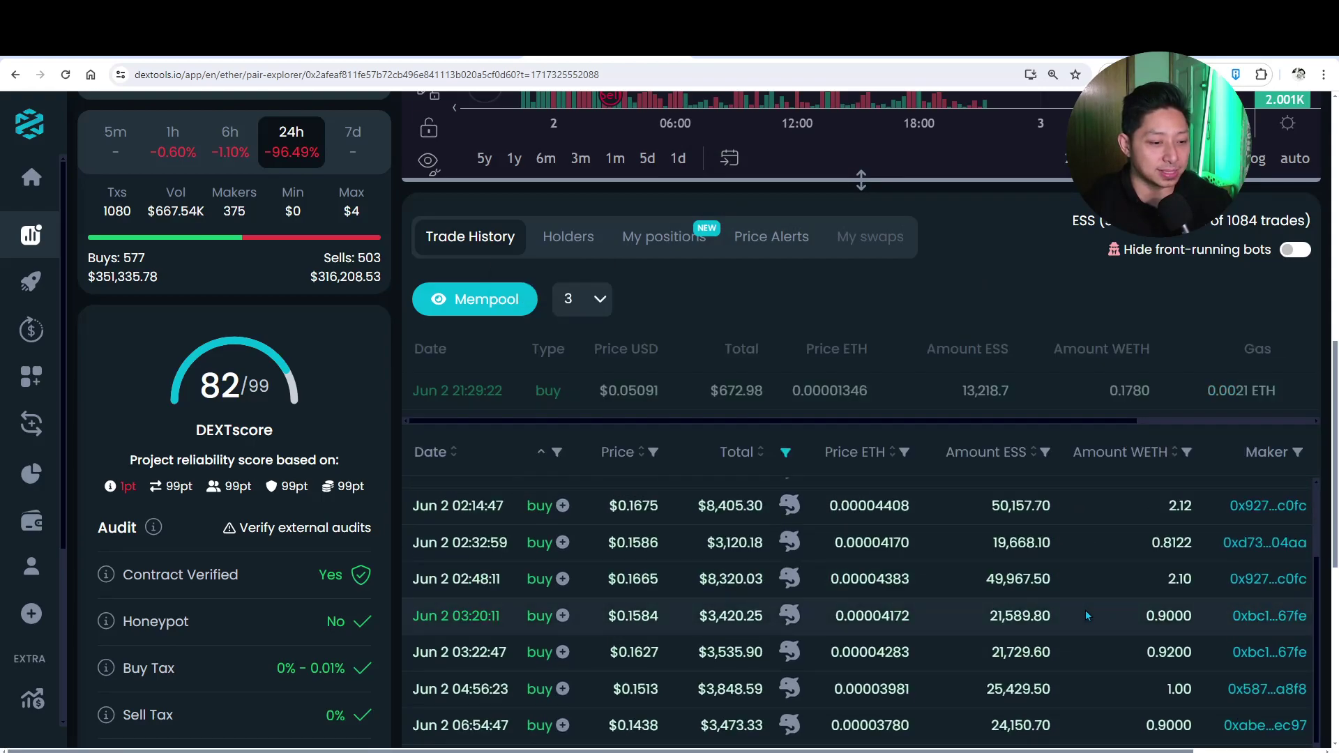
{"action": "scroll", "coordinate": [1086, 615], "scroll_direction": "down", "scroll_amount": 10}
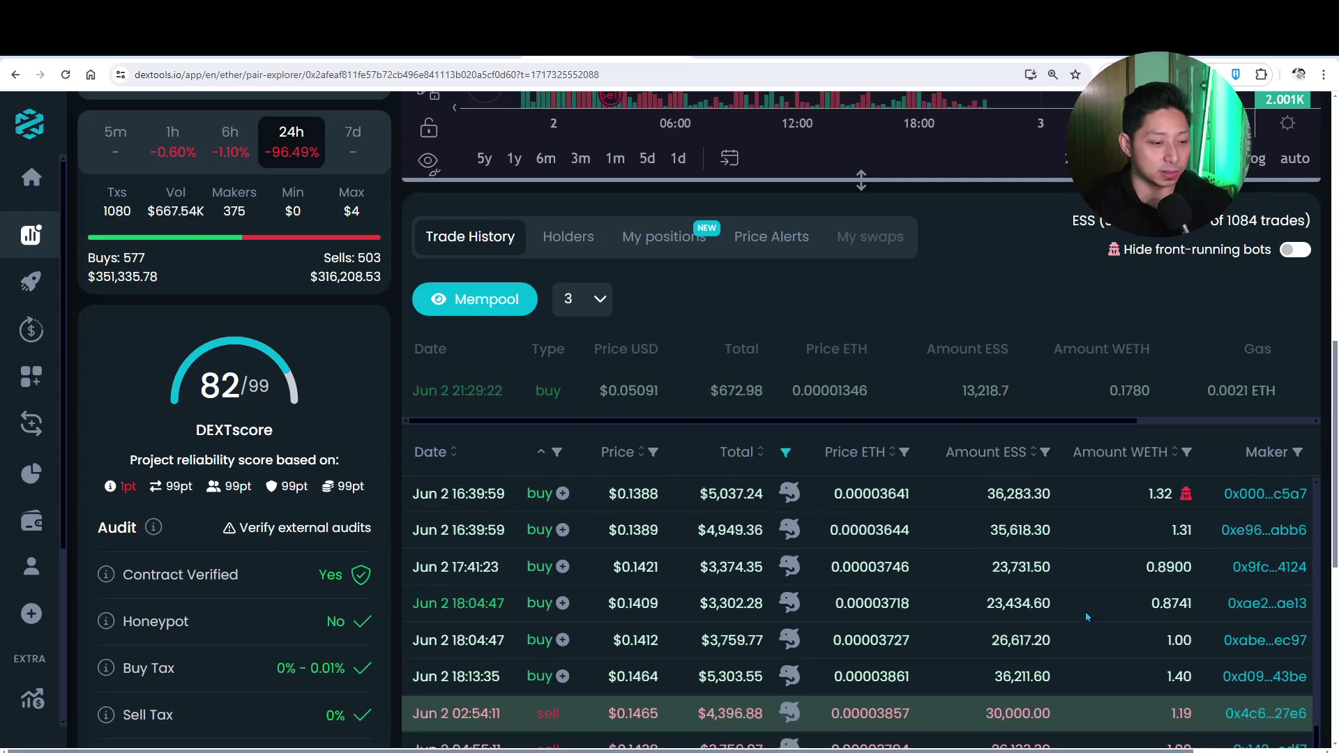
{"action": "scroll", "coordinate": [1086, 620], "scroll_direction": "up", "scroll_amount": 5}
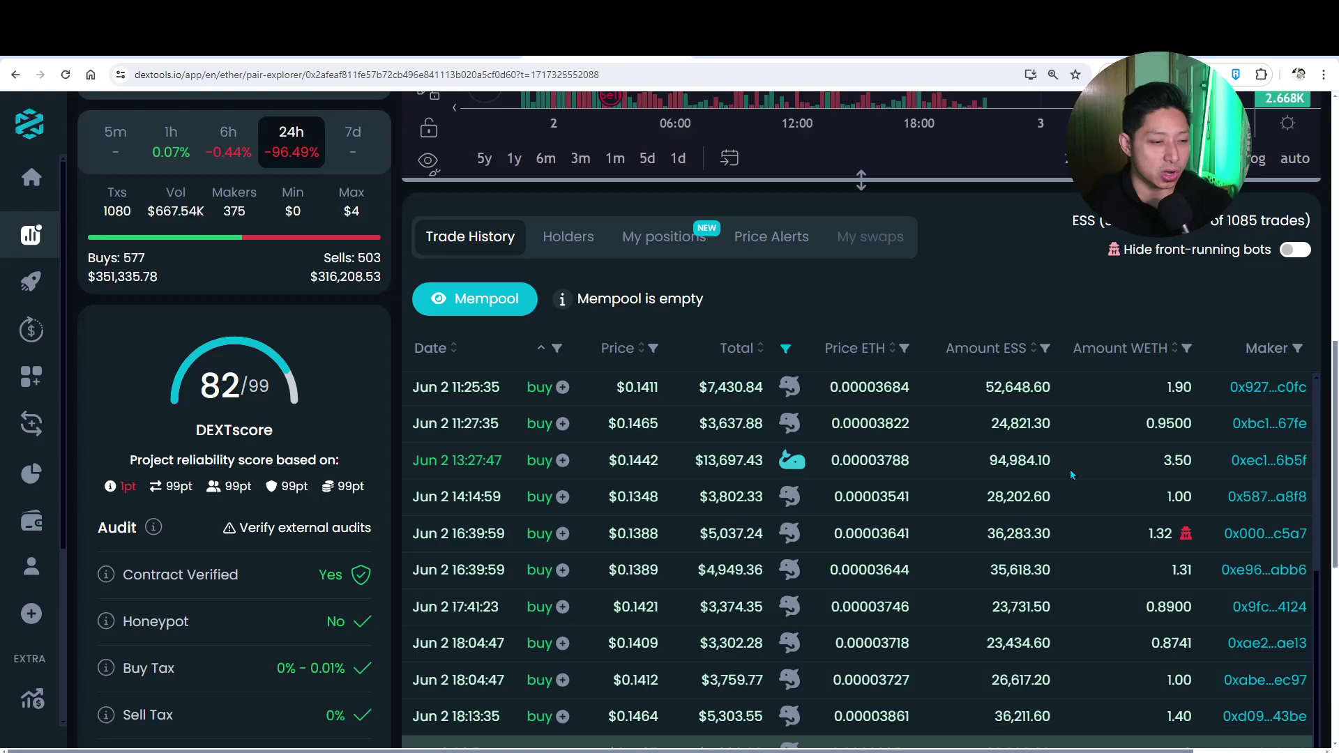
{"action": "left_click_drag", "start_coordinate": [1055, 462], "coordinate": [975, 476]}
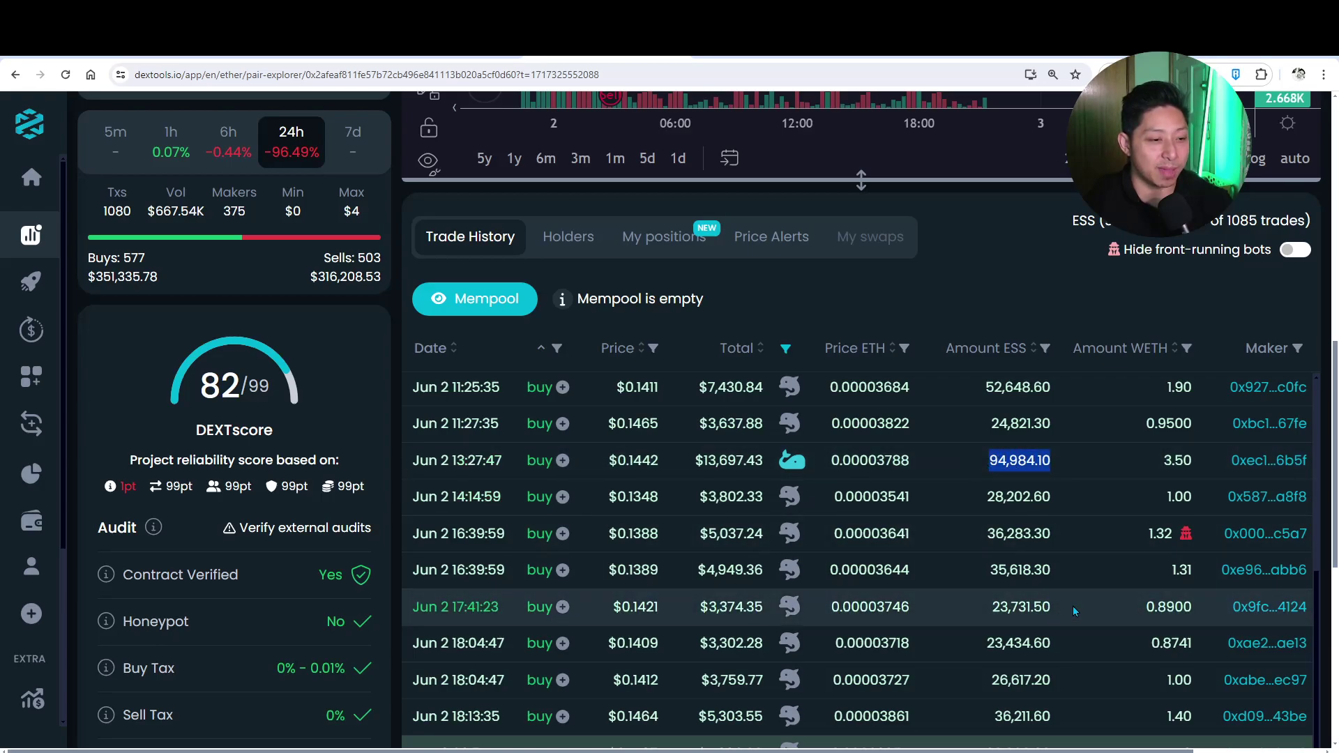
{"action": "scroll", "coordinate": [1066, 459], "scroll_direction": "up", "scroll_amount": 1}
{"action": "scroll", "coordinate": [1066, 458], "scroll_direction": "up", "scroll_amount": 1}
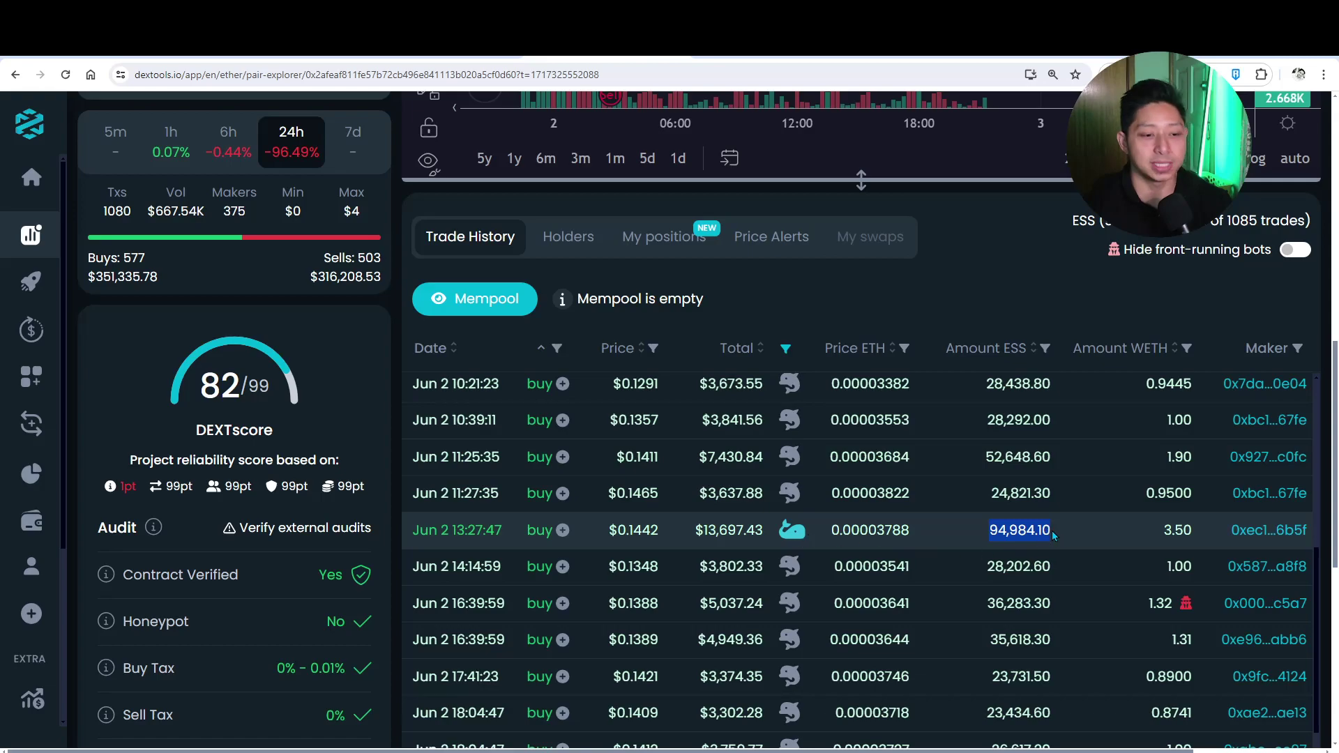
{"action": "left_click_drag", "start_coordinate": [1054, 535], "coordinate": [1008, 534]}
{"action": "double_click", "coordinate": [1015, 533]}
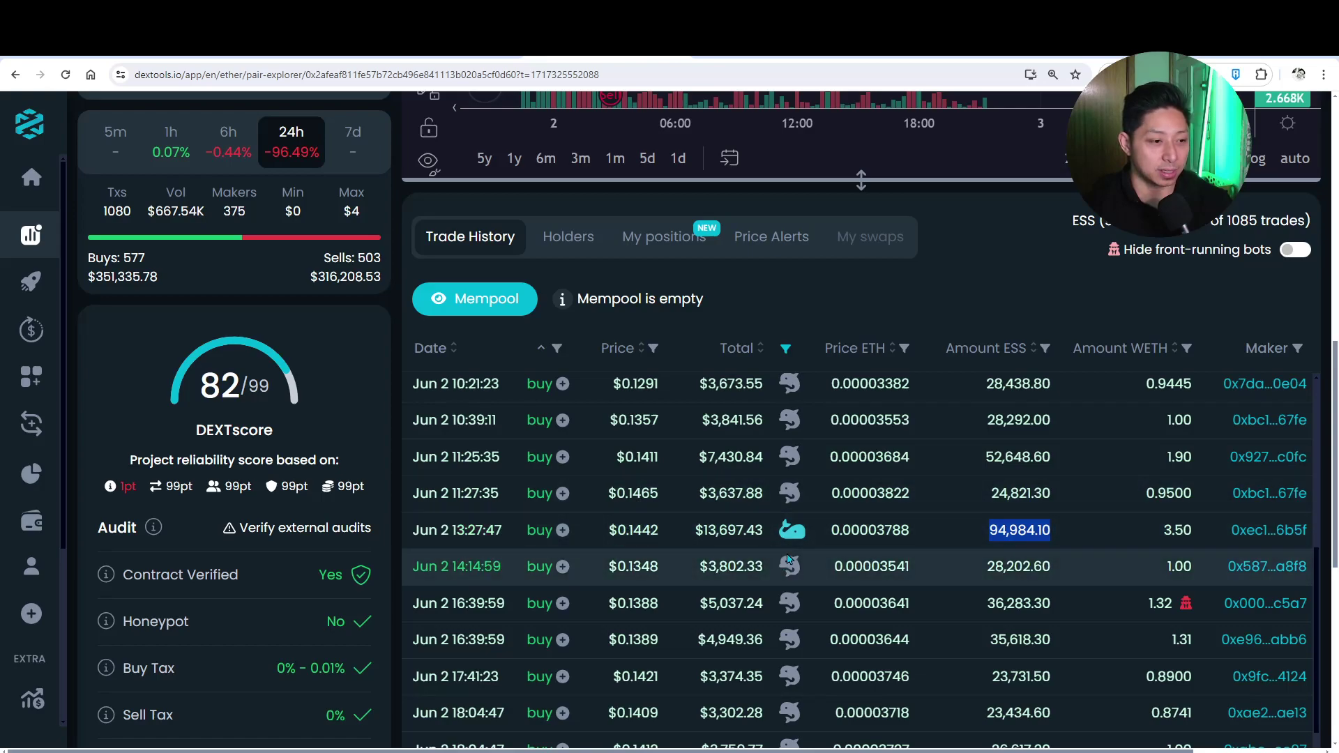
{"action": "left_click", "coordinate": [945, 543]}
Step: Stretch the chart's price scale to span 0.04–0.24
{"action": "scroll", "coordinate": [945, 543], "scroll_direction": "up", "scroll_amount": 10}
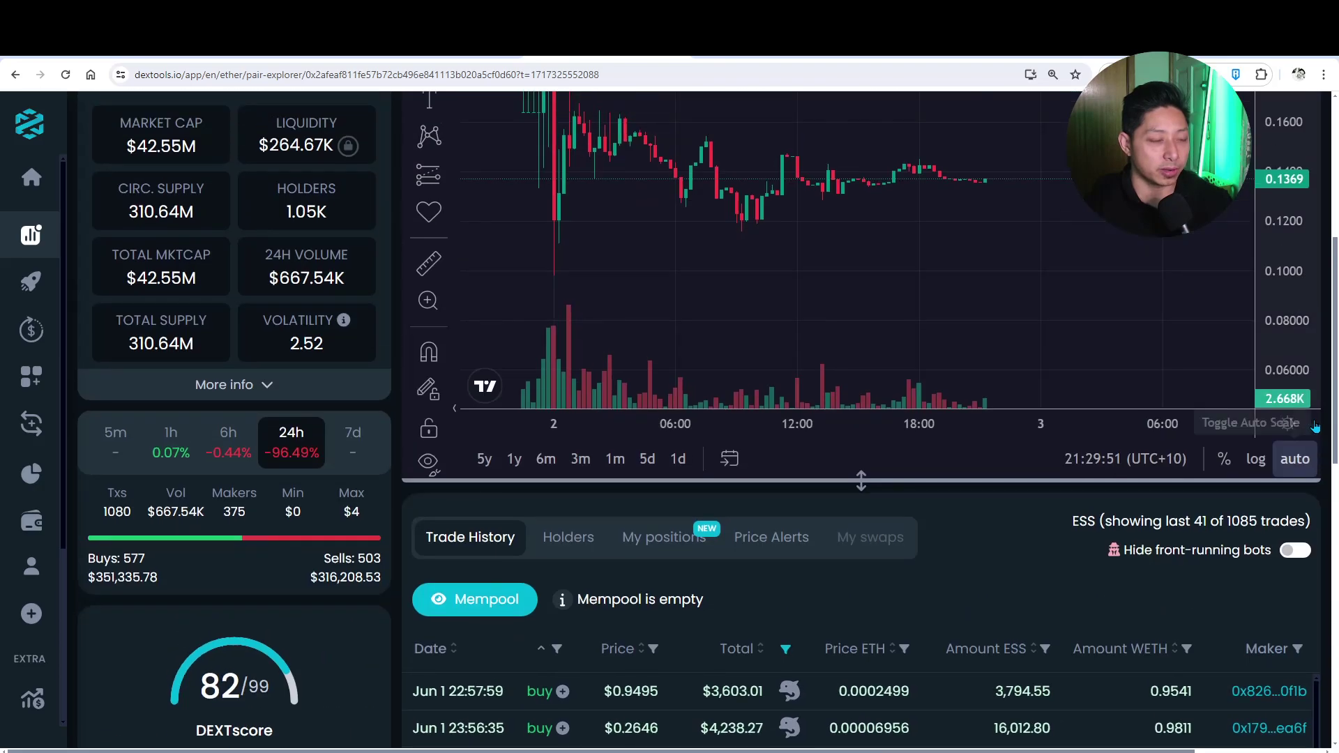
{"action": "scroll", "coordinate": [1315, 427], "scroll_direction": "up", "scroll_amount": 2}
{"action": "scroll", "coordinate": [1144, 337], "scroll_direction": "down", "scroll_amount": 3}
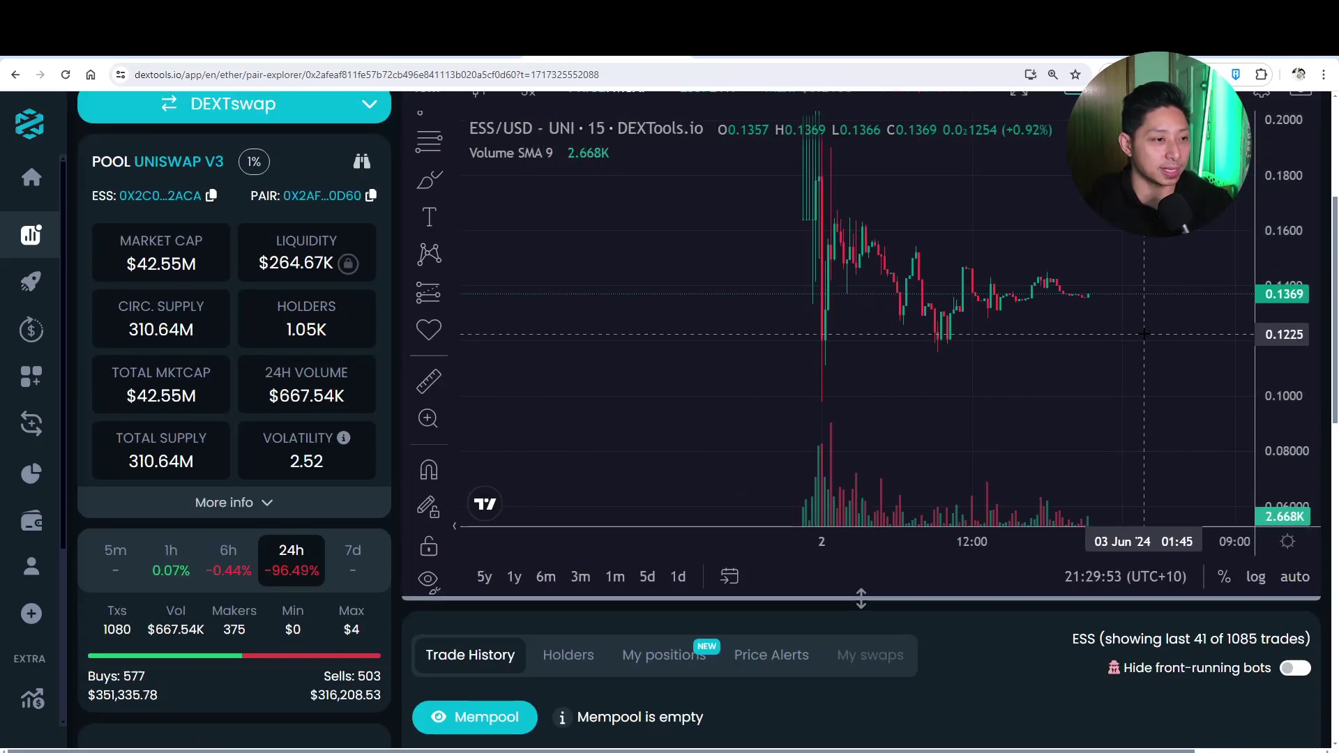
{"action": "left_click_drag", "start_coordinate": [1278, 246], "coordinate": [1280, 307]}
Step: Scroll back to the Jun 2 13:27:47 whale buy worth $13,697.43
{"action": "scroll", "coordinate": [1264, 639], "scroll_direction": "down", "scroll_amount": 3}
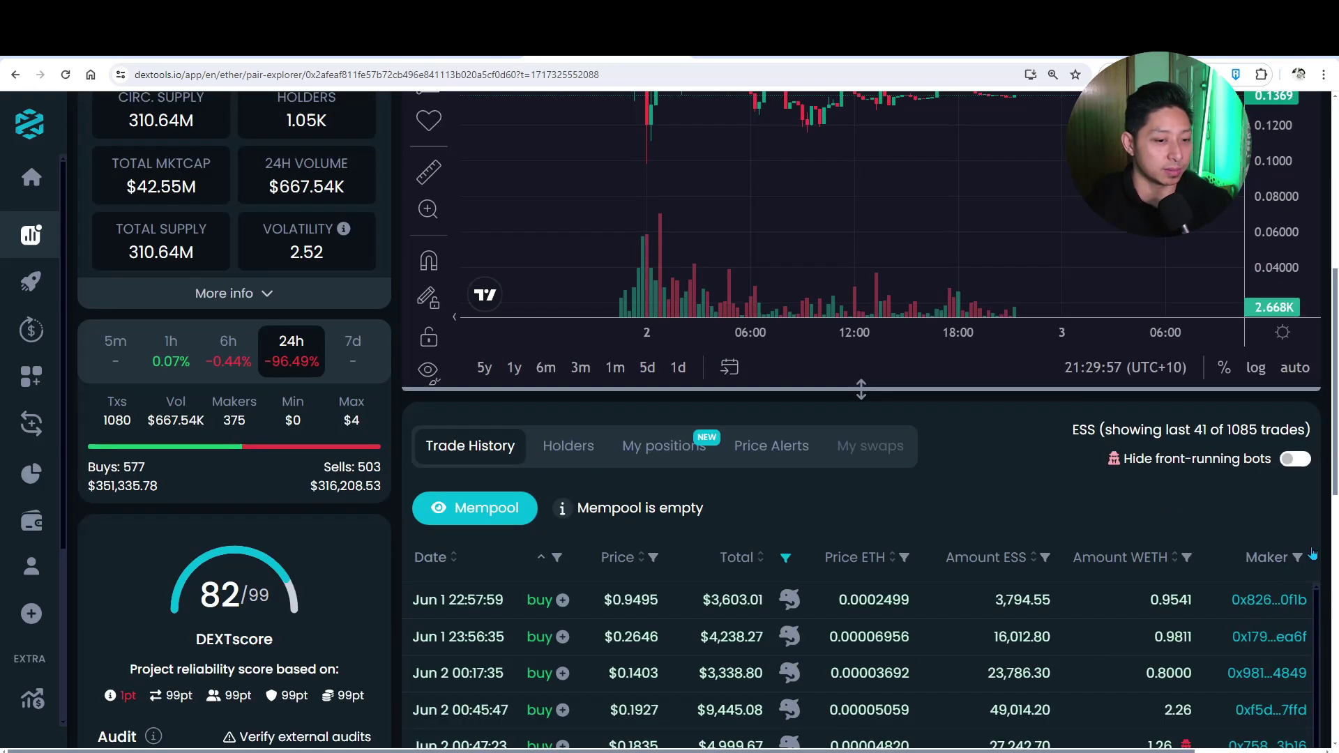
{"action": "scroll", "coordinate": [399, 706], "scroll_direction": "down", "scroll_amount": 4}
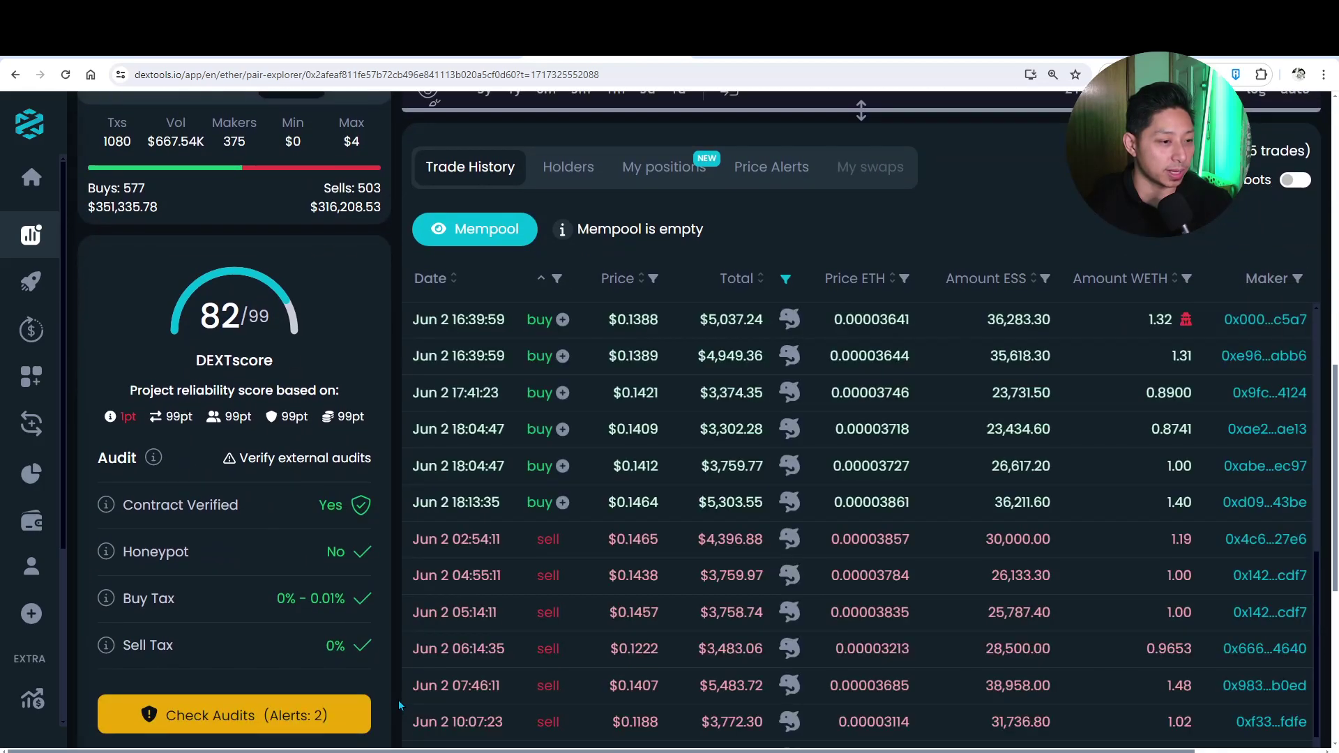
{"action": "scroll", "coordinate": [399, 701], "scroll_direction": "up", "scroll_amount": 2}
{"action": "scroll", "coordinate": [502, 642], "scroll_direction": "up", "scroll_amount": 3}
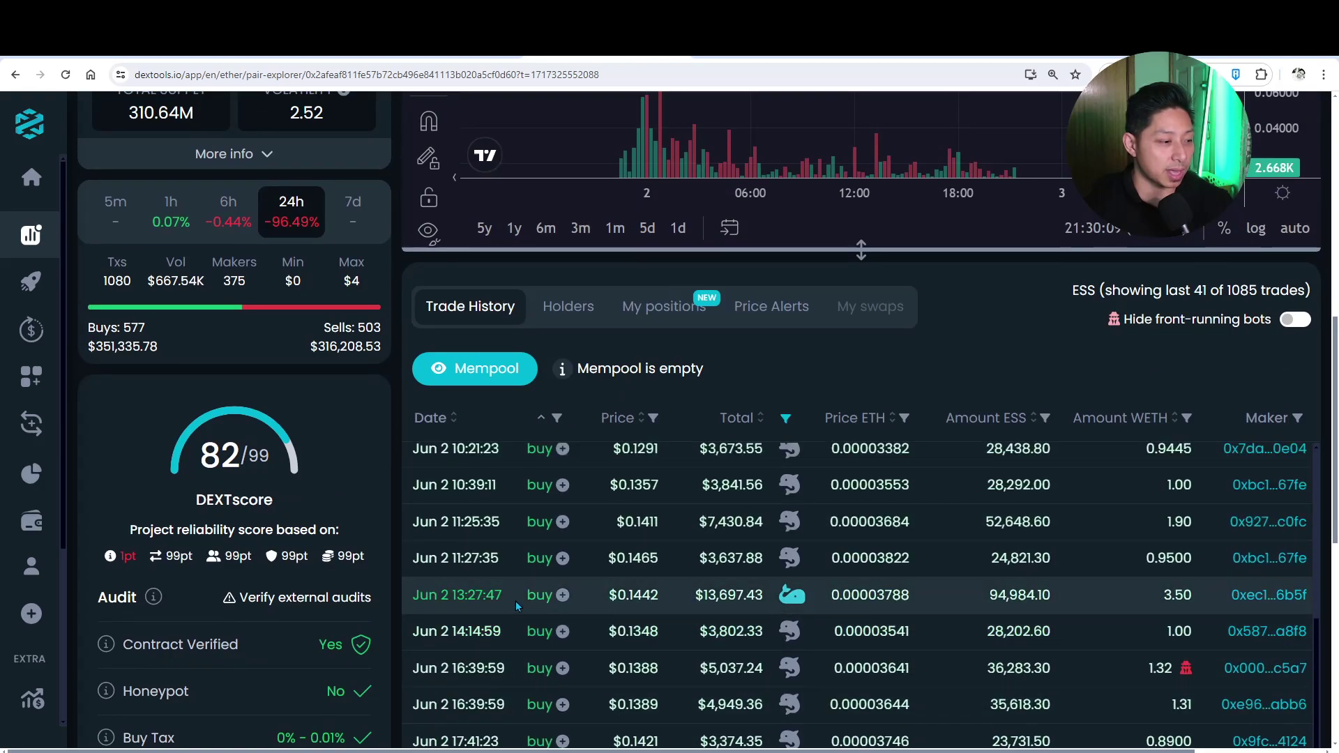
{"action": "mouse_move", "coordinate": [515, 600]}
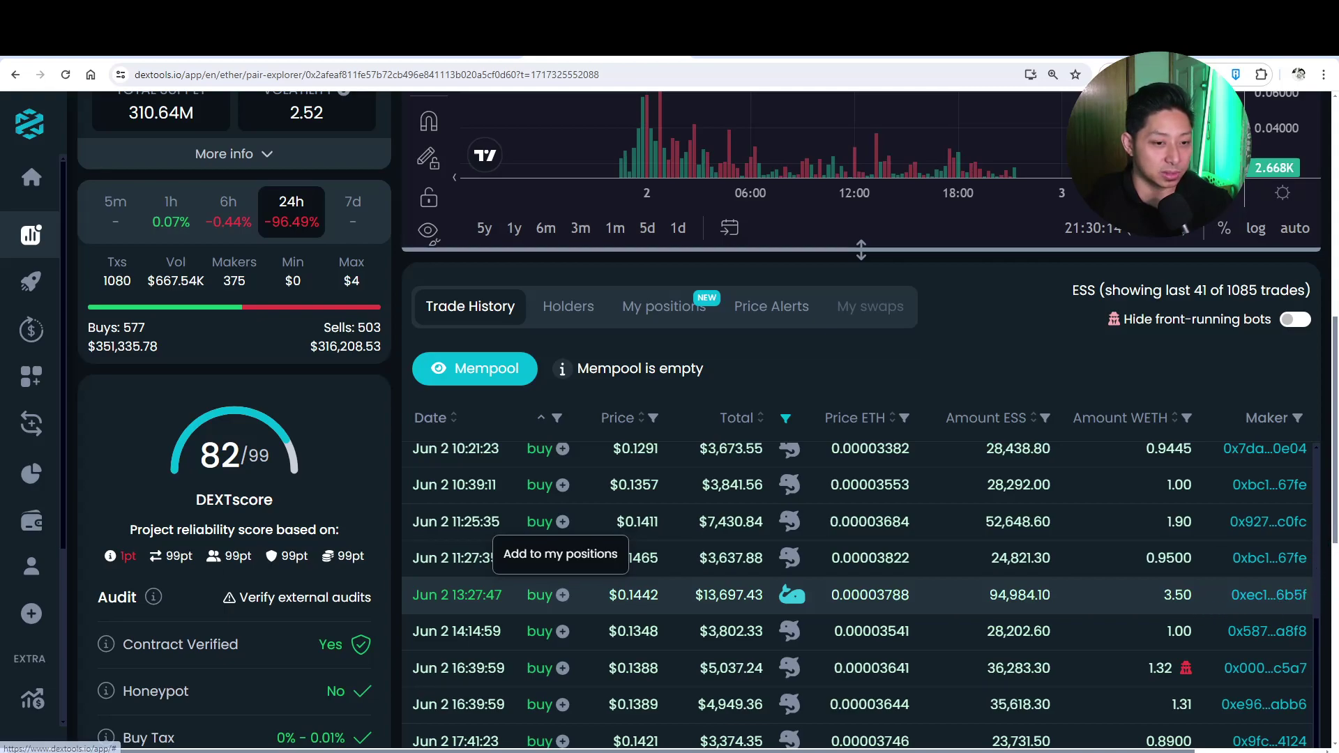
Step: Scroll past the last Jun 2 buys until Dolphin sells like 30,000 ESS for $4,396.88 appear
{"action": "scroll", "coordinate": [1334, 488], "scroll_direction": "down", "scroll_amount": 2}
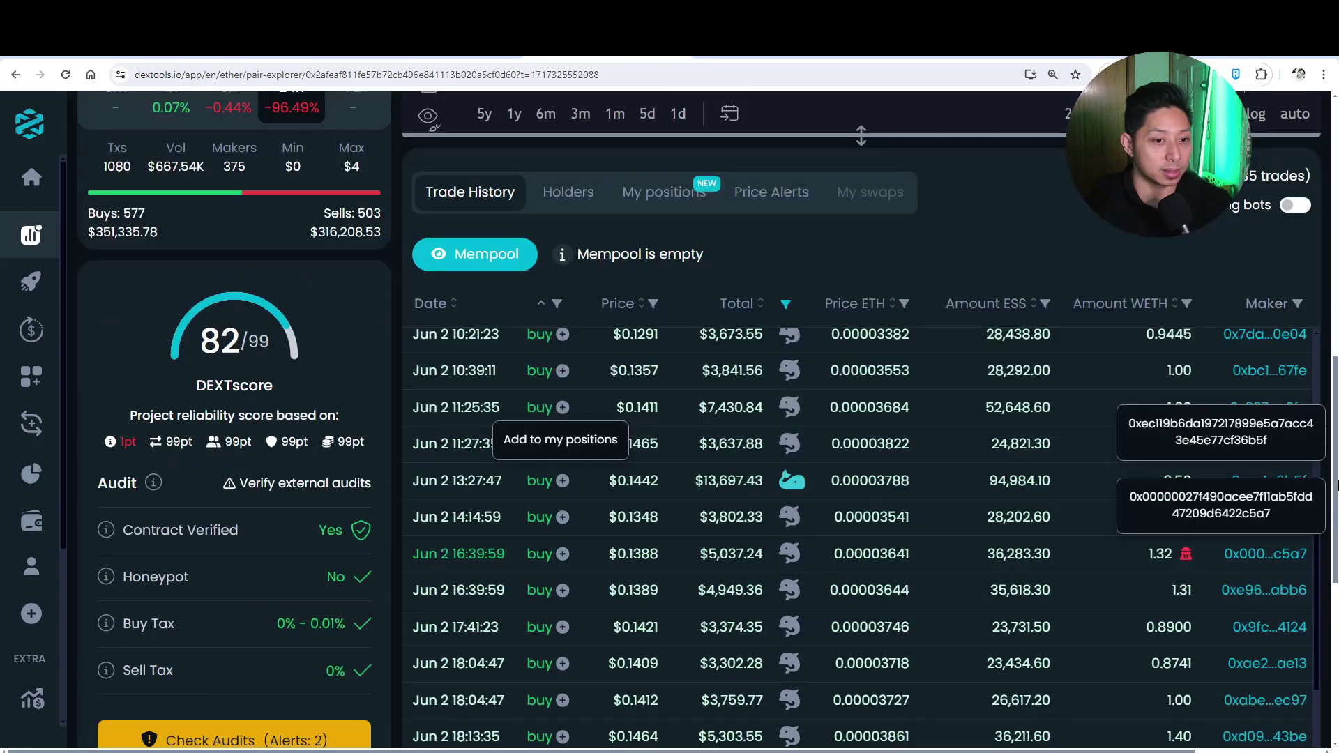
{"action": "left_click_drag", "start_coordinate": [1334, 492], "coordinate": [1301, 458]}
{"action": "scroll", "coordinate": [1301, 458], "scroll_direction": "down", "scroll_amount": 2}
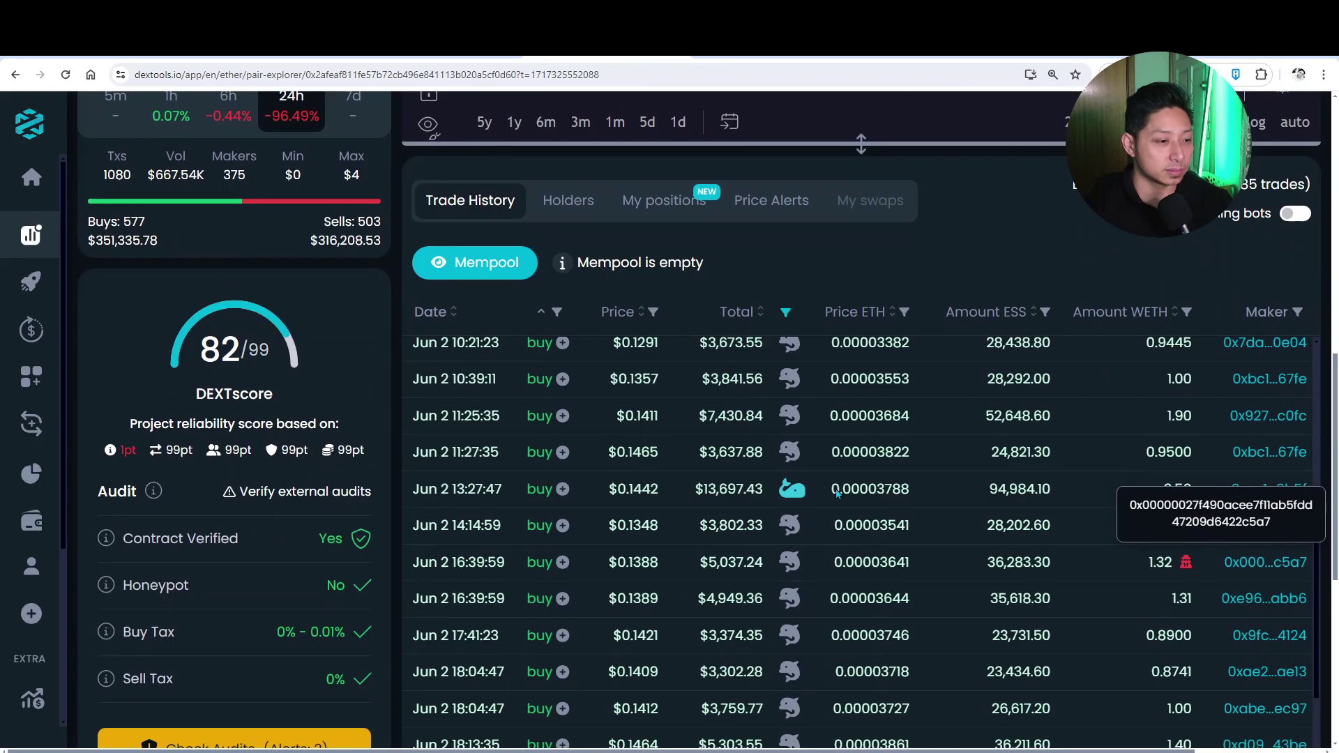
{"action": "scroll", "coordinate": [876, 532], "scroll_direction": "down", "scroll_amount": 2}
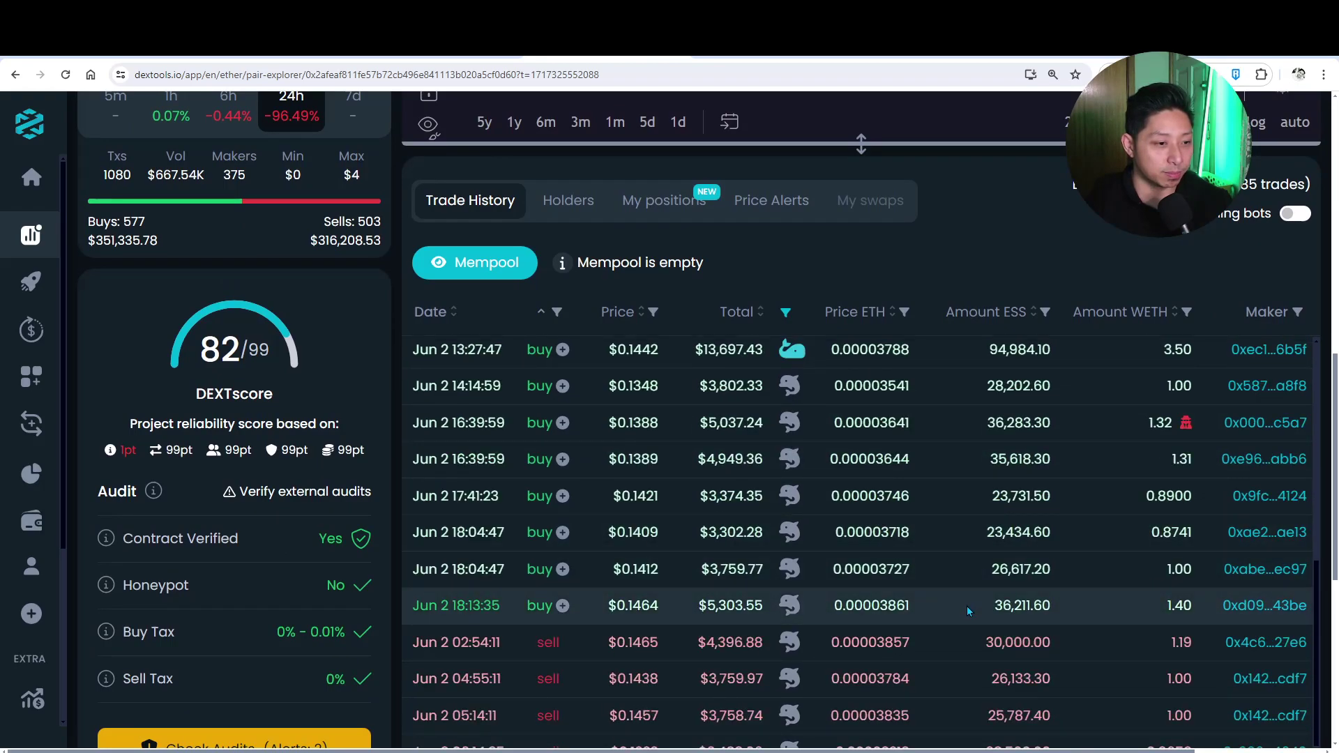
{"action": "scroll", "coordinate": [967, 606], "scroll_direction": "up", "scroll_amount": 3}
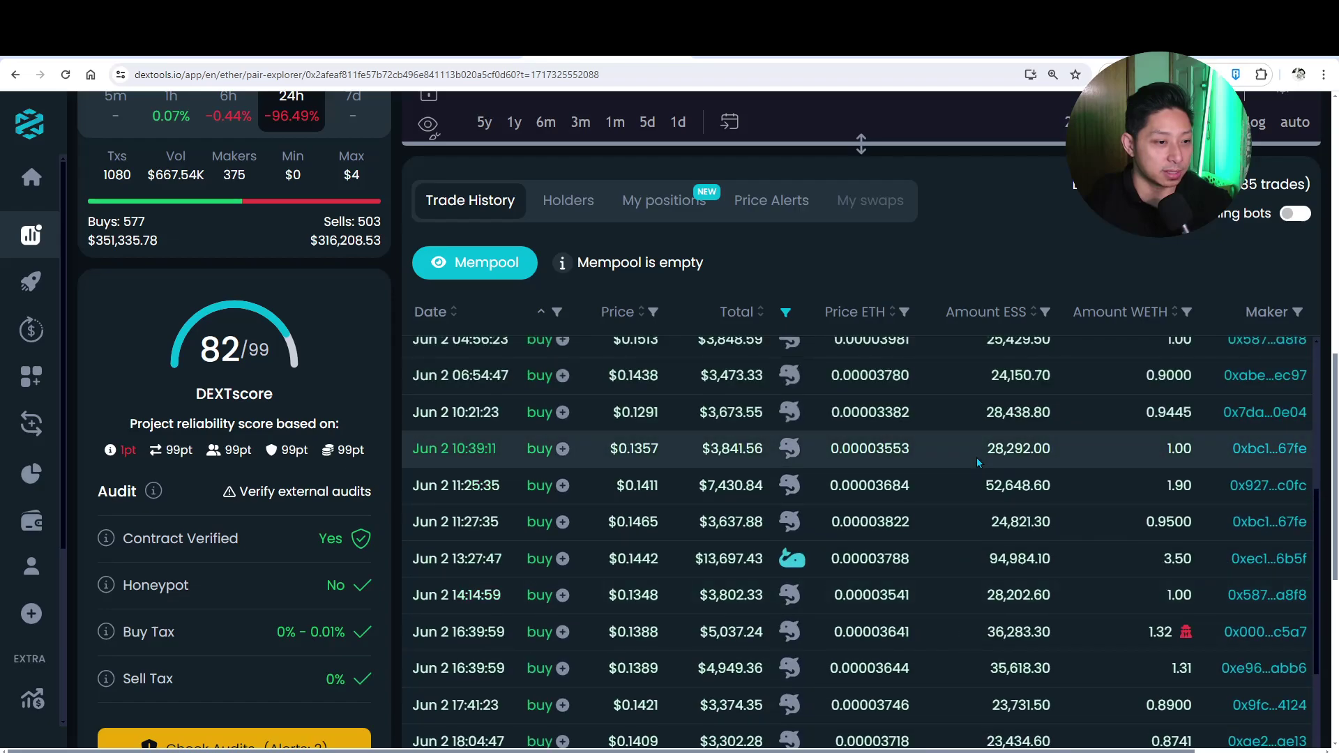
{"action": "scroll", "coordinate": [978, 489], "scroll_direction": "up", "scroll_amount": 3}
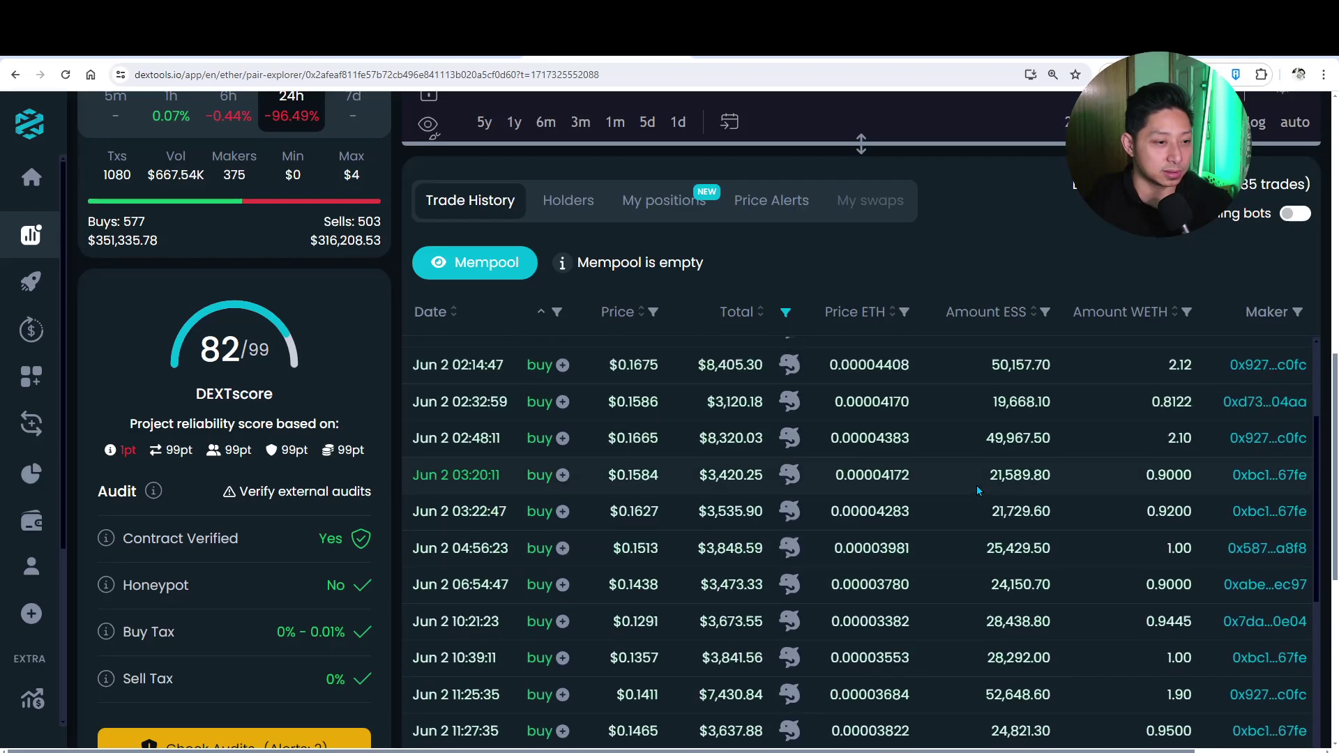
{"action": "scroll", "coordinate": [981, 446], "scroll_direction": "up", "scroll_amount": 2}
{"action": "scroll", "coordinate": [1013, 503], "scroll_direction": "up", "scroll_amount": 2}
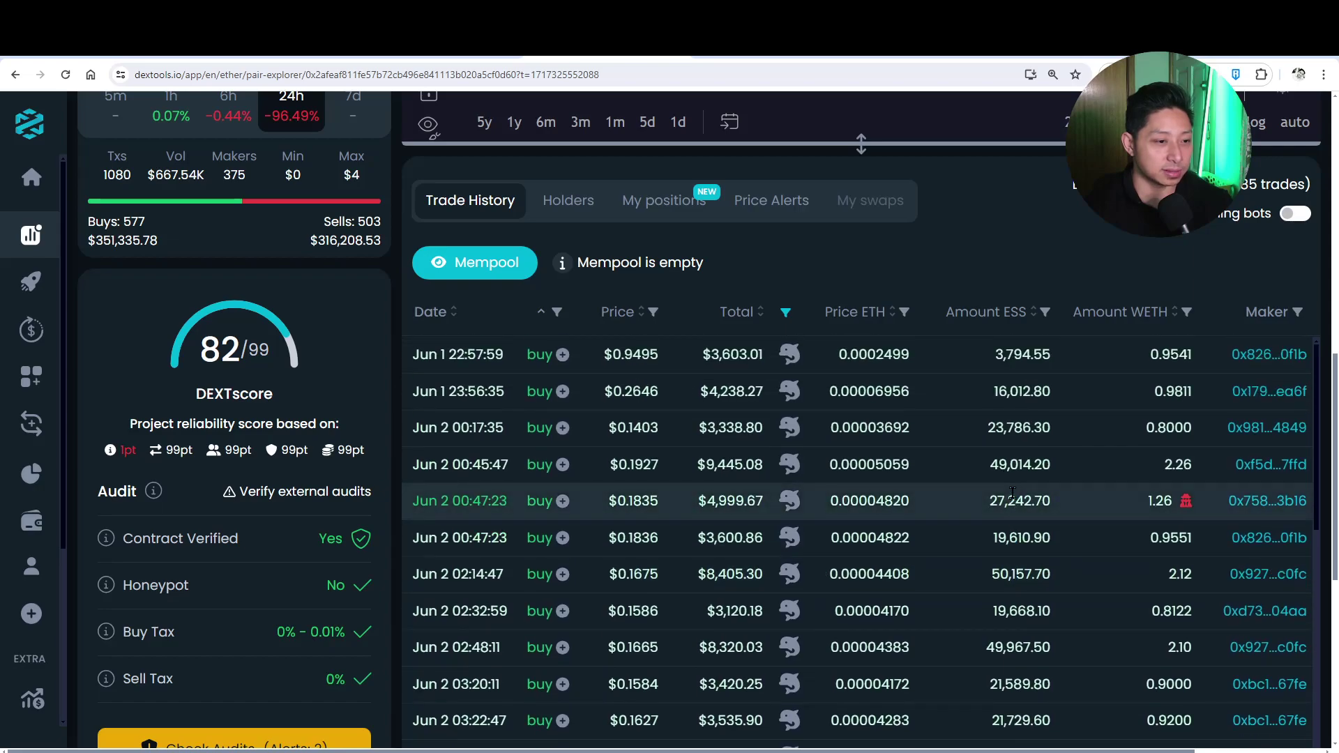
{"action": "scroll", "coordinate": [1004, 502], "scroll_direction": "down", "scroll_amount": 5}
{"action": "scroll", "coordinate": [921, 496], "scroll_direction": "down", "scroll_amount": 6}
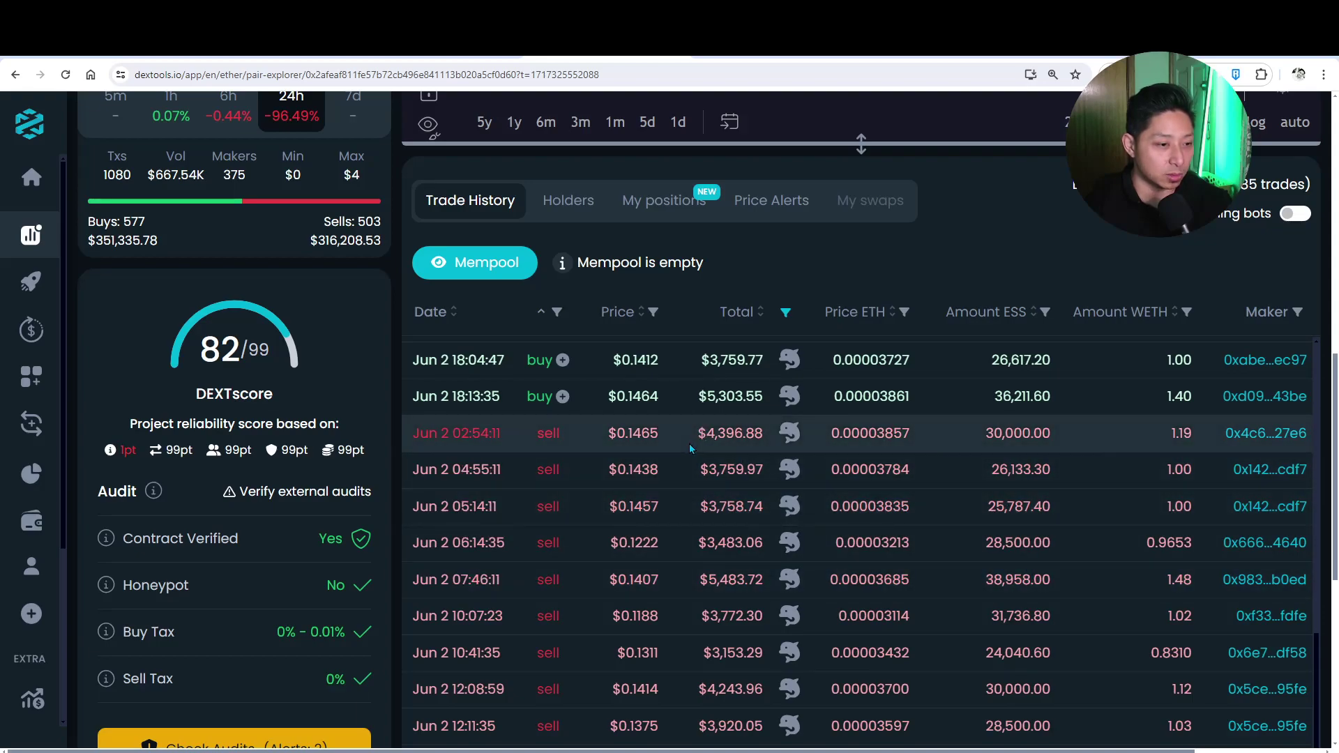
Step: Highlight the $4,396.88 sell total, mark the 06:14:35 sell, and scroll to later sells
{"action": "left_click_drag", "start_coordinate": [697, 433], "coordinate": [759, 432]}
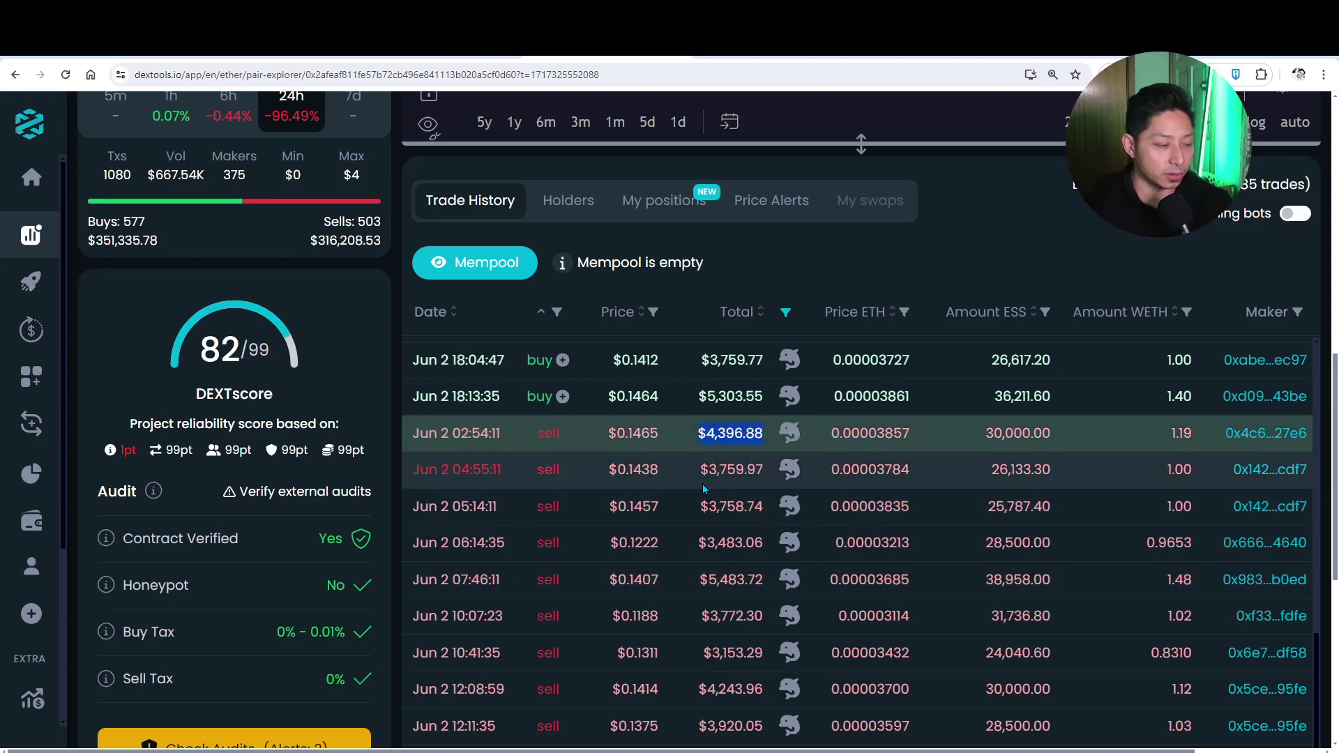
{"action": "left_click", "coordinate": [1168, 435]}
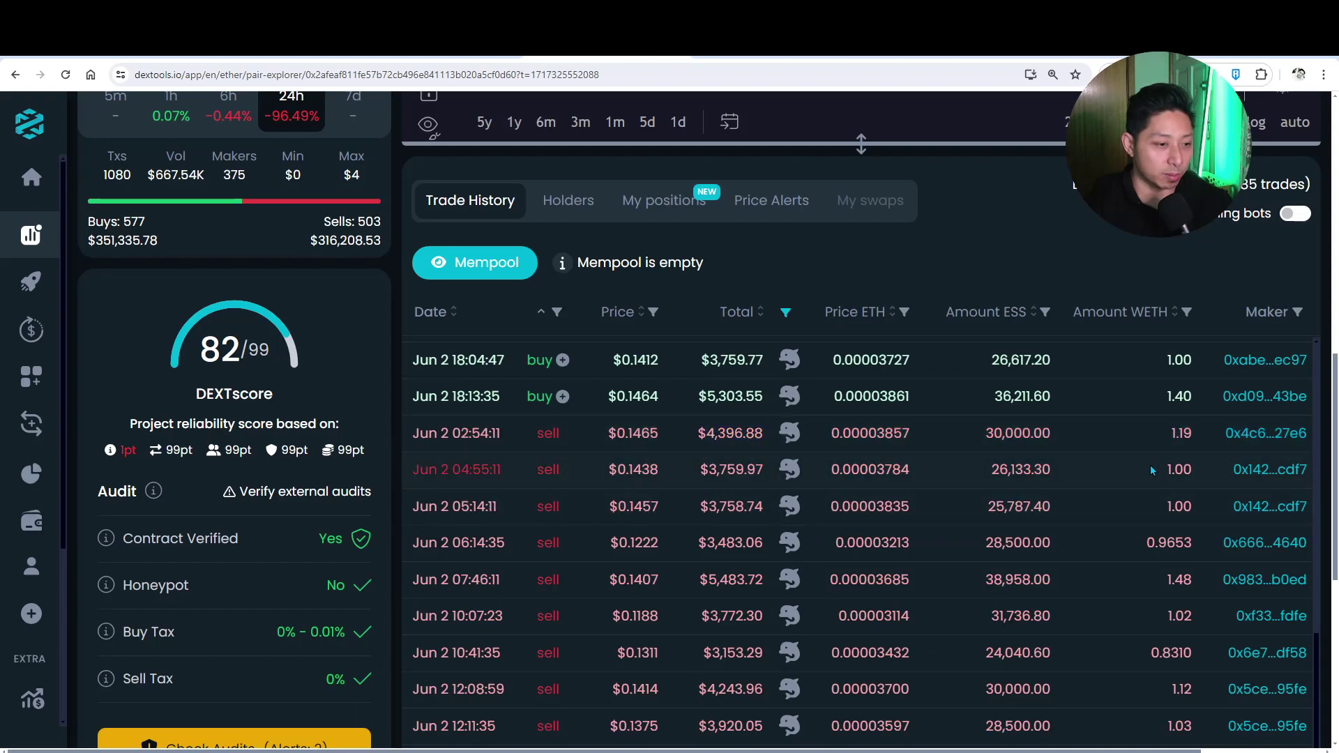
{"action": "left_click", "coordinate": [684, 543]}
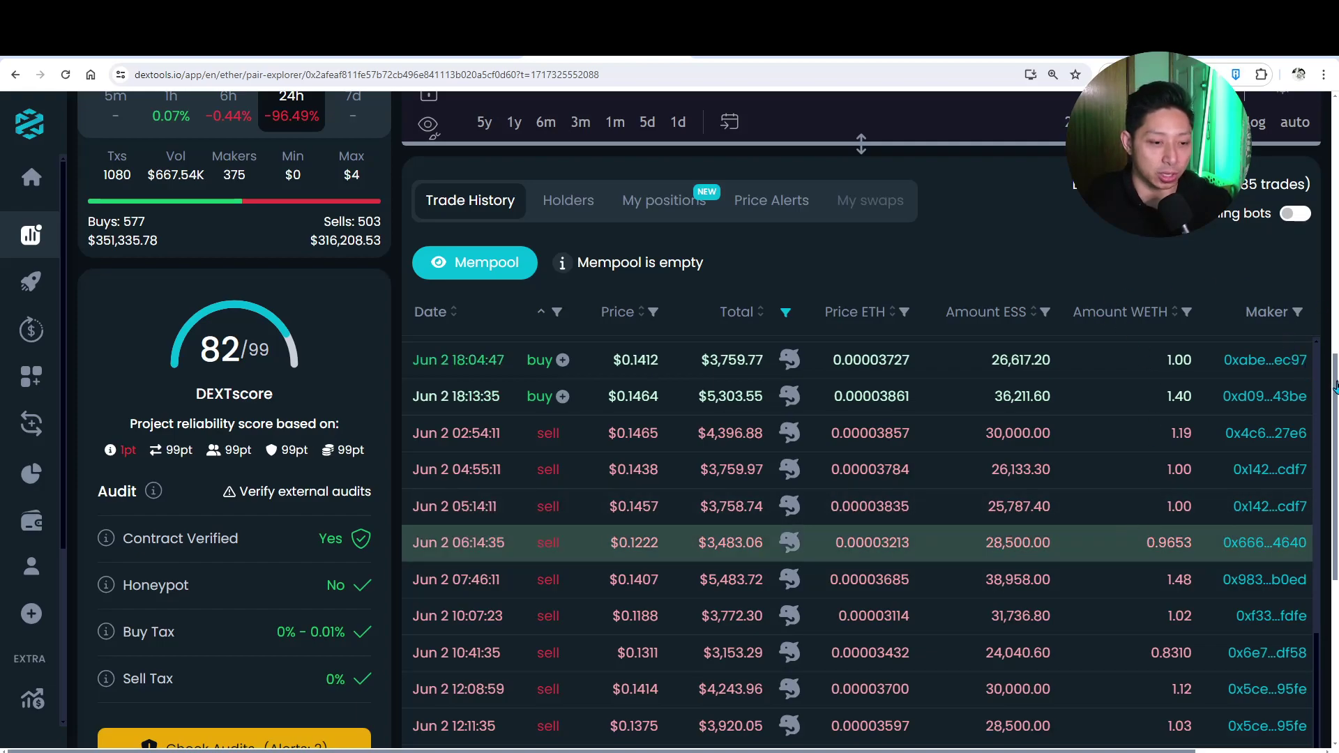
{"action": "left_click_drag", "start_coordinate": [1335, 385], "coordinate": [1319, 452]}
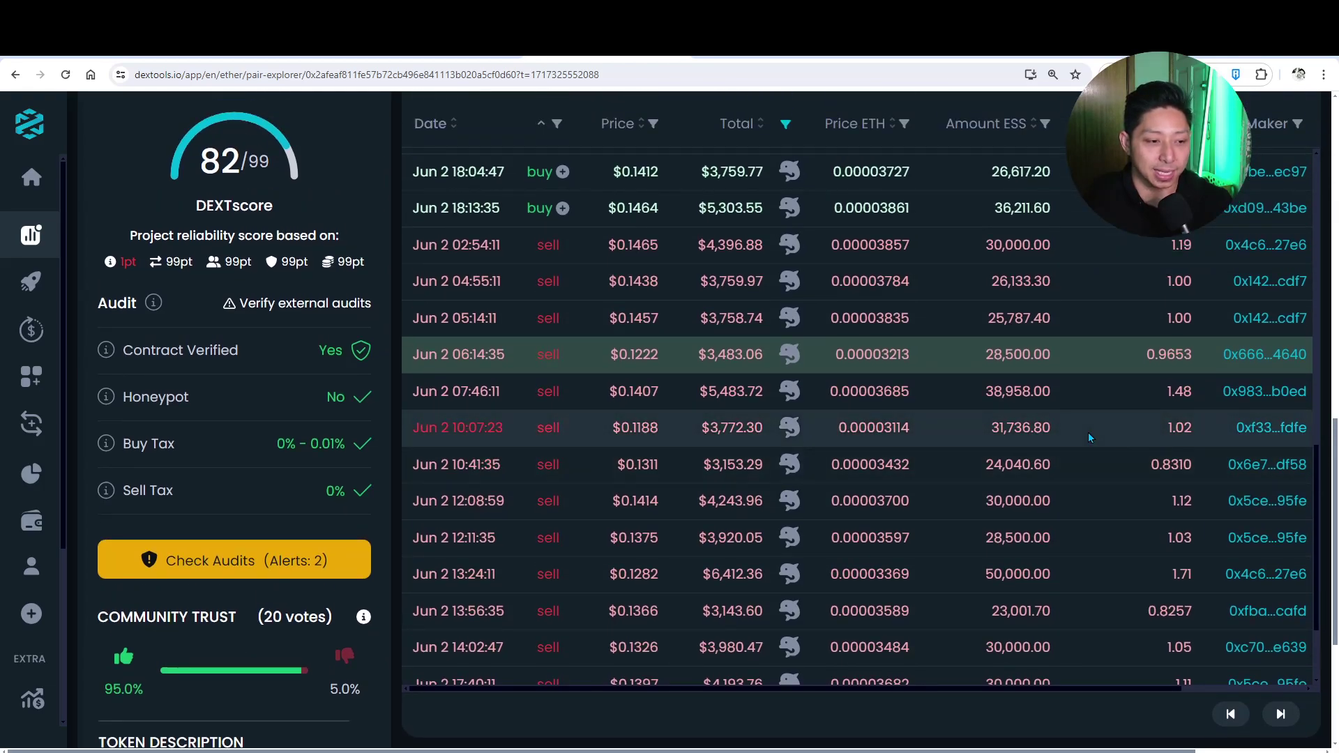
Step: Highlight the 13:24:11 sell's 50,000.00 ESS, $6,412.36 total and 1.71 WETH
{"action": "scroll", "coordinate": [1086, 427], "scroll_direction": "down", "scroll_amount": 2}
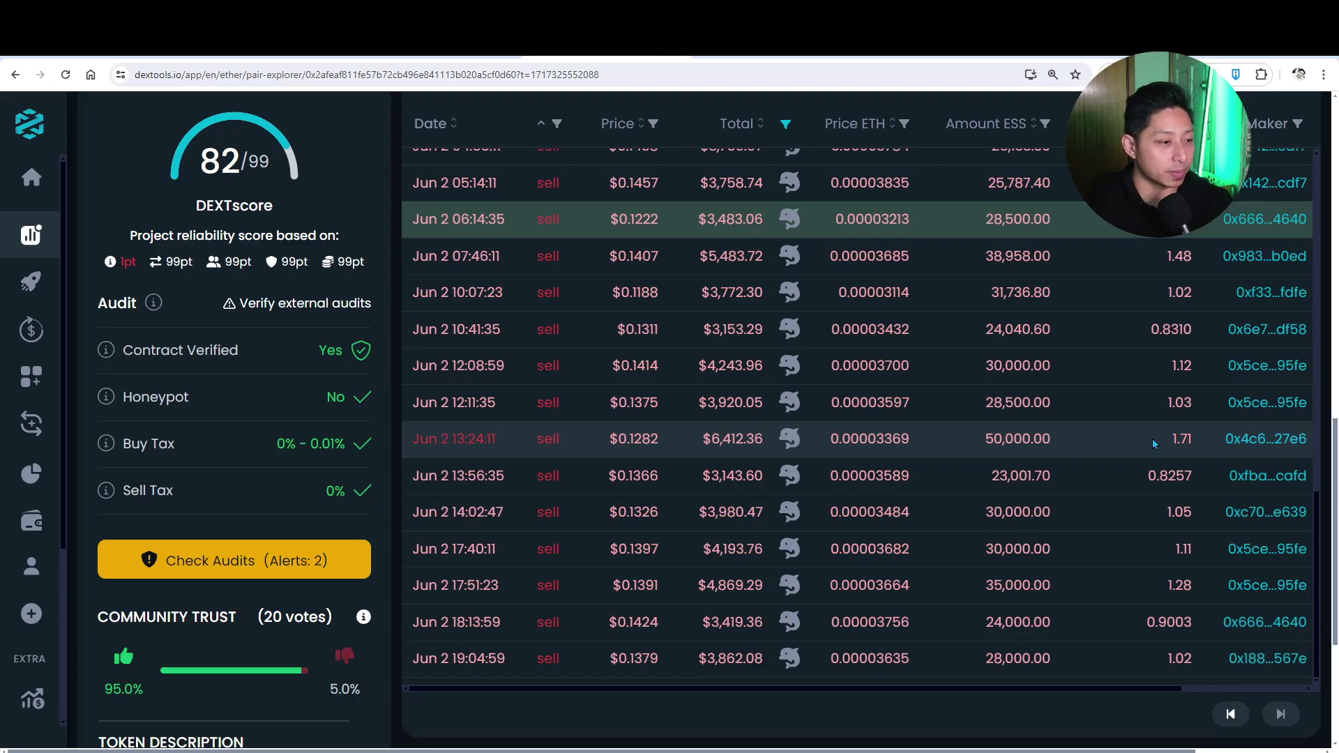
{"action": "left_click_drag", "start_coordinate": [1052, 438], "coordinate": [998, 437]}
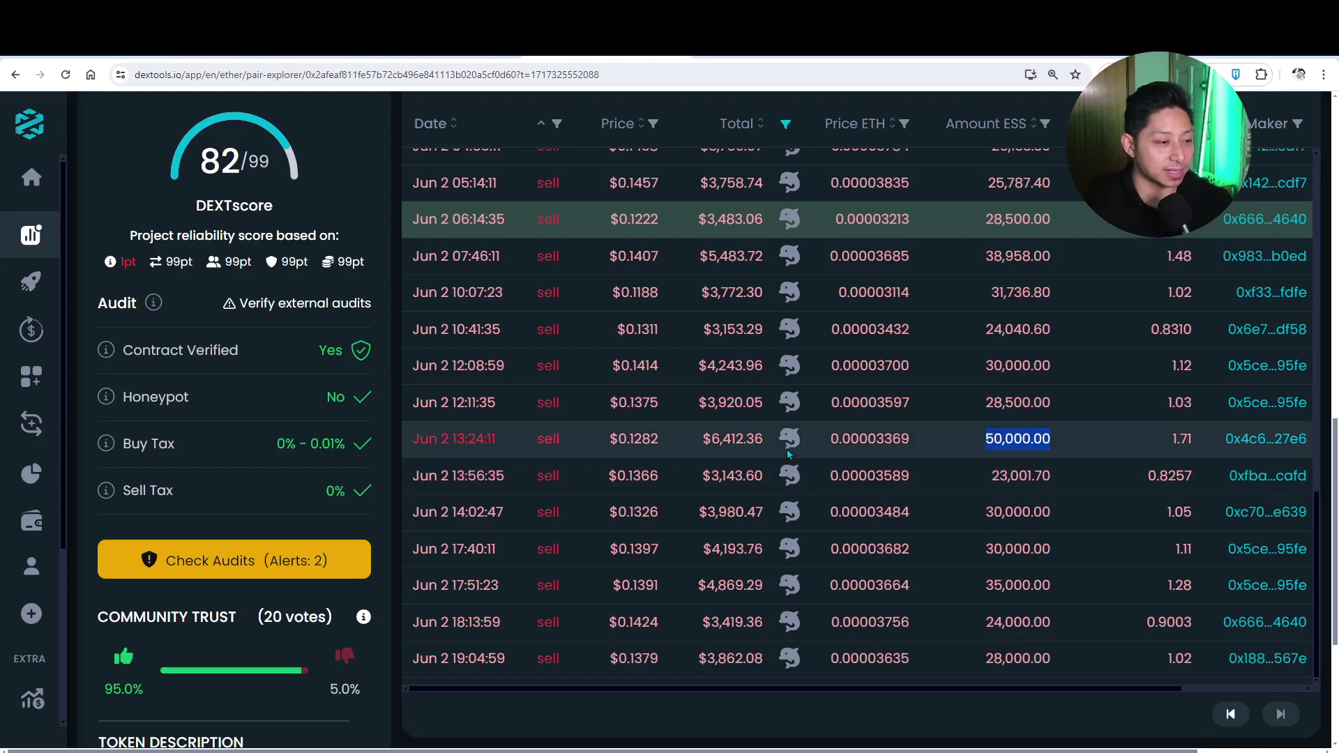
{"action": "left_click_drag", "start_coordinate": [768, 445], "coordinate": [694, 445]}
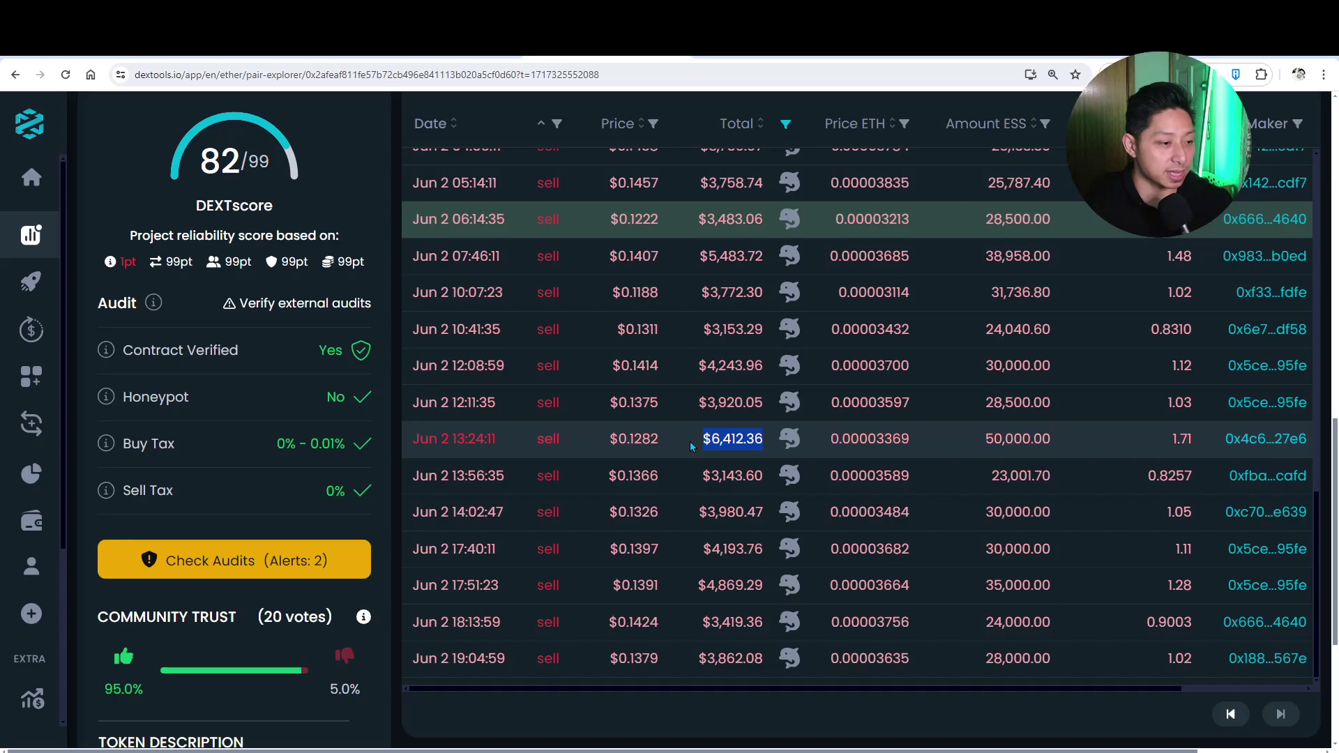
{"action": "left_click_drag", "start_coordinate": [1167, 446], "coordinate": [1199, 447]}
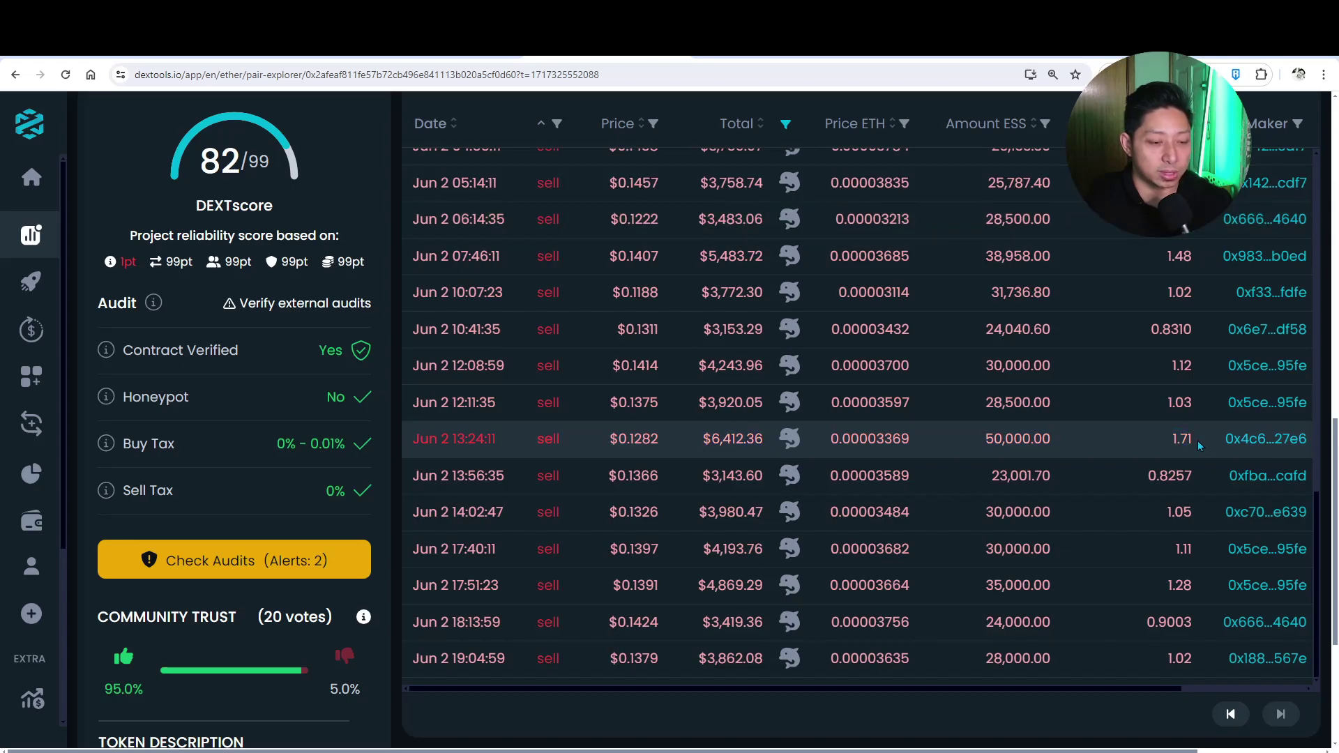
Step: Scroll back up to the ESS/USD price chart showing ESS at $0.1369
{"action": "scroll", "coordinate": [1198, 441], "scroll_direction": "up", "scroll_amount": 10}
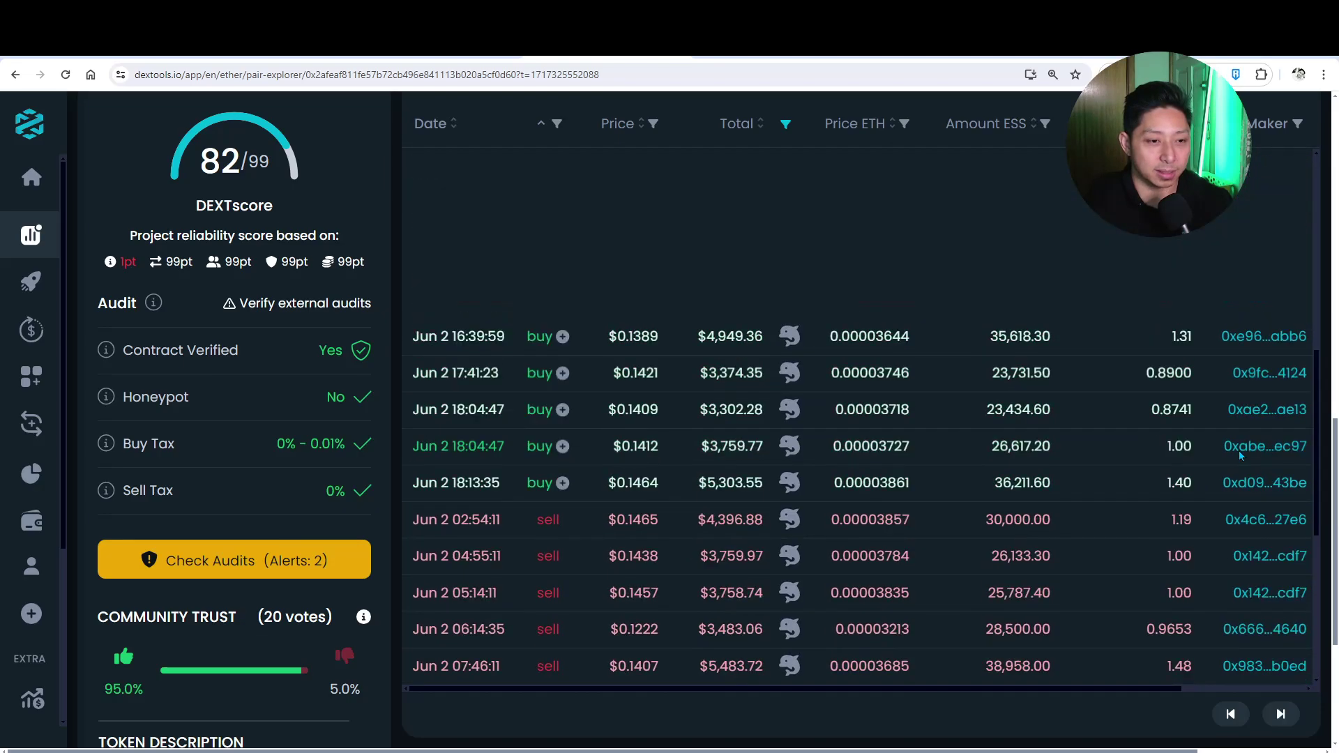
{"action": "scroll", "coordinate": [1241, 449], "scroll_direction": "up", "scroll_amount": 8}
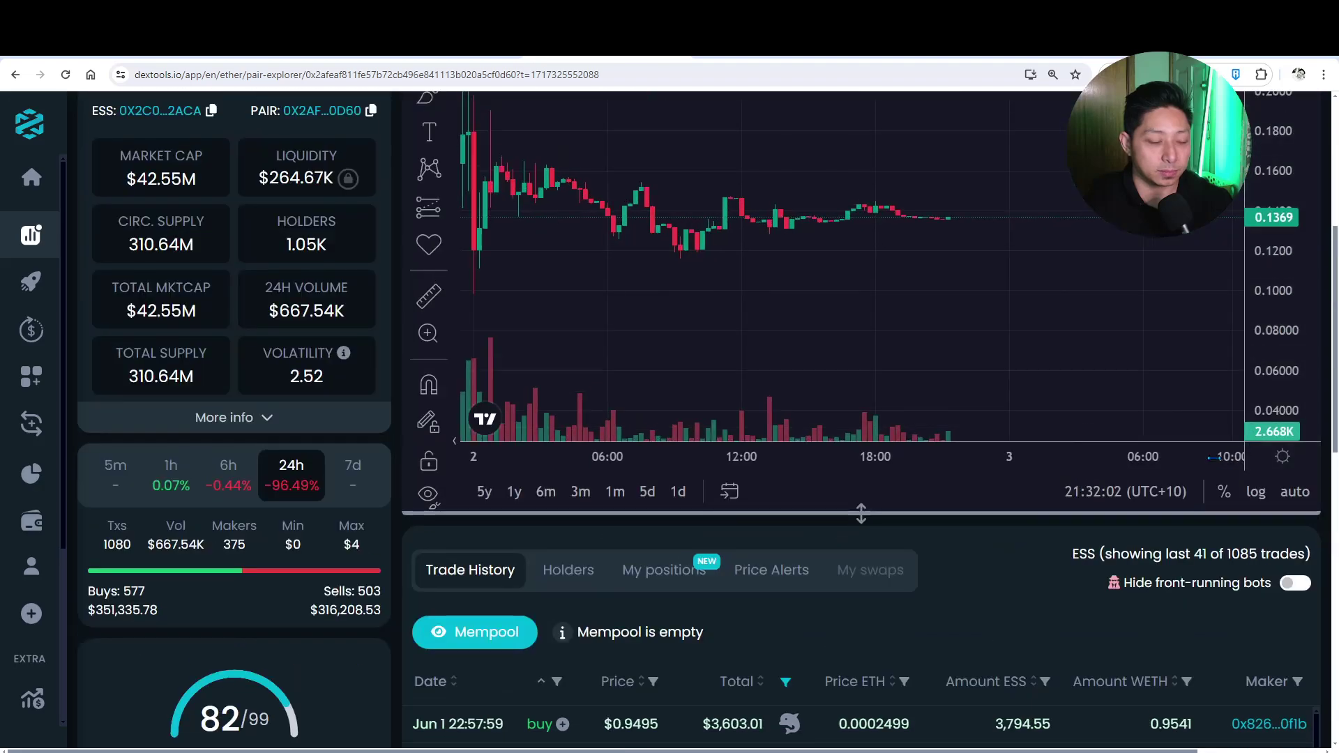
{"action": "scroll", "coordinate": [1178, 516], "scroll_direction": "down", "scroll_amount": 5}
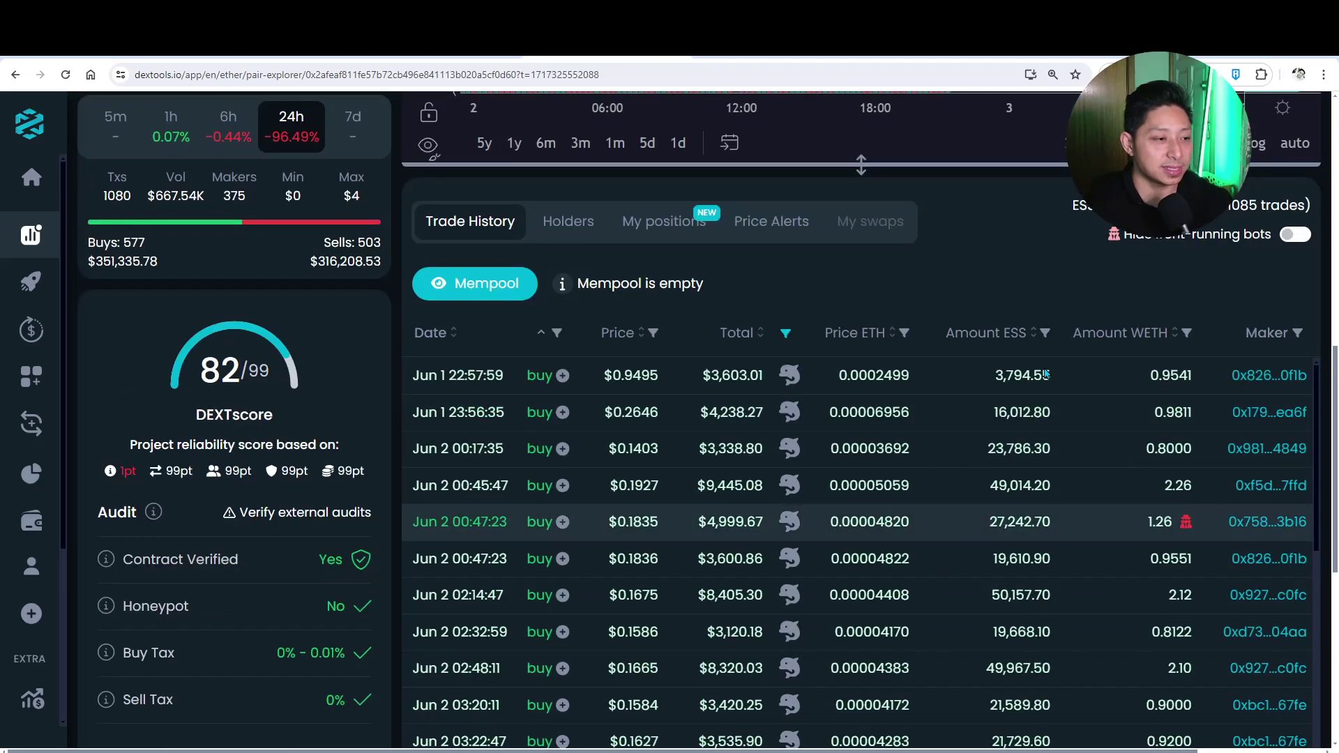
{"action": "scroll", "coordinate": [1019, 307], "scroll_direction": "up", "scroll_amount": 8}
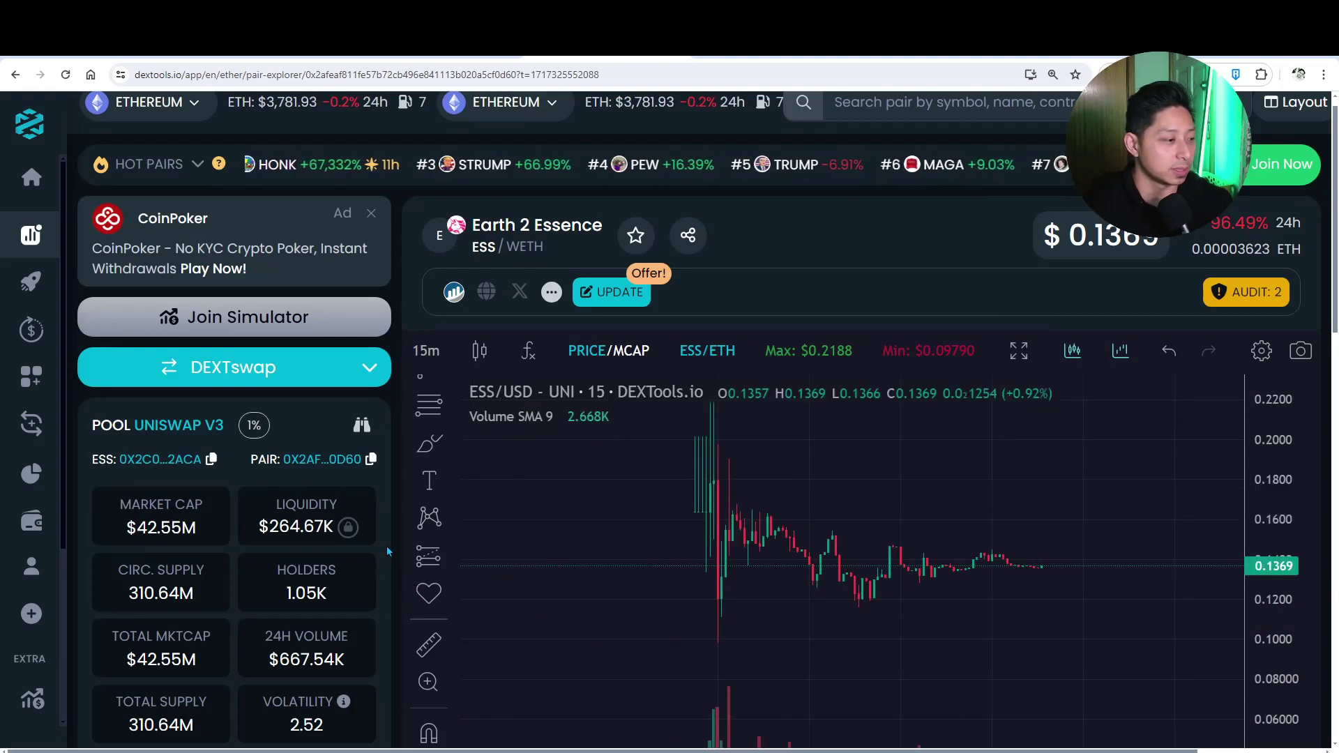
{"action": "scroll", "coordinate": [390, 545], "scroll_direction": "down", "scroll_amount": 2}
{"action": "scroll", "coordinate": [390, 545], "scroll_direction": "down", "scroll_amount": 2}
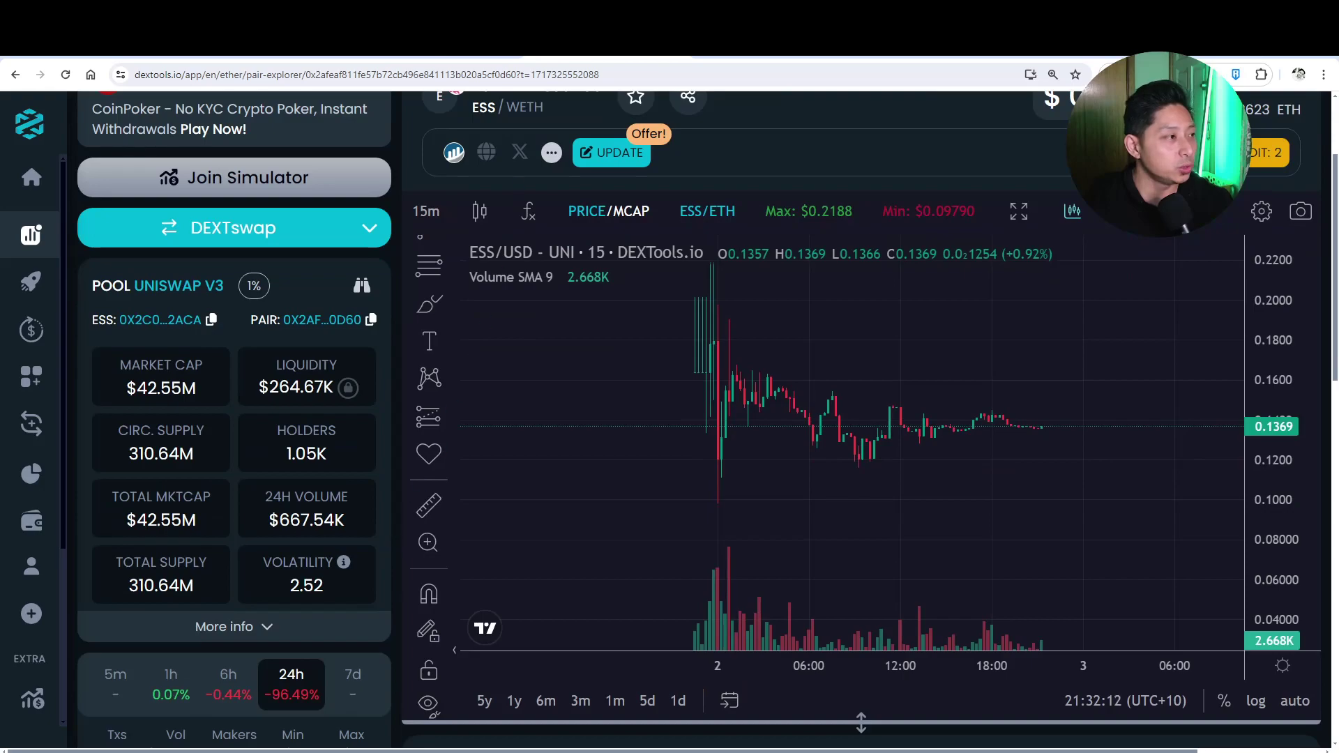
Step: On the Earth 2 settings tab, find the 200.0000 Essence pending withdrawal
{"action": "key", "text": "ctrl+Tab"}
{"action": "scroll", "coordinate": [657, 524], "scroll_direction": "down", "scroll_amount": 5}
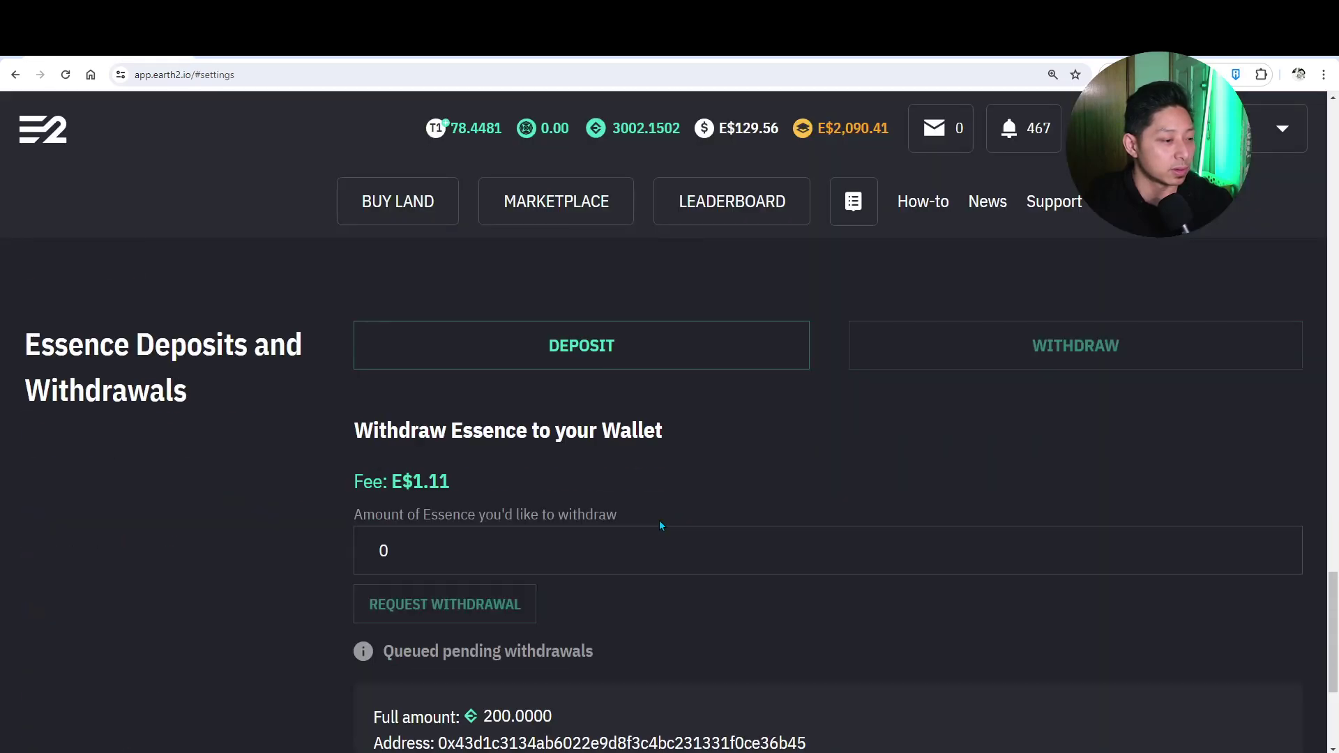
{"action": "scroll", "coordinate": [604, 523], "scroll_direction": "down", "scroll_amount": 4}
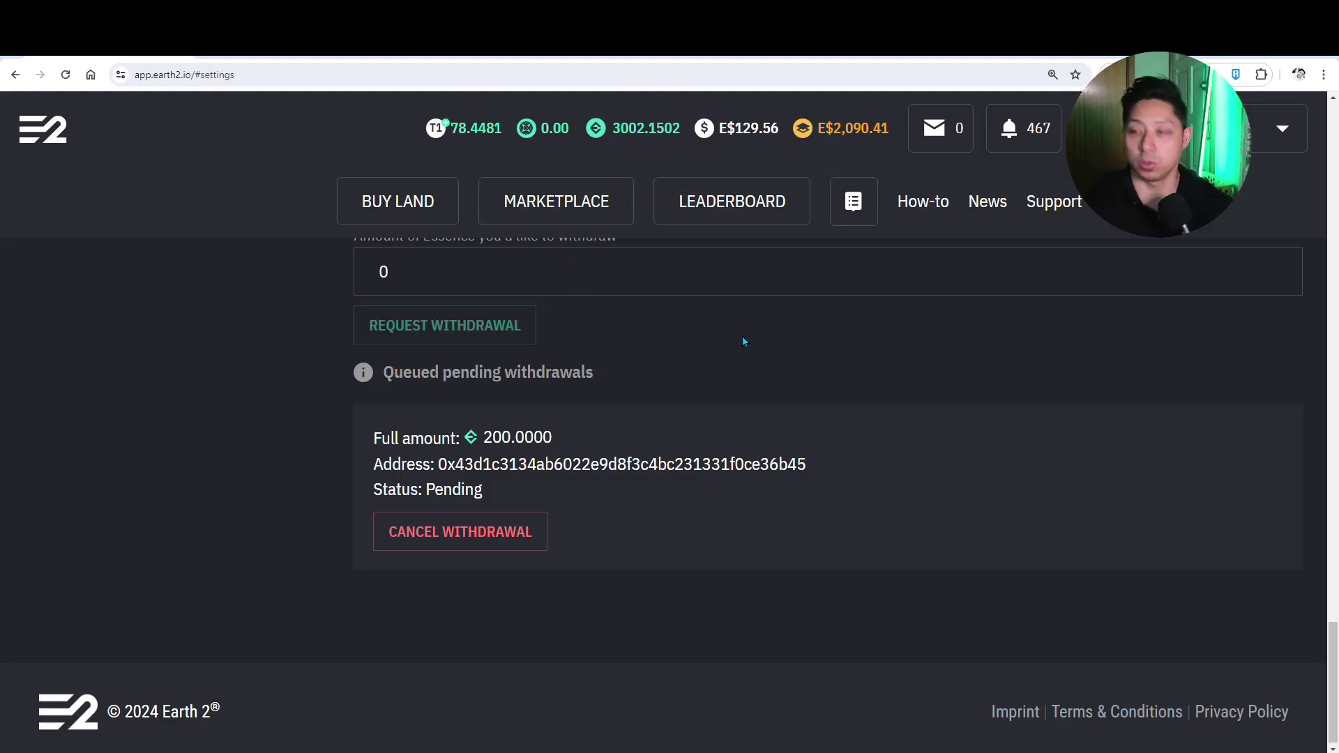
{"action": "left_click_drag", "start_coordinate": [481, 437], "coordinate": [597, 437]}
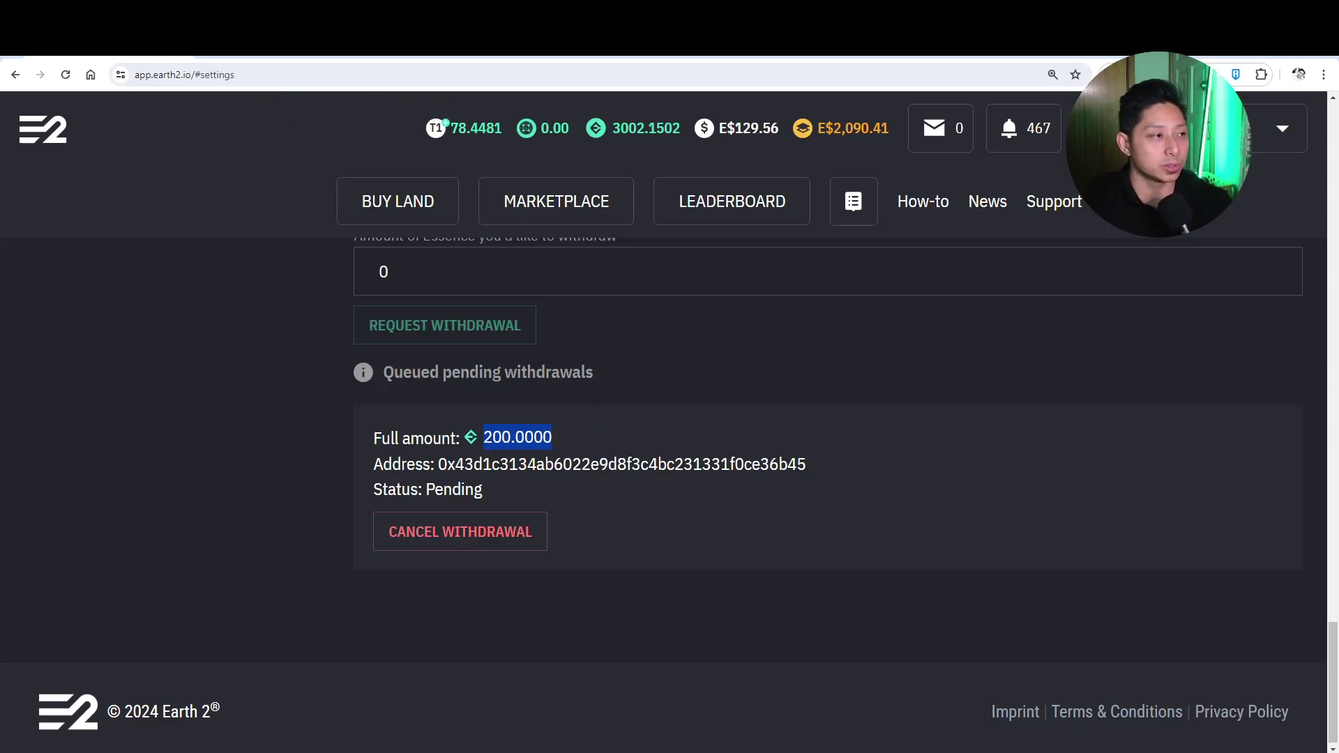
Step: From DEXTools' DEXTswap panel, open the ESS token page on Uniswap V3
{"action": "key", "text": "ctrl+Tab"}
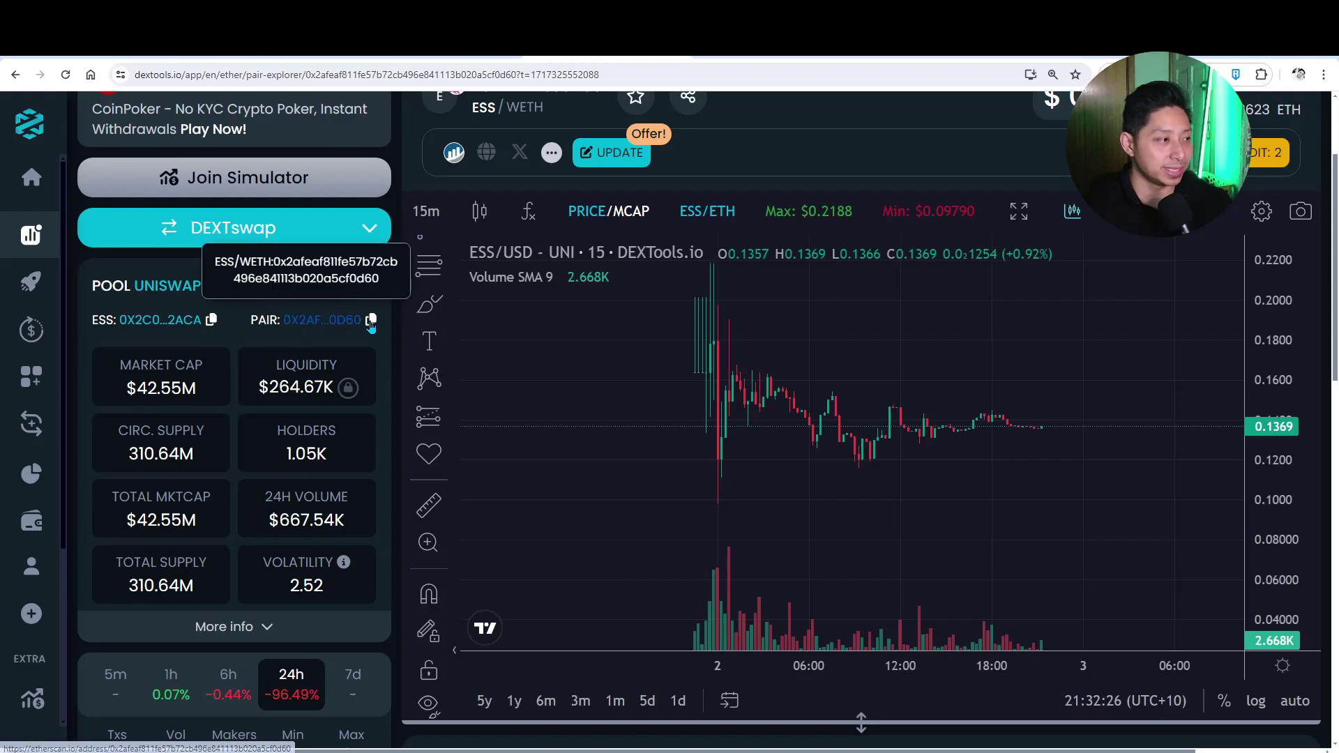
{"action": "left_click", "coordinate": [370, 228]}
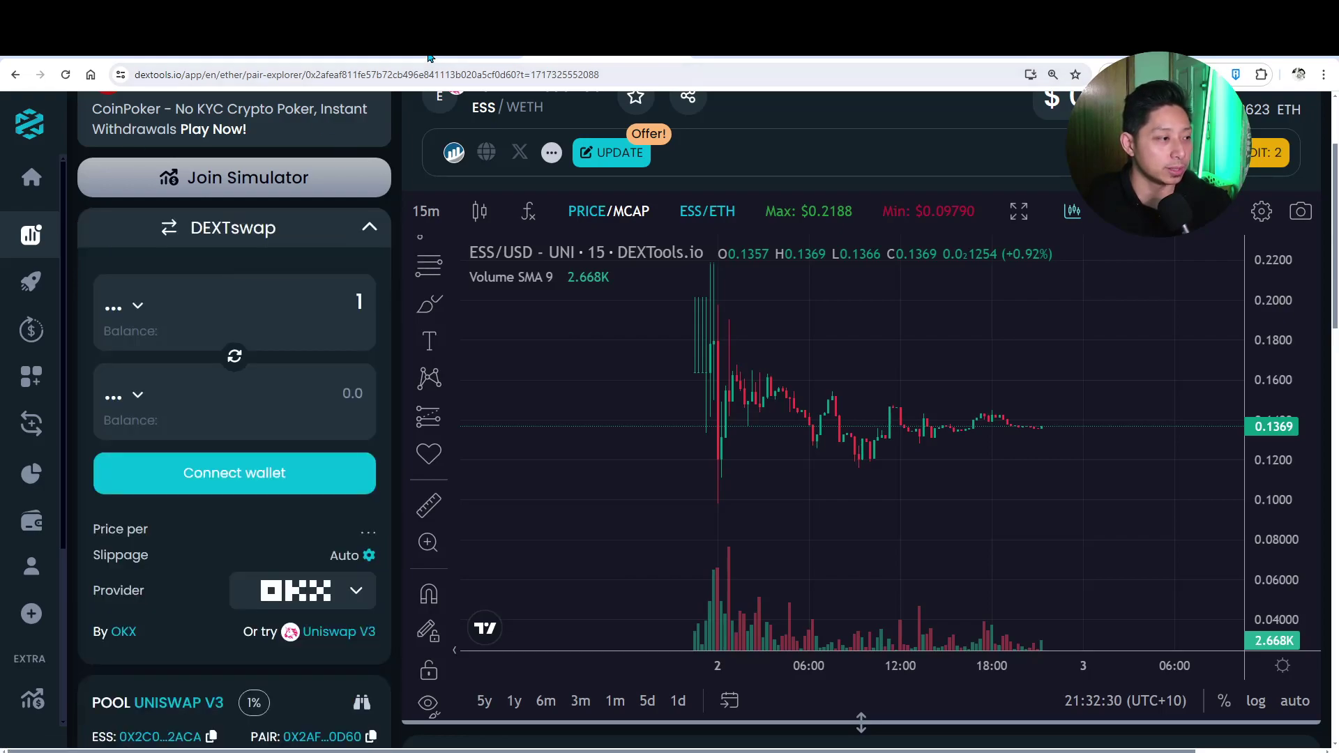
{"action": "left_click", "coordinate": [314, 631]}
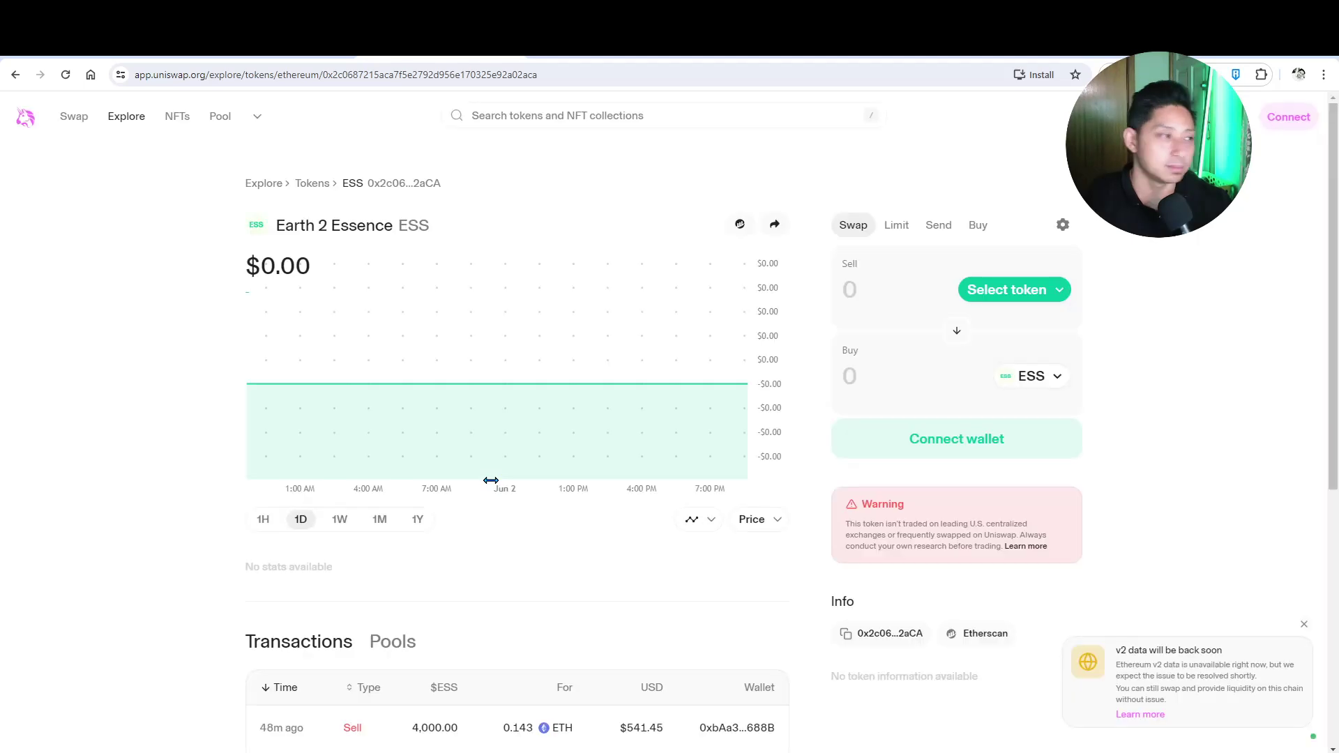
{"action": "left_click", "coordinate": [1050, 289]}
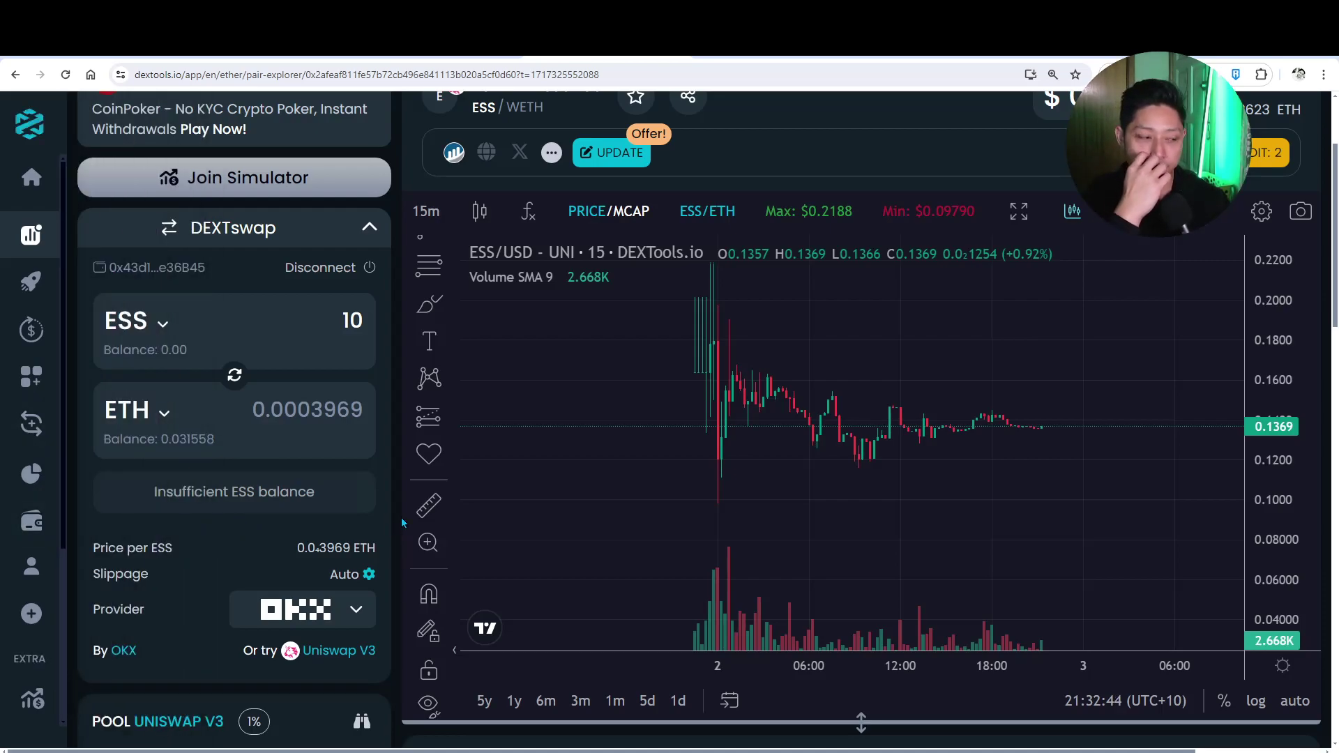
Step: Check the slippage setting and leave it on Auto for the 10 ESS quote
{"action": "left_click", "coordinate": [357, 580]}
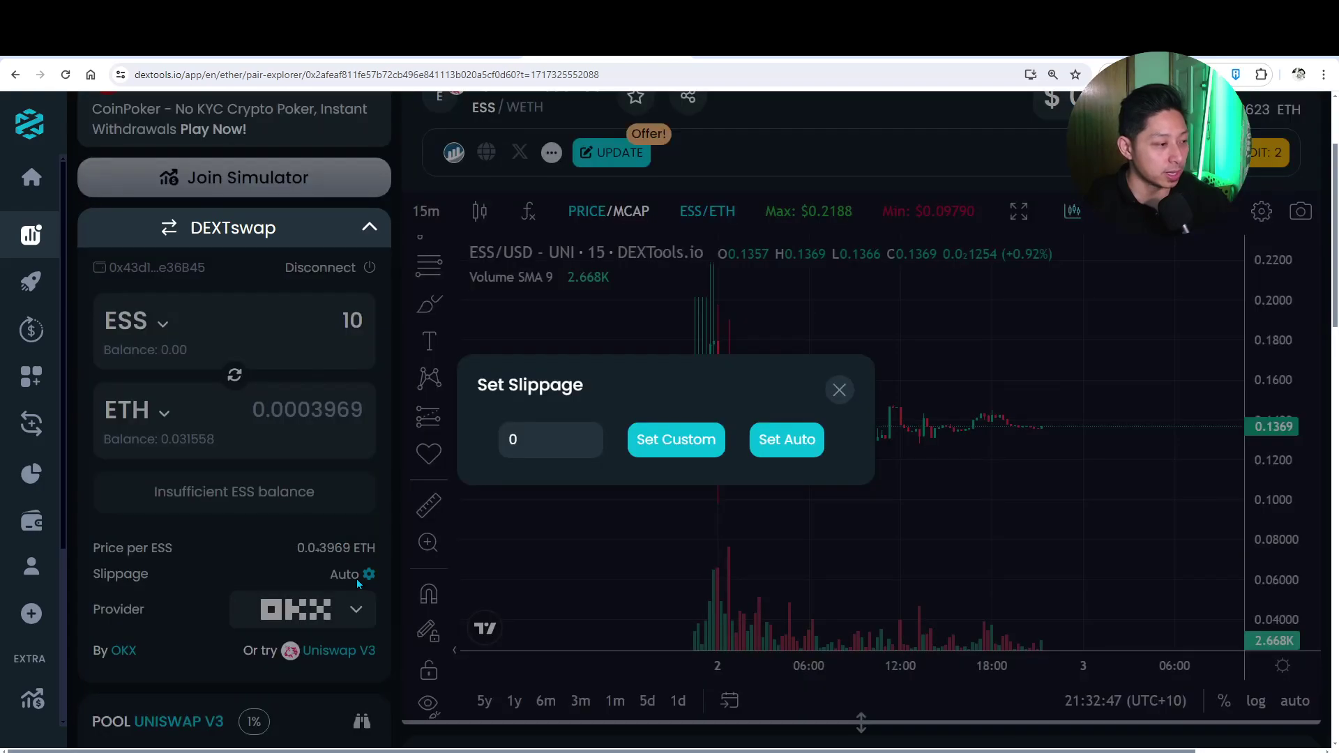
{"action": "left_click", "coordinate": [840, 390]}
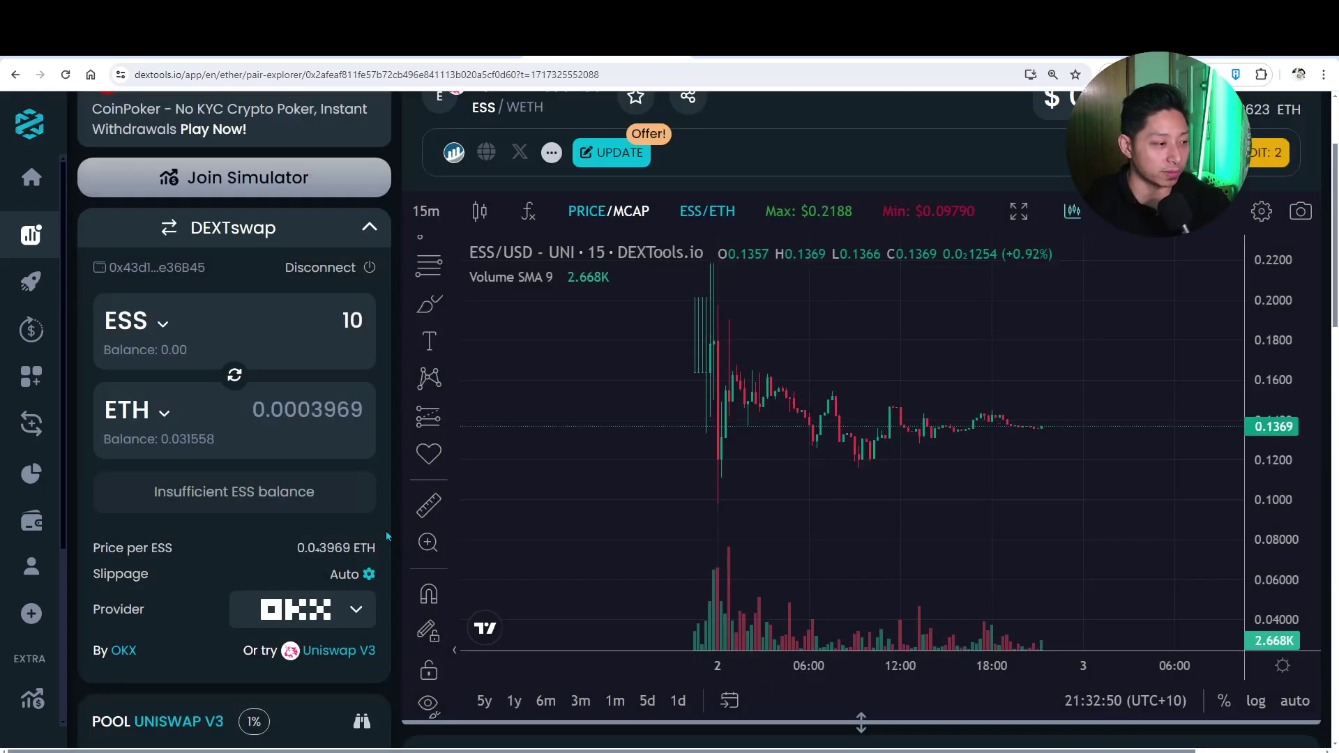
{"action": "scroll", "coordinate": [388, 535], "scroll_direction": "down", "scroll_amount": 2}
{"action": "scroll", "coordinate": [388, 536], "scroll_direction": "up", "scroll_amount": 4}
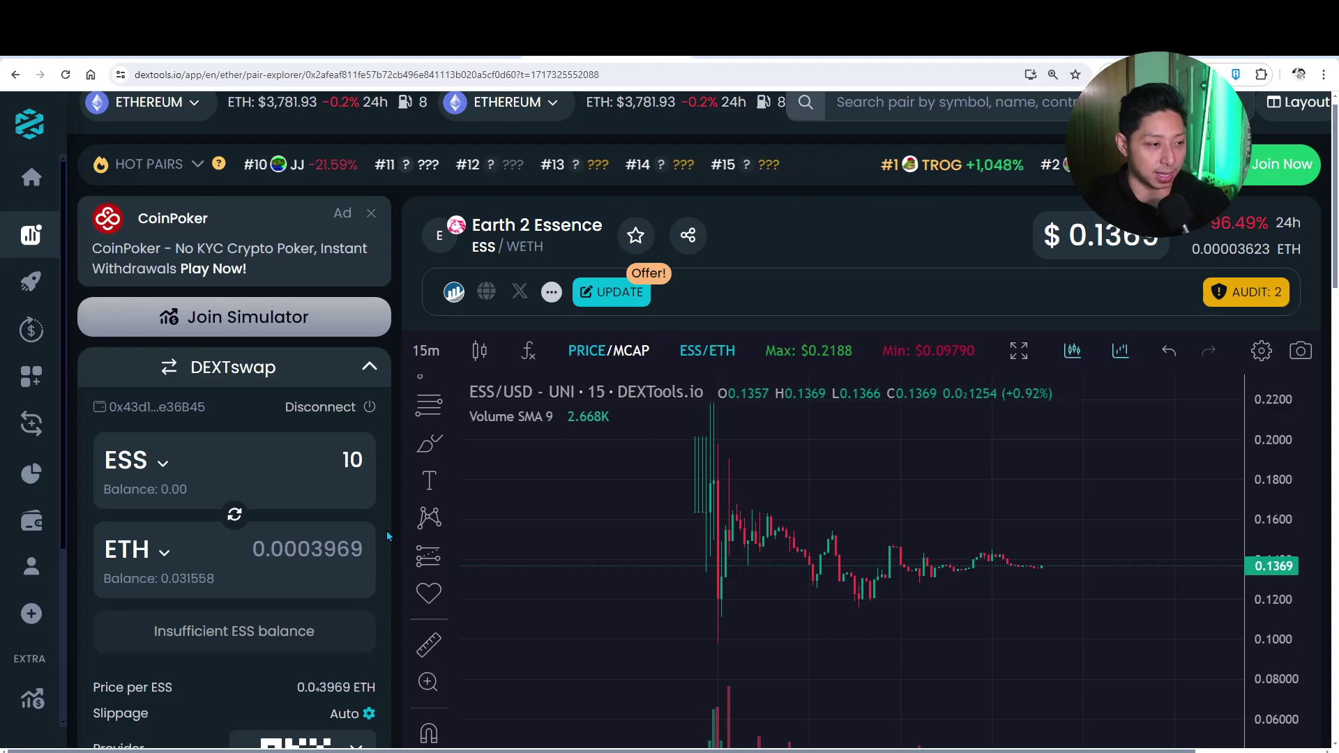
{"action": "scroll", "coordinate": [387, 530], "scroll_direction": "down", "scroll_amount": 5}
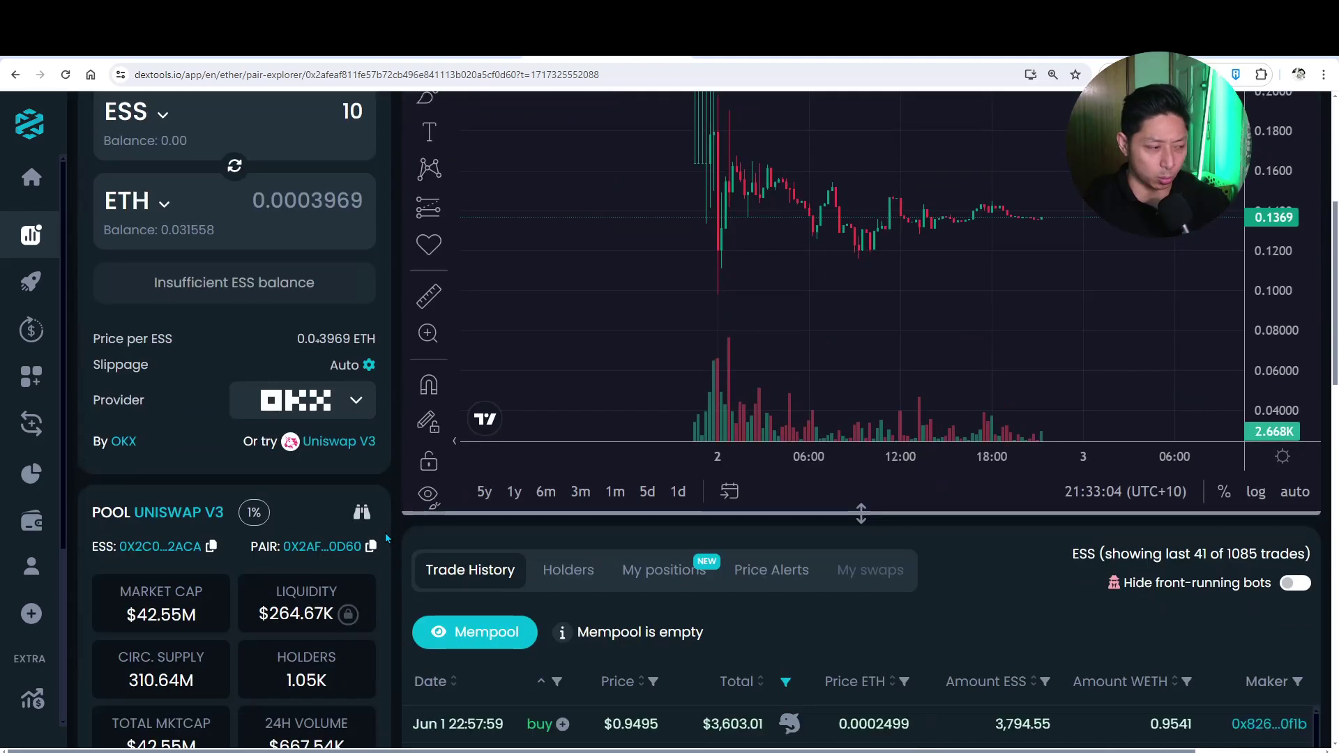
{"action": "scroll", "coordinate": [385, 533], "scroll_direction": "down", "scroll_amount": 8}
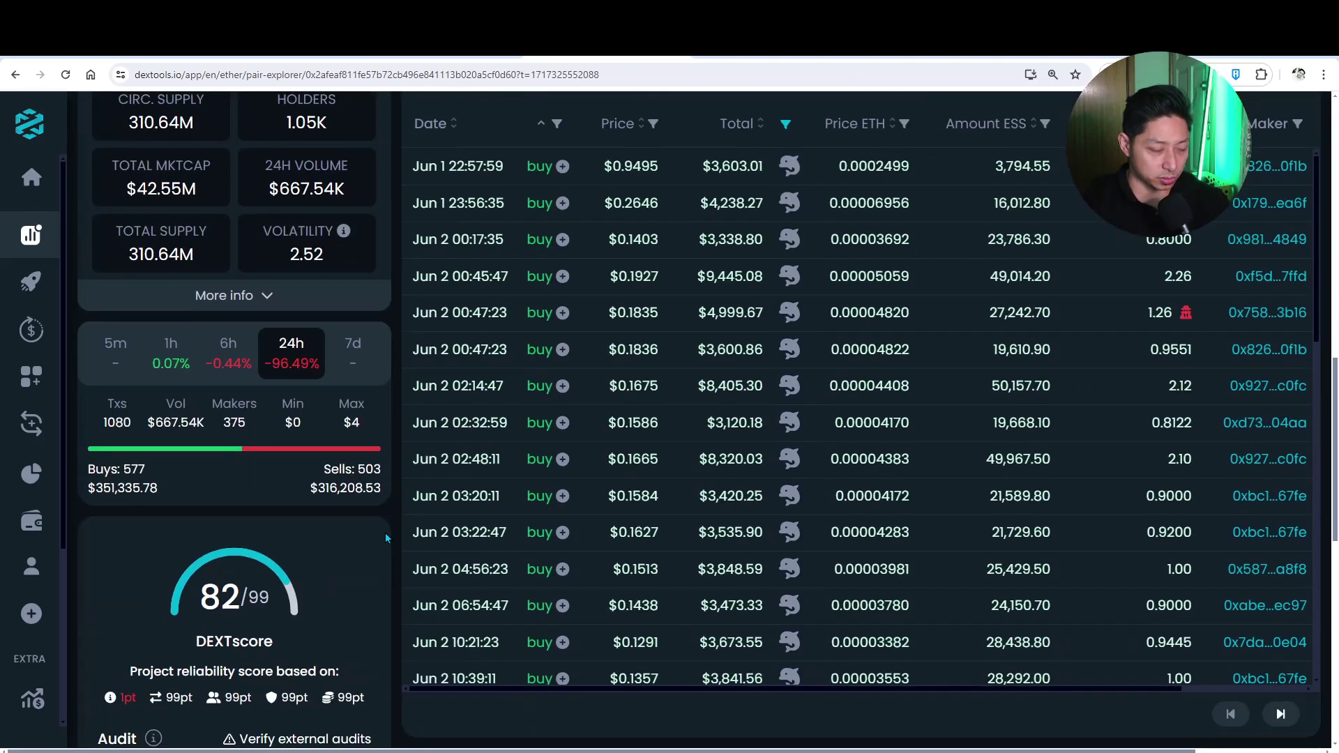
{"action": "scroll", "coordinate": [385, 533], "scroll_direction": "up", "scroll_amount": 10}
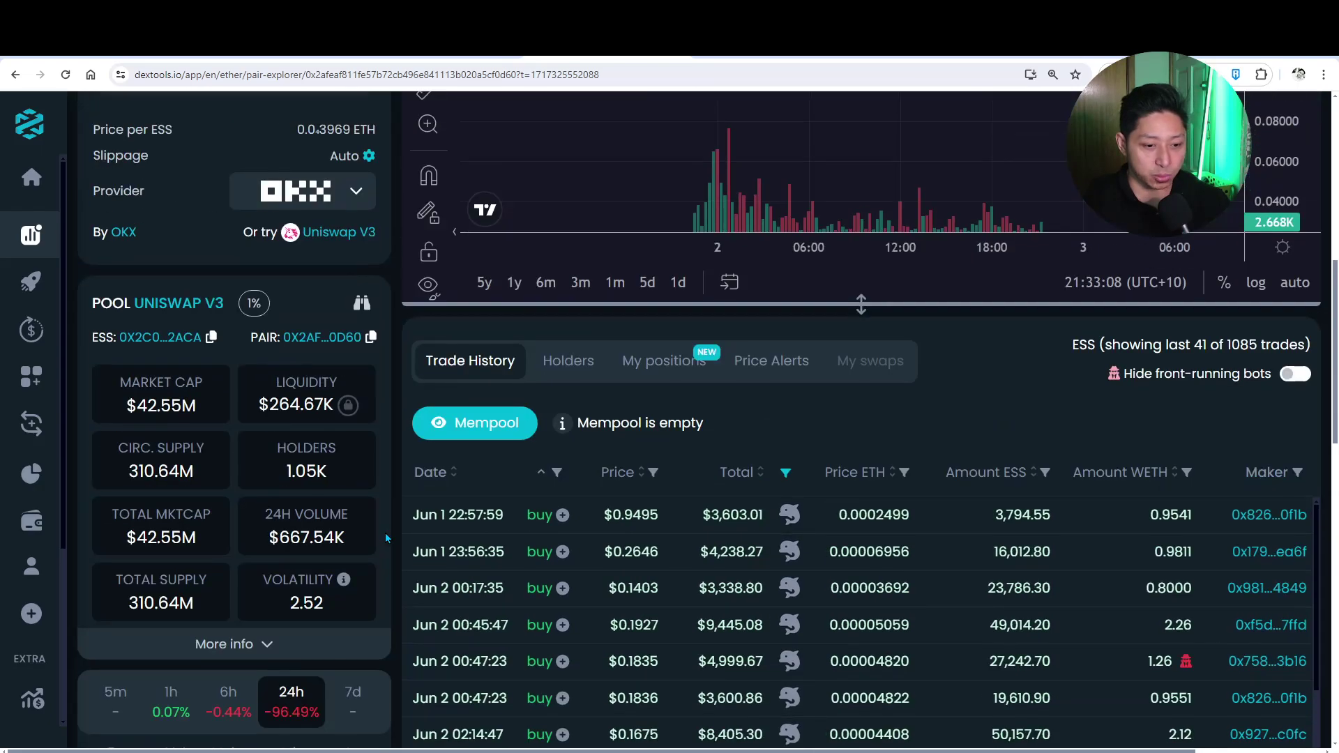
{"action": "scroll", "coordinate": [385, 530], "scroll_direction": "down", "scroll_amount": 1}
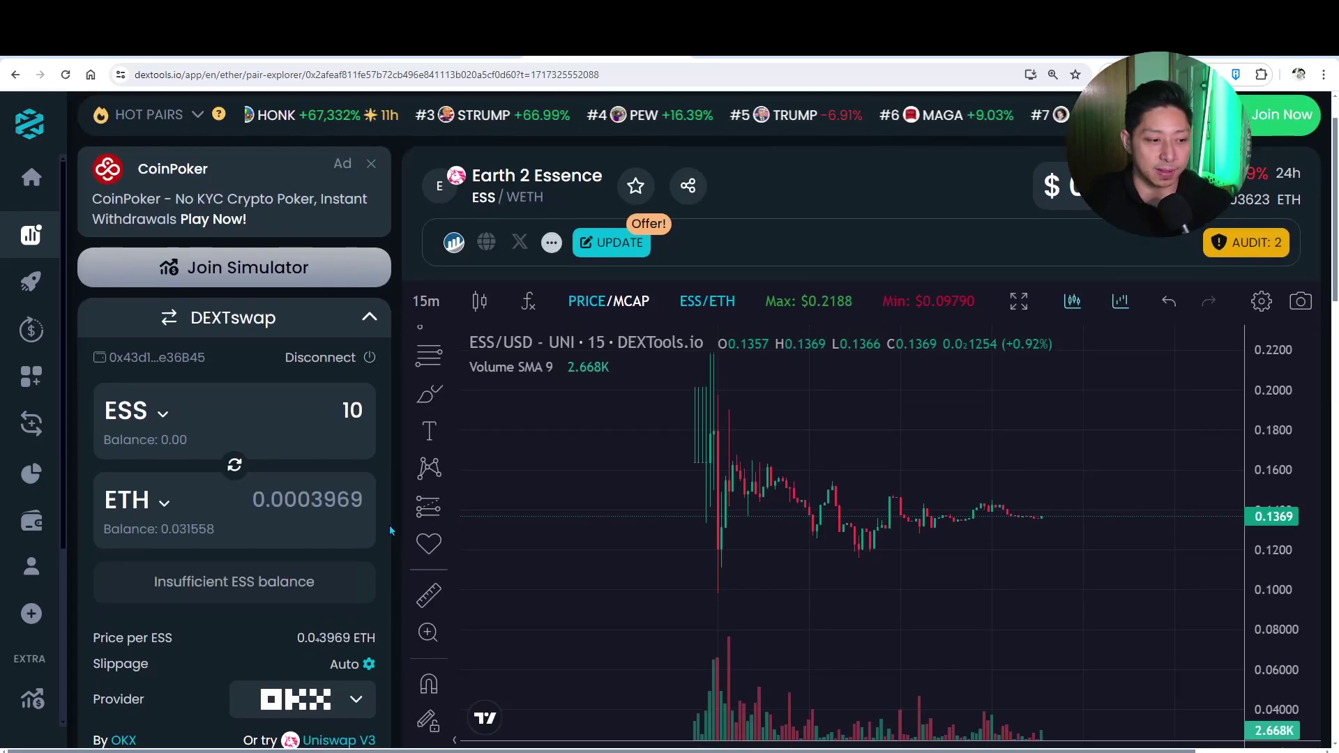
{"action": "scroll", "coordinate": [1057, 530], "scroll_direction": "up", "scroll_amount": 2}
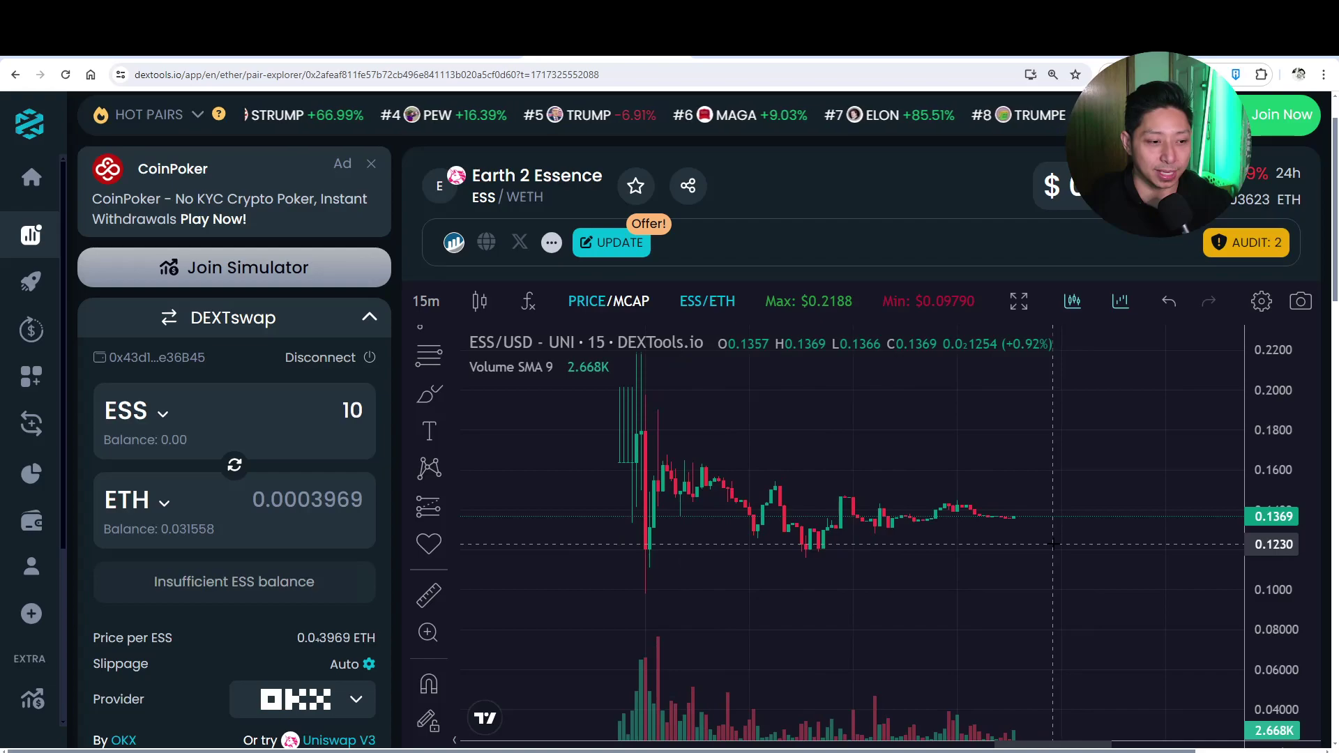